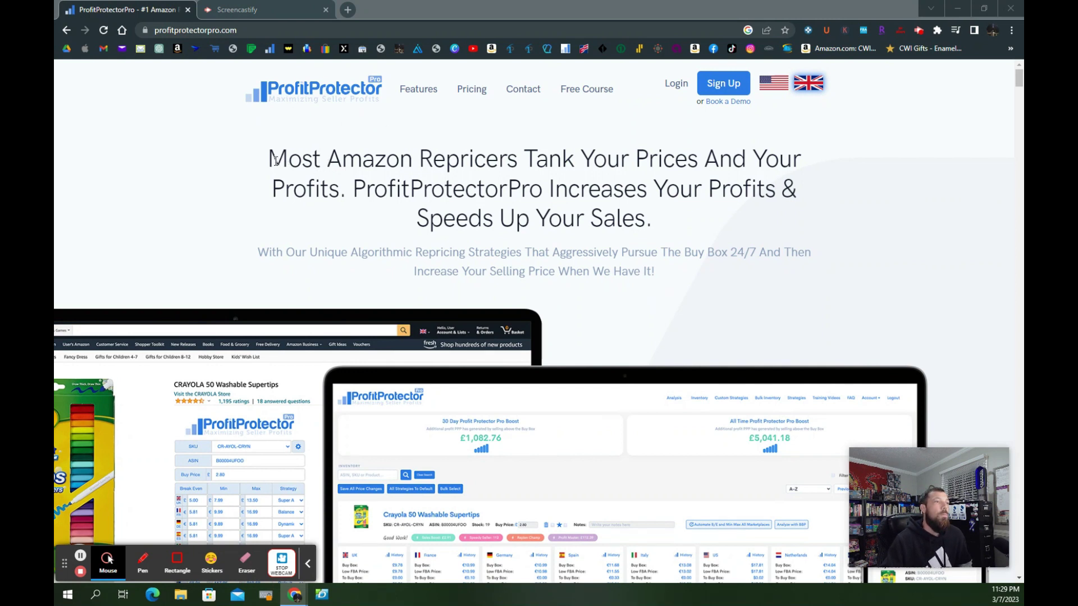
Step: Read the homepage headline comparing ordinary Amazon repricers with ProfitProtectorPro, highlighting its two statements
drag(269, 163, 678, 160)
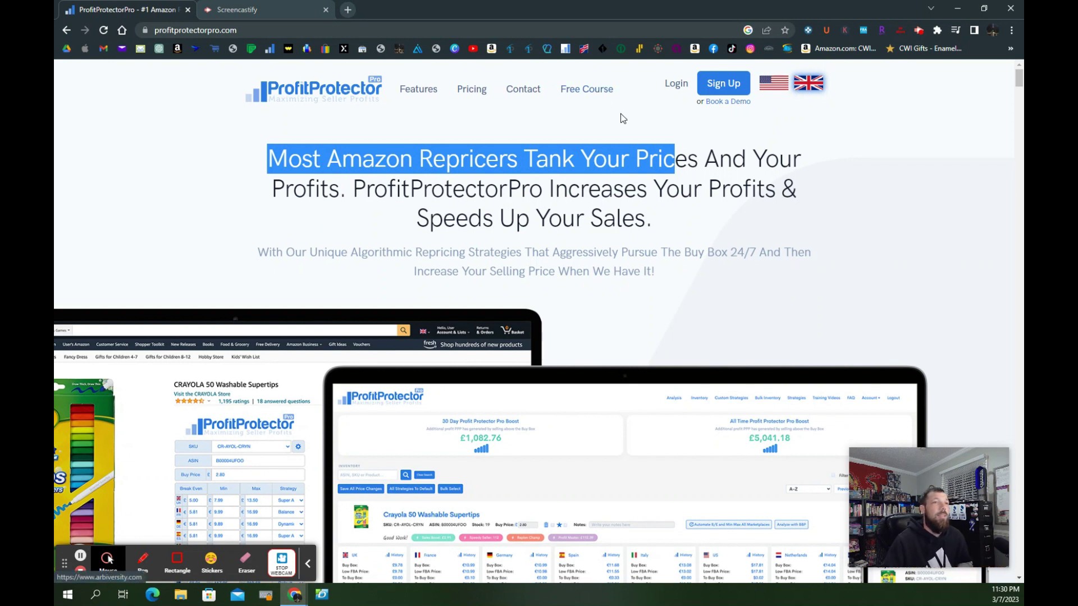
click(705, 185)
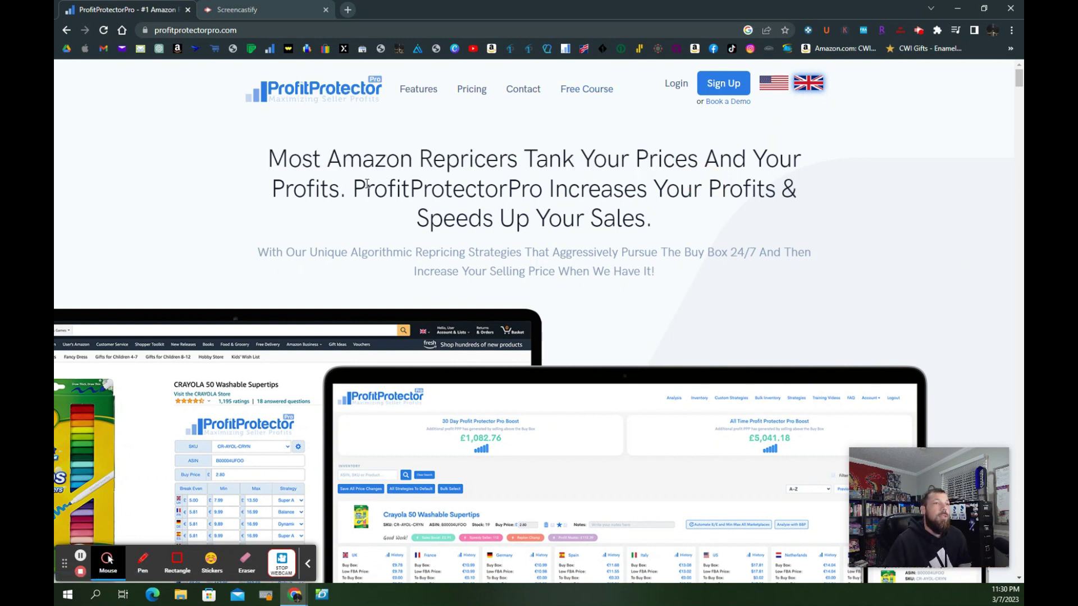
drag(357, 189, 758, 214)
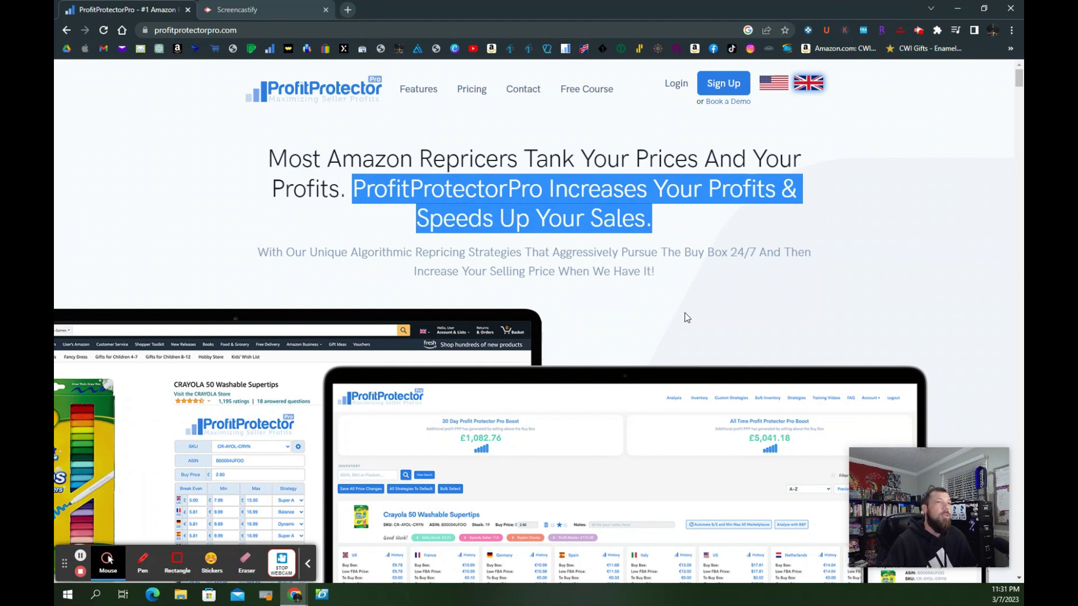
Step: Open the site's features section and review the feature descriptions, the Chrome extension section and the list of repricing strategies
click(423, 89)
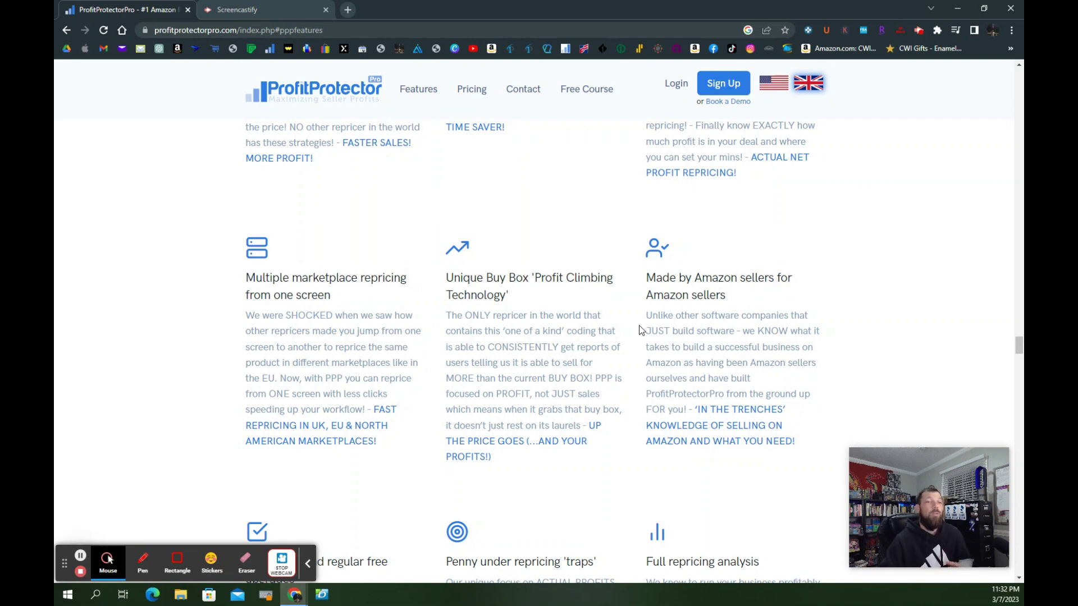
scroll(645, 312, down, 4)
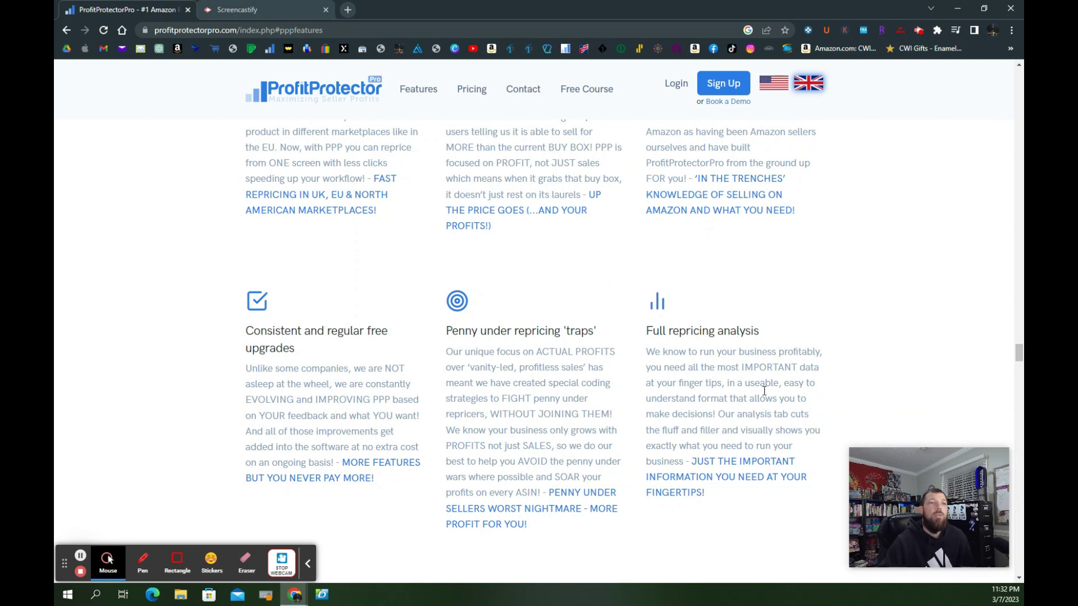
scroll(777, 377, down, 10)
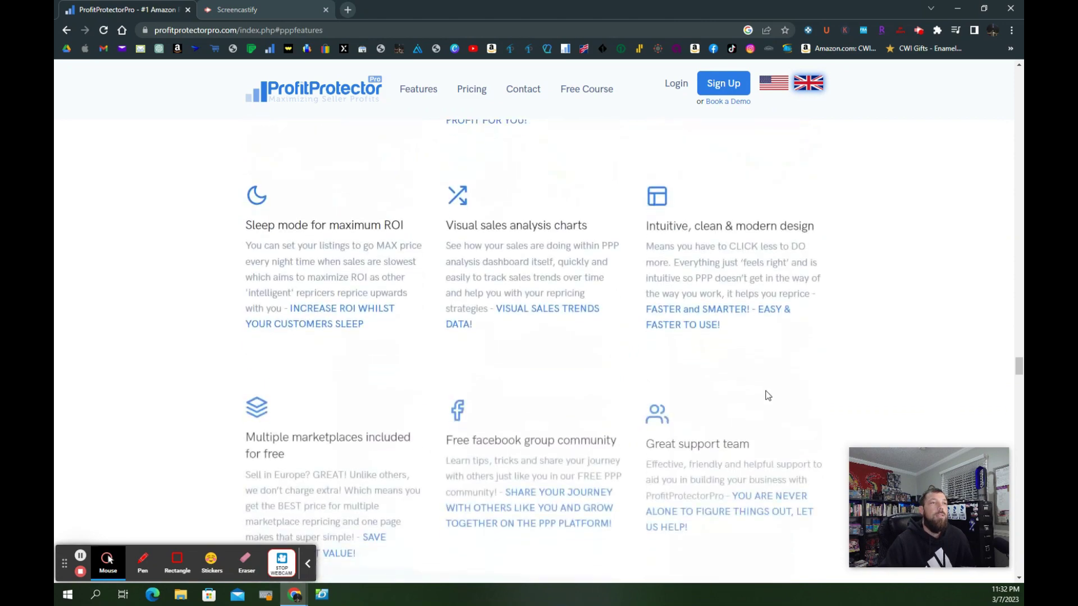
scroll(576, 432, down, 12)
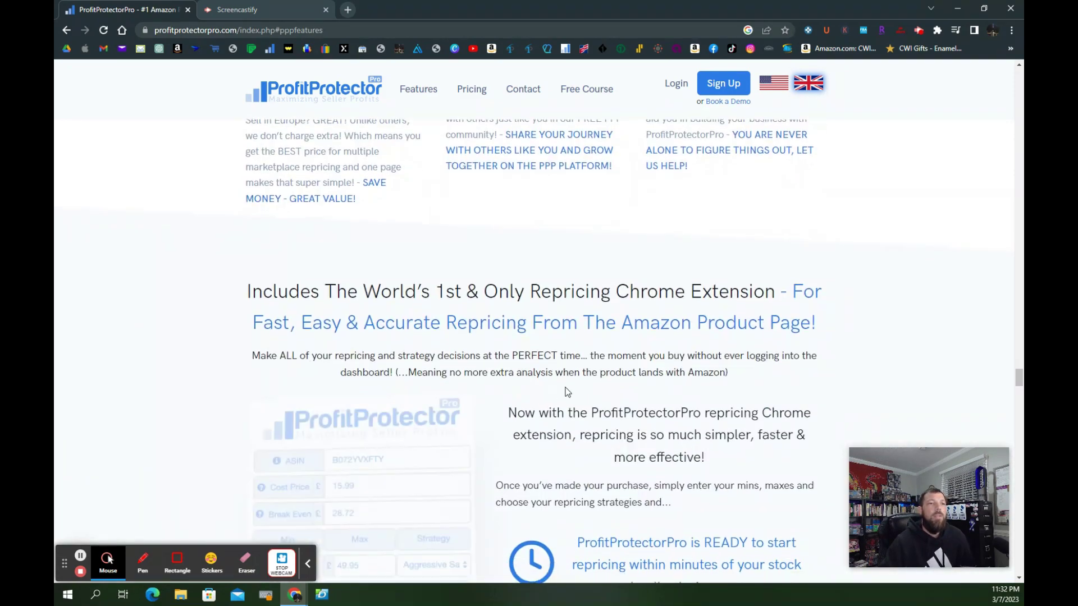
scroll(613, 438, down, 3)
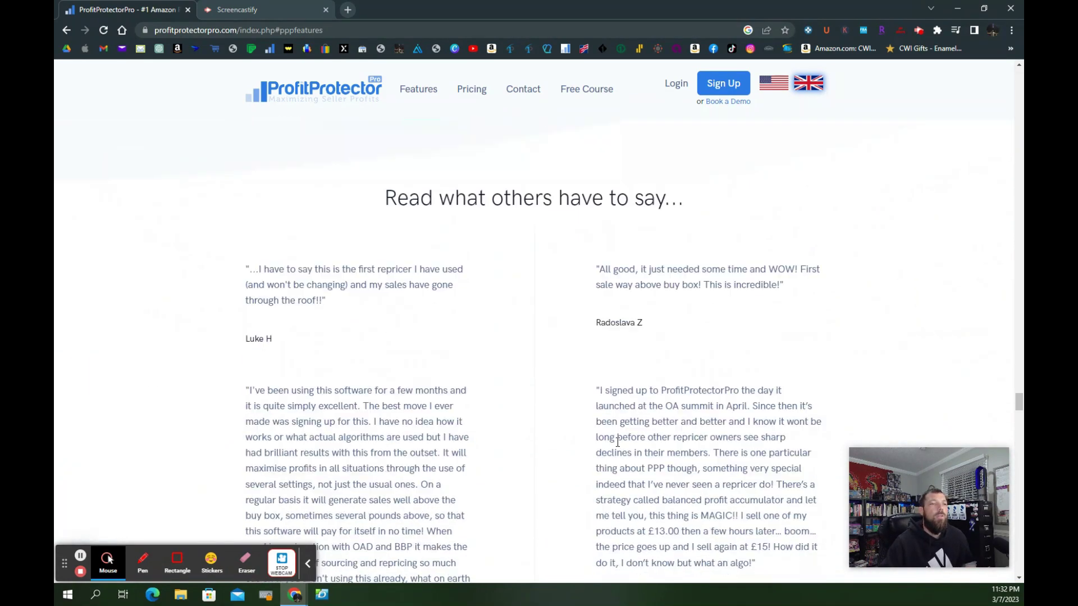
scroll(628, 442, up, 4)
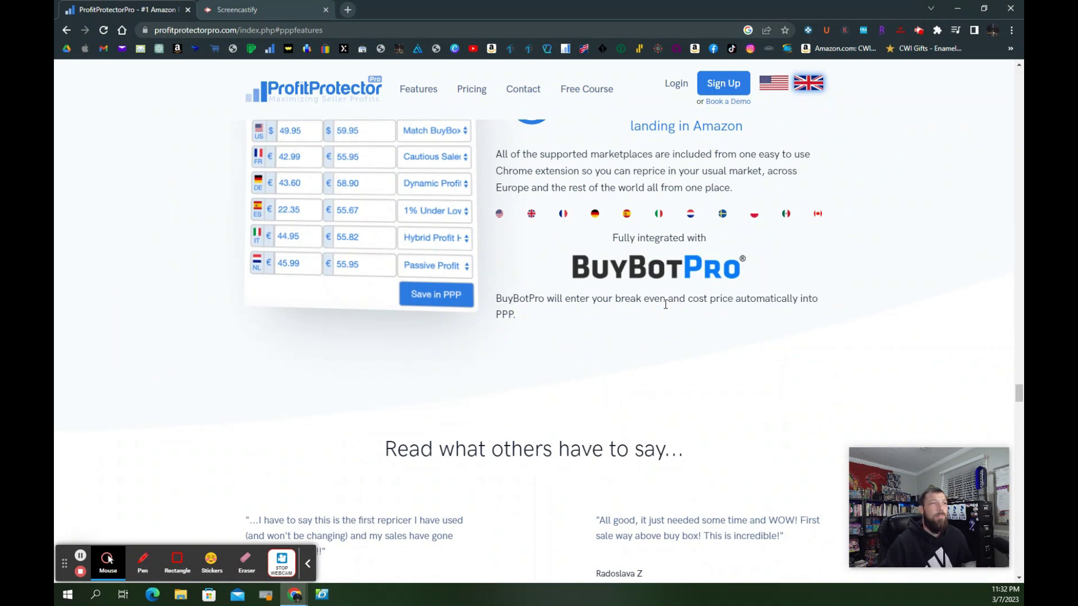
scroll(653, 327, up, 2)
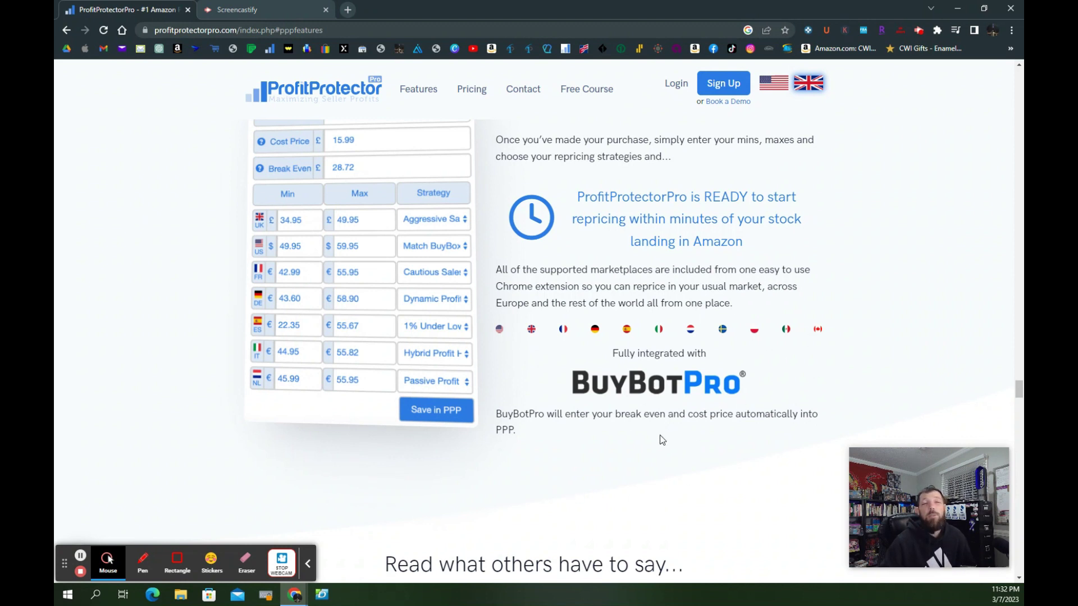
scroll(858, 338, up, 15)
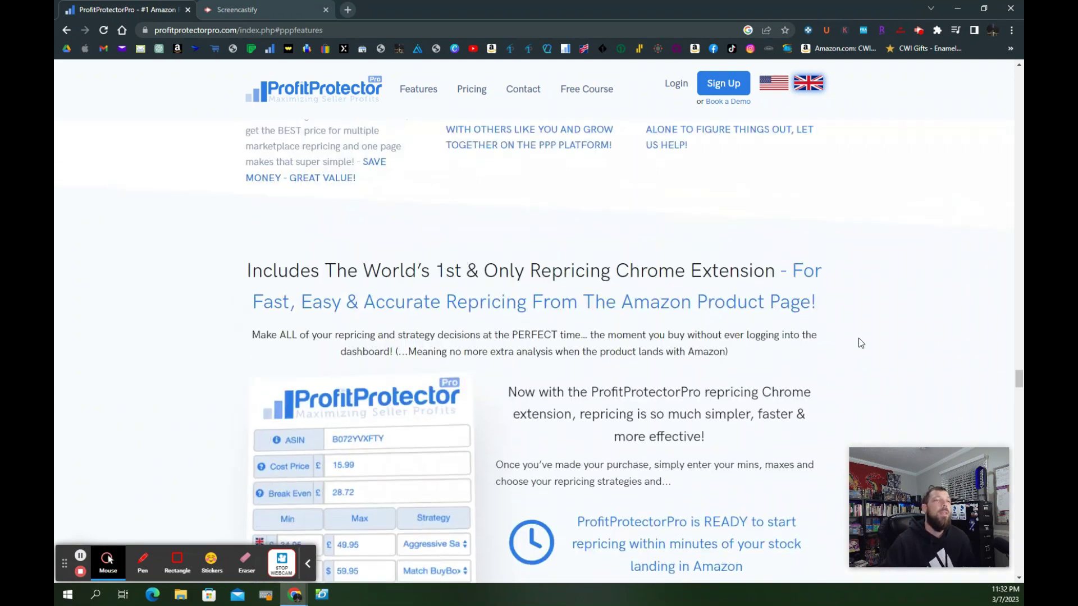
scroll(813, 349, up, 12)
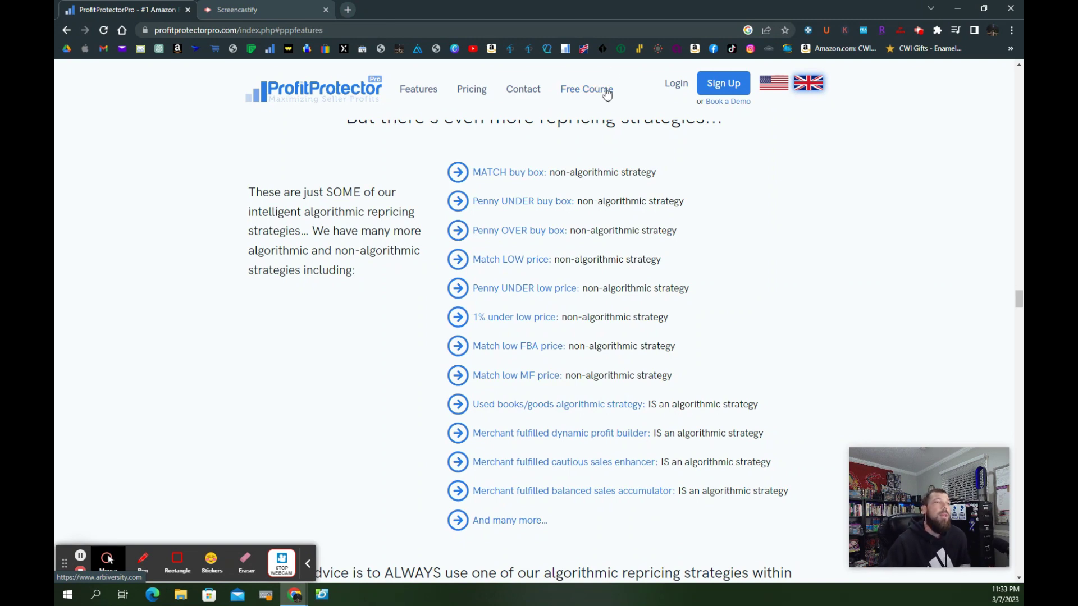
scroll(595, 244, up, 4)
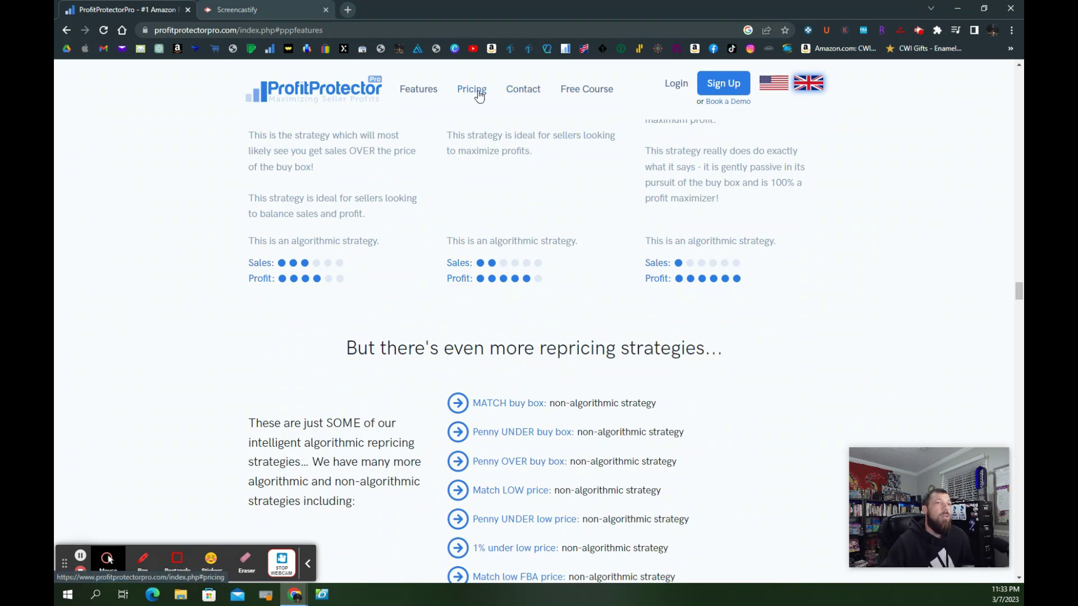
Step: Open the site's pricing section and switch the listing plans from annual to monthly pricing
click(477, 92)
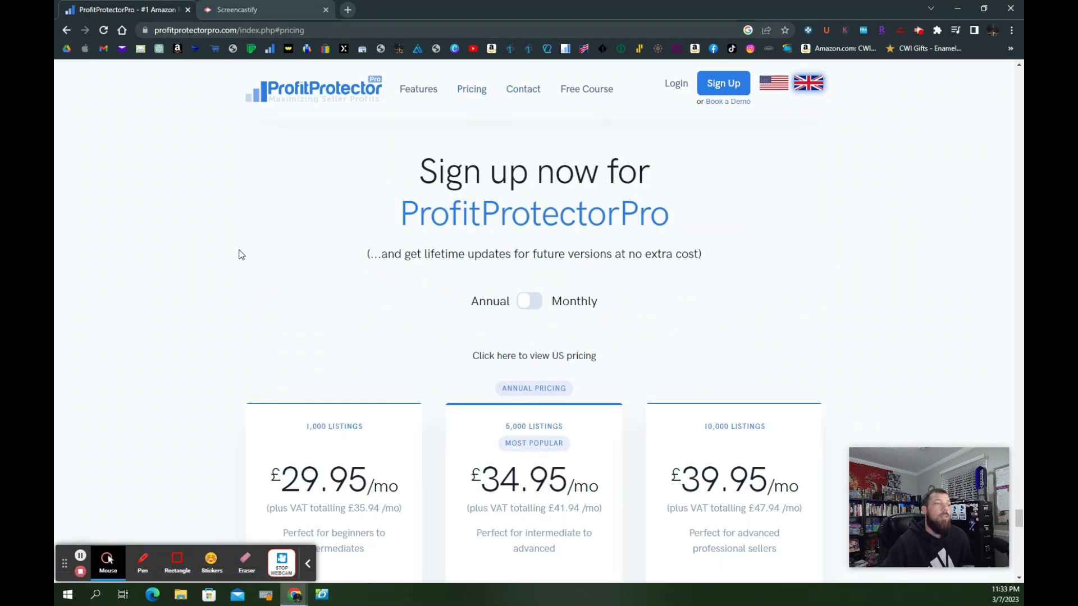
click(241, 260)
scroll(353, 258, down, 3)
scroll(481, 204, up, 2)
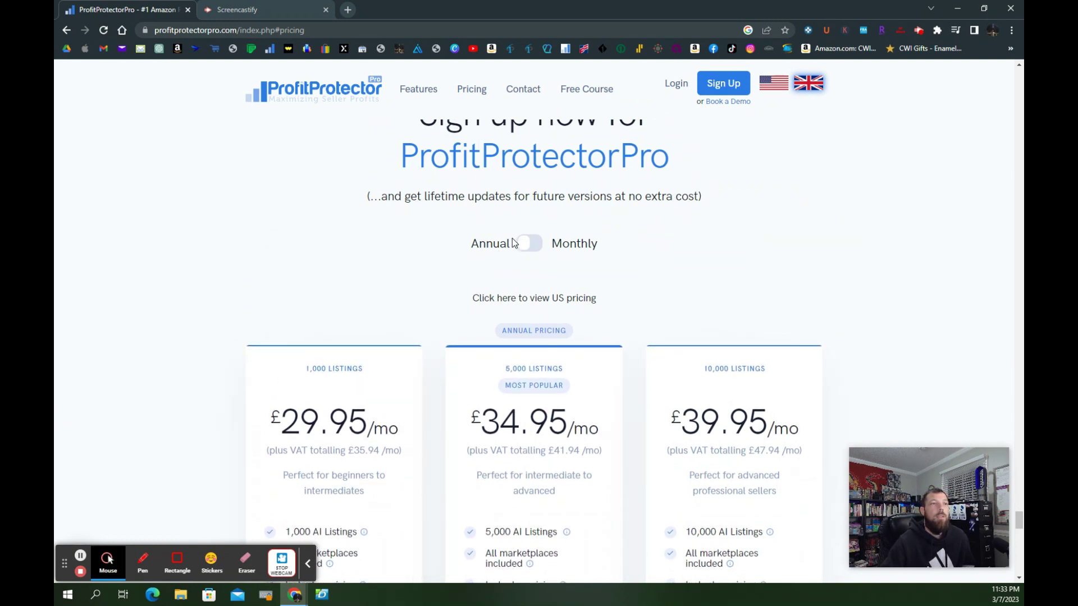
click(527, 245)
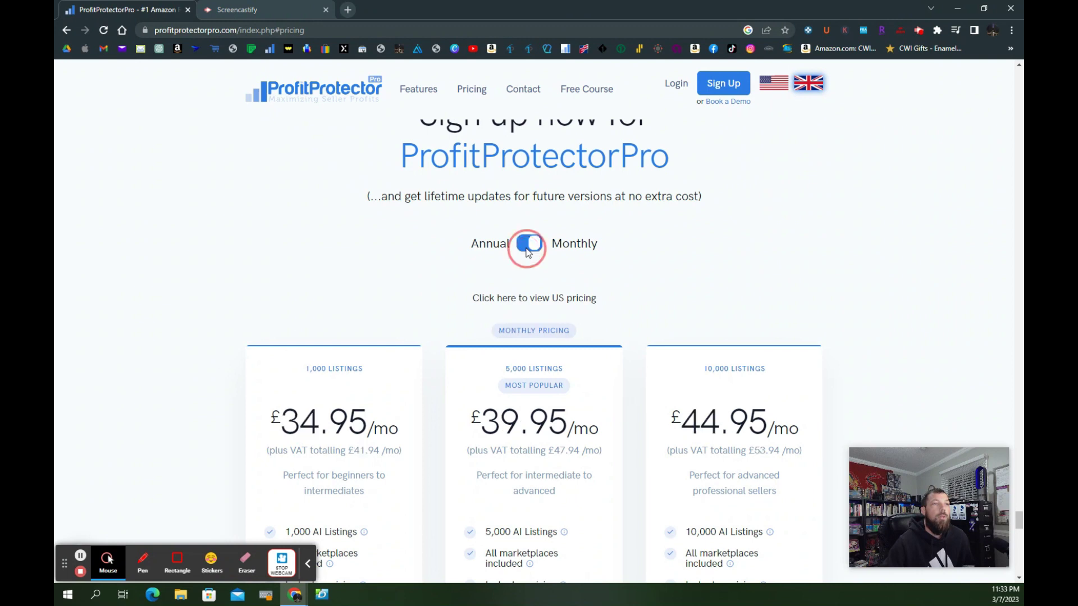
Step: Examine the features included in the 5,000-listing plan, reading the explanations for custom strategies, bulk ROI settings and repricing history
scroll(481, 279, down, 2)
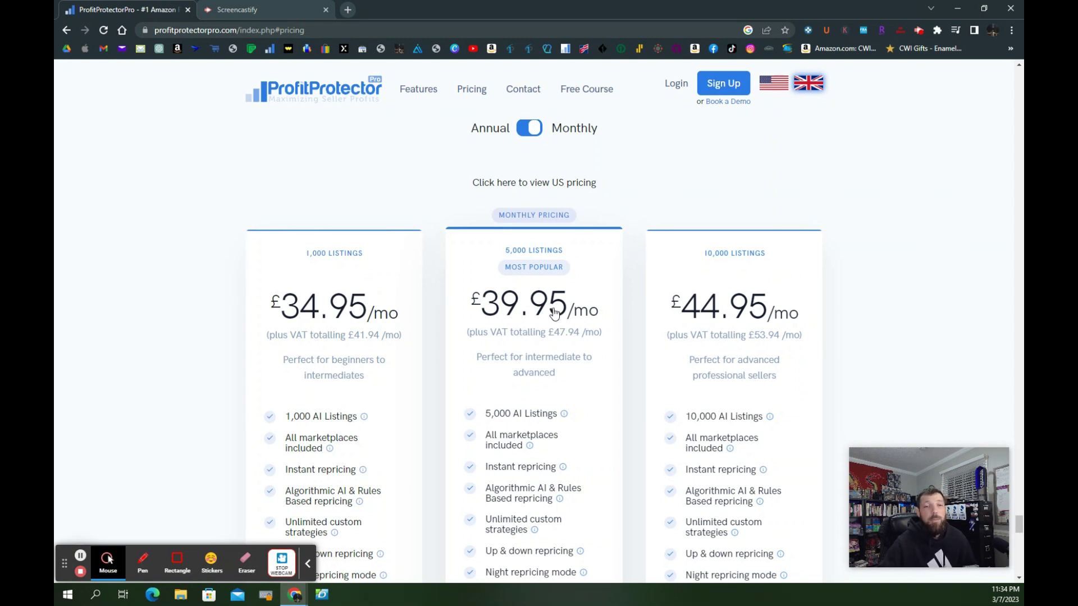
scroll(539, 348, down, 2)
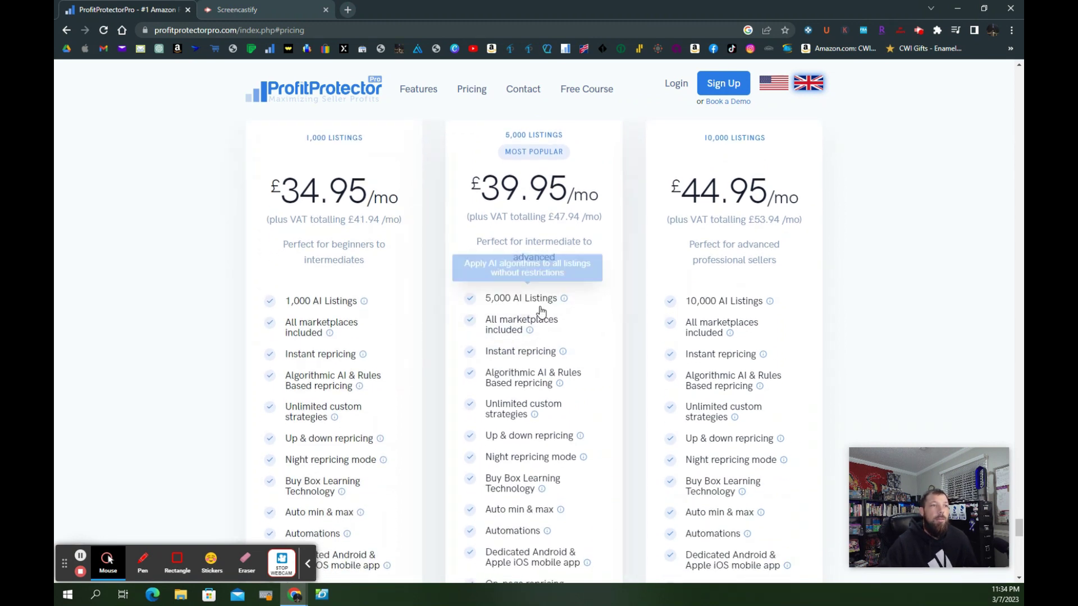
mouse_move(534, 384)
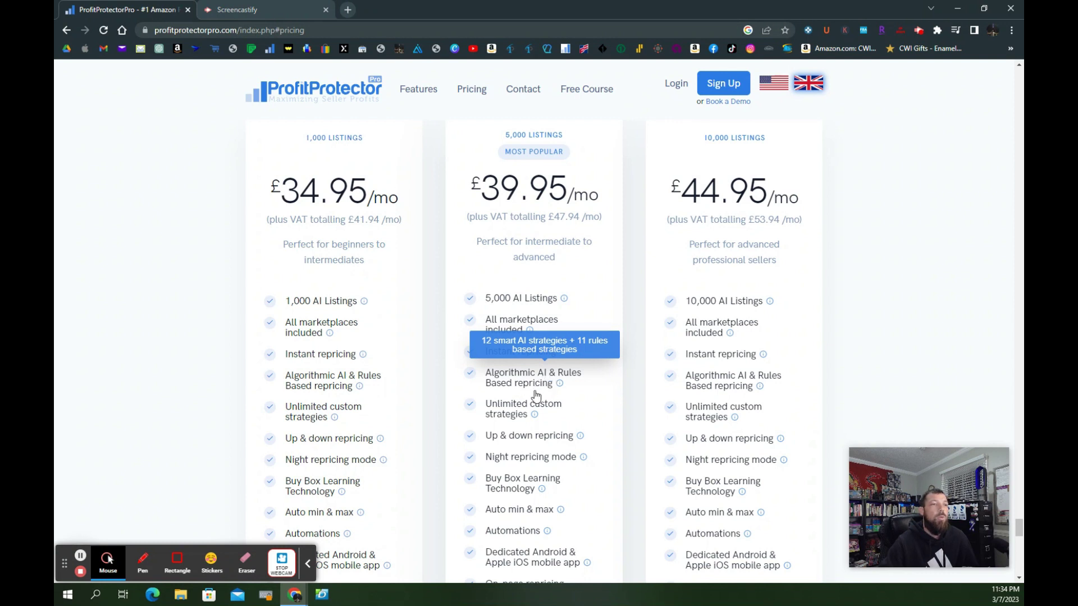
mouse_move(514, 408)
scroll(515, 408, down, 1)
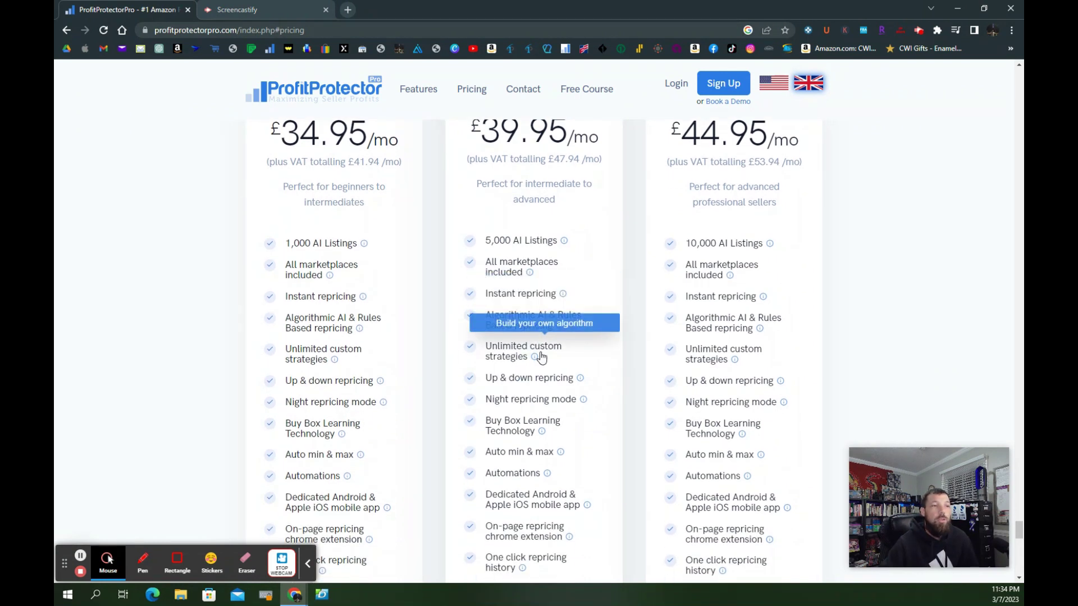
scroll(517, 351, down, 1)
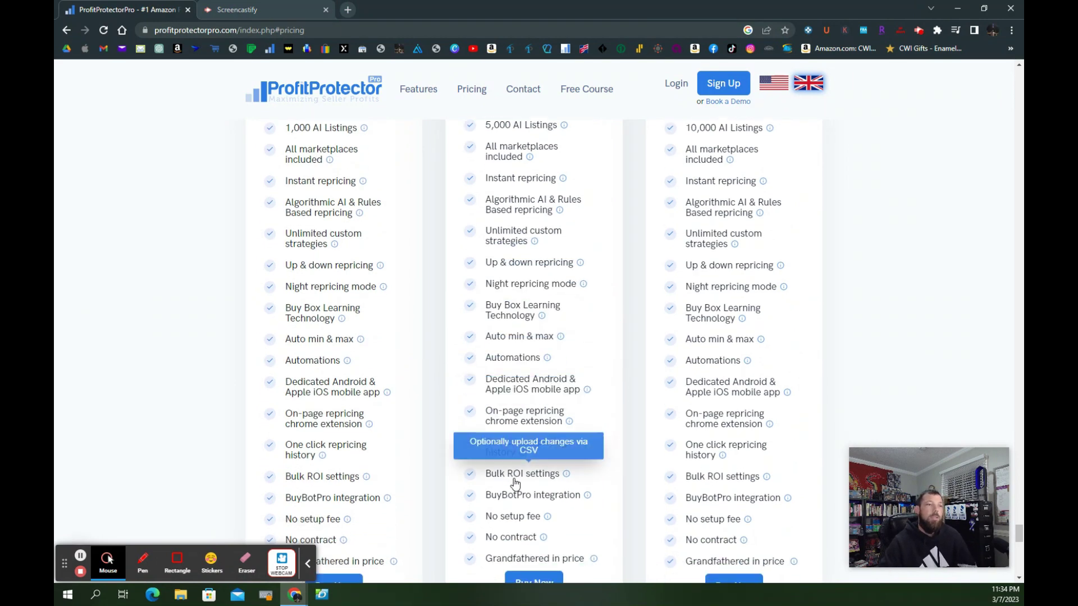
scroll(507, 467, down, 2)
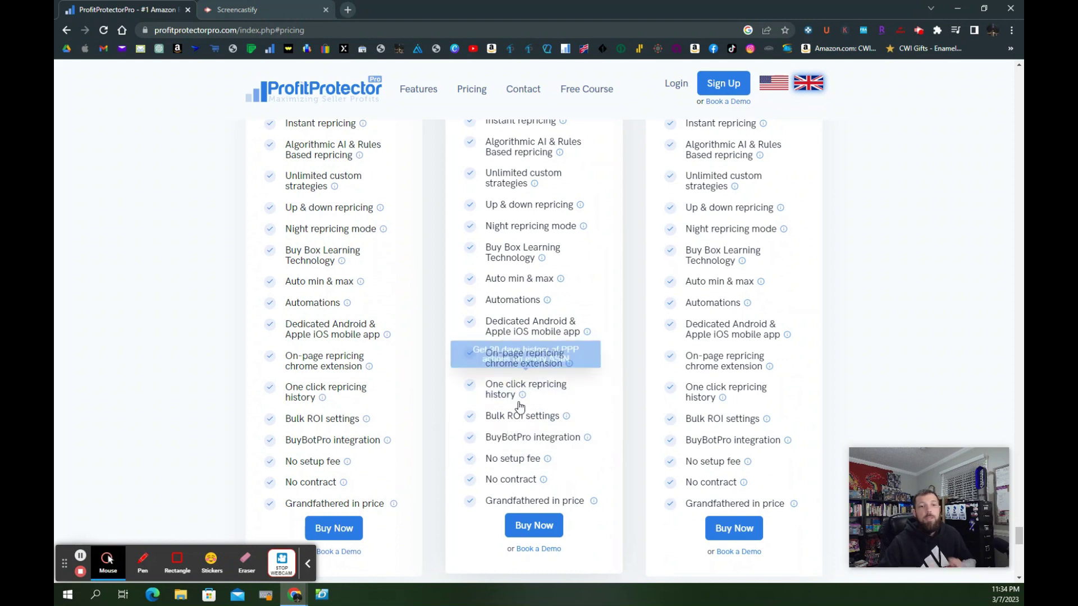
scroll(601, 452, up, 12)
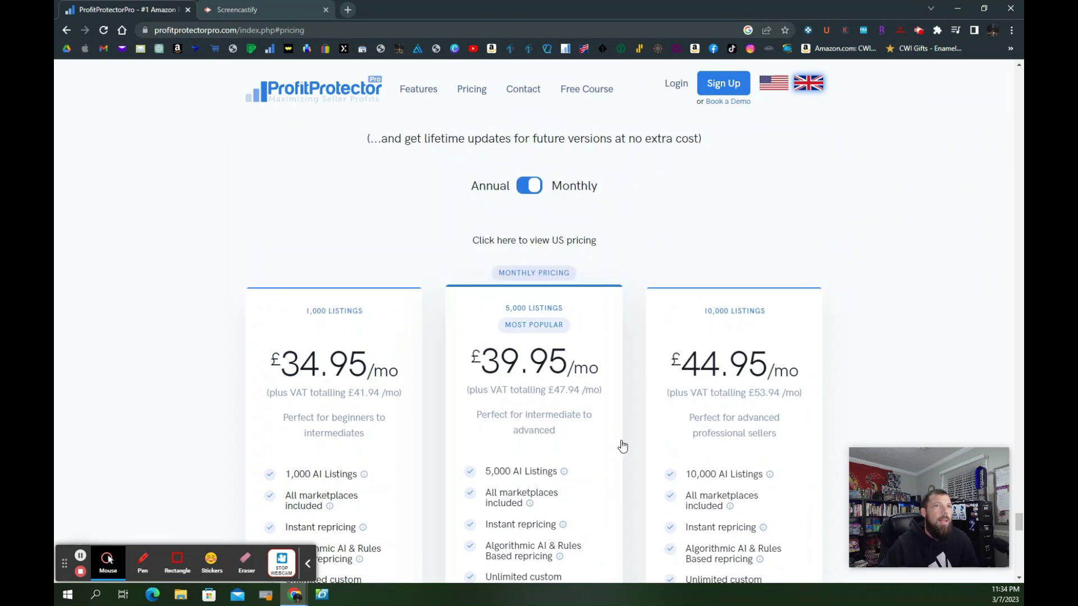
scroll(645, 402, up, 11)
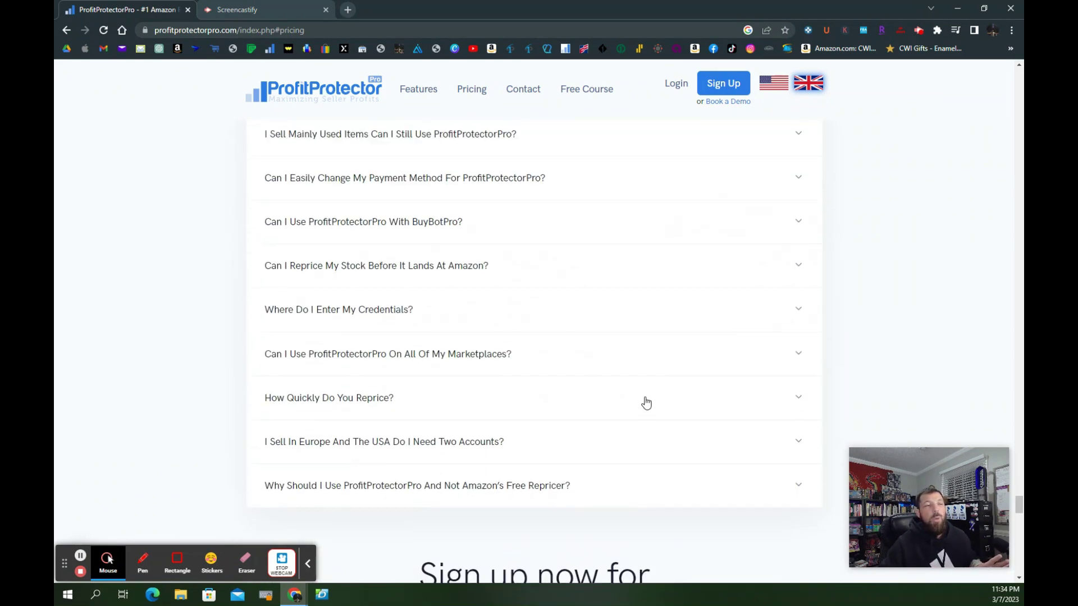
scroll(640, 419, up, 12)
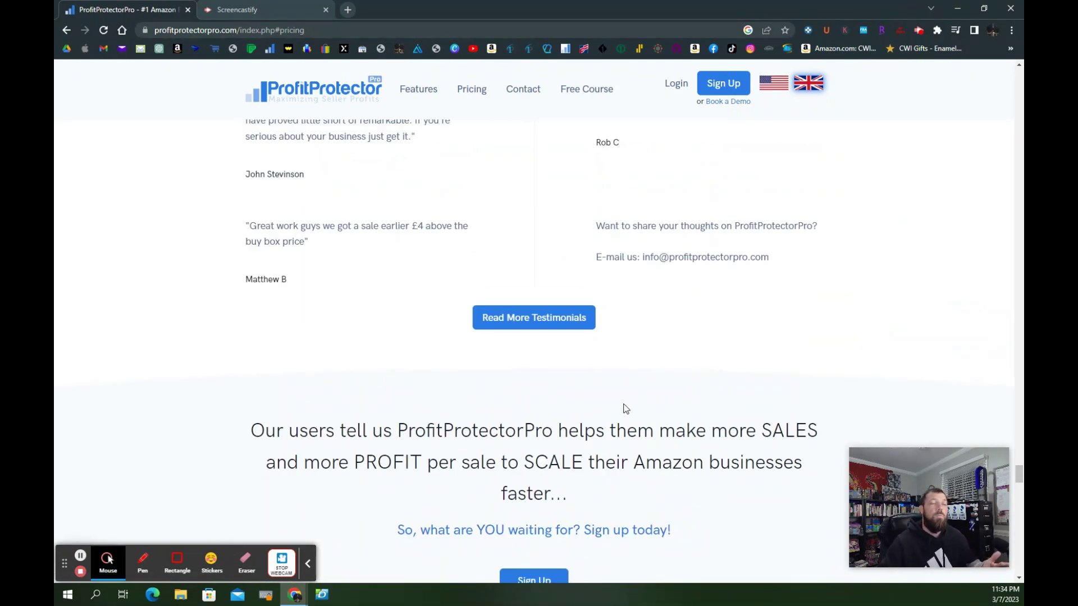
scroll(636, 408, up, 1)
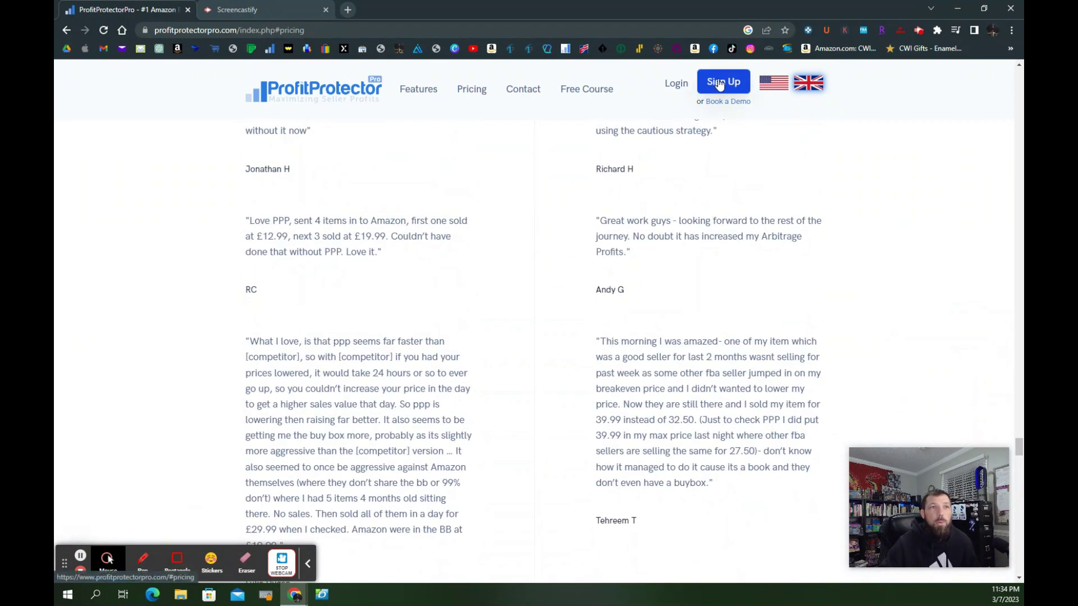
scroll(505, 281, up, 4)
scroll(491, 307, up, 4)
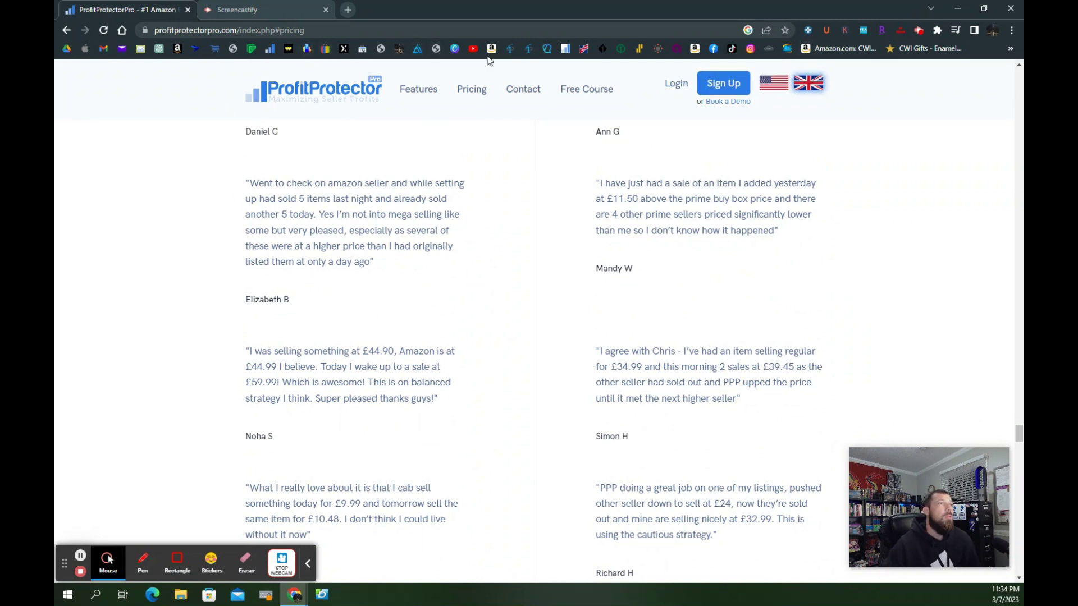
Step: Open the account login page, sign in with the account password, and dismiss the browser's offer to save it
click(270, 49)
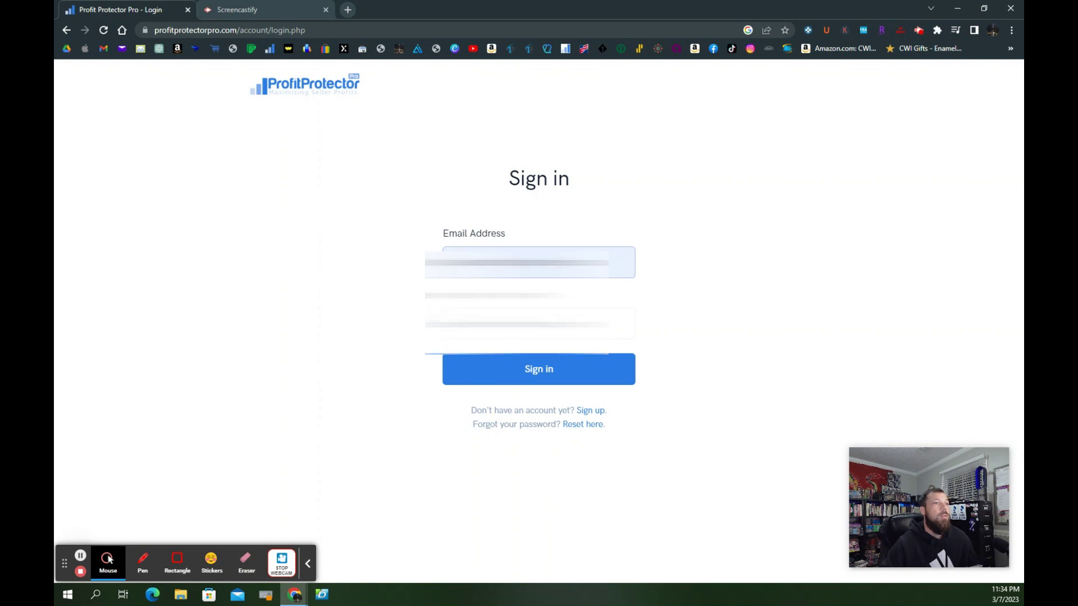
click(530, 324)
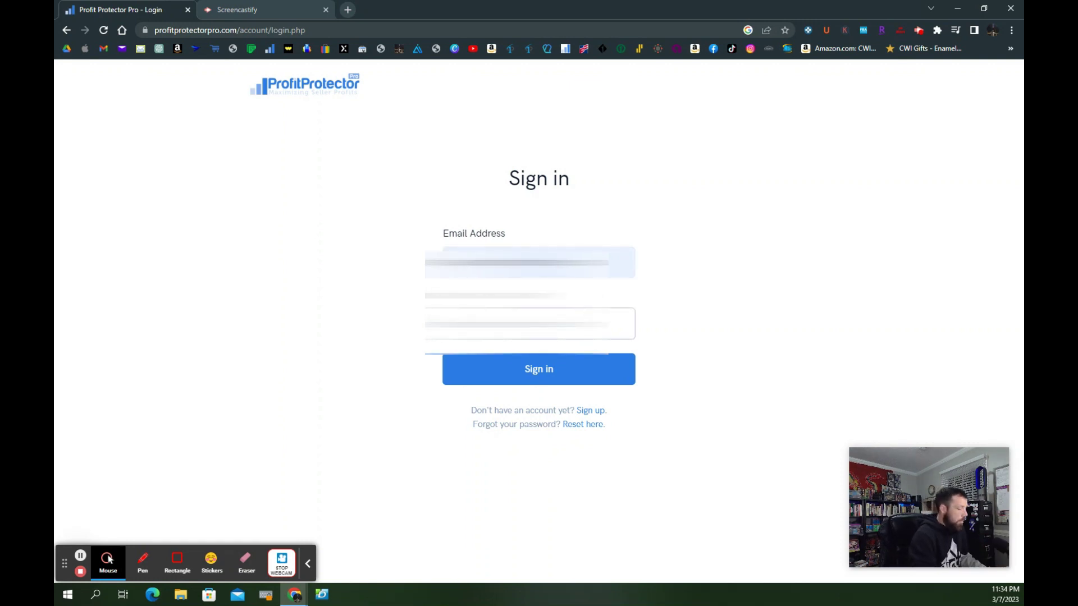
key(ctrl+v)
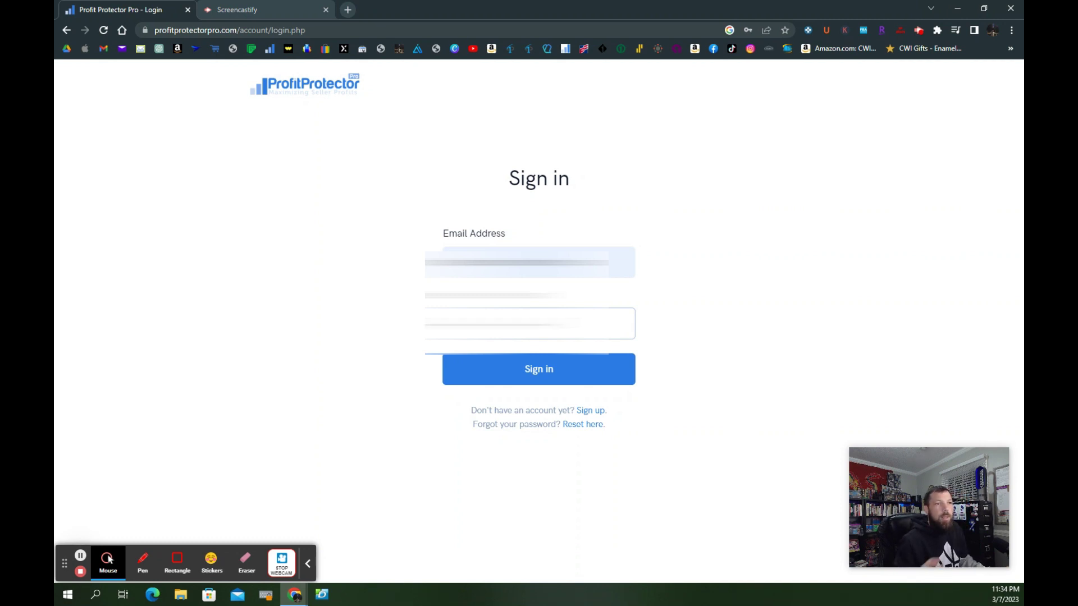
click(604, 369)
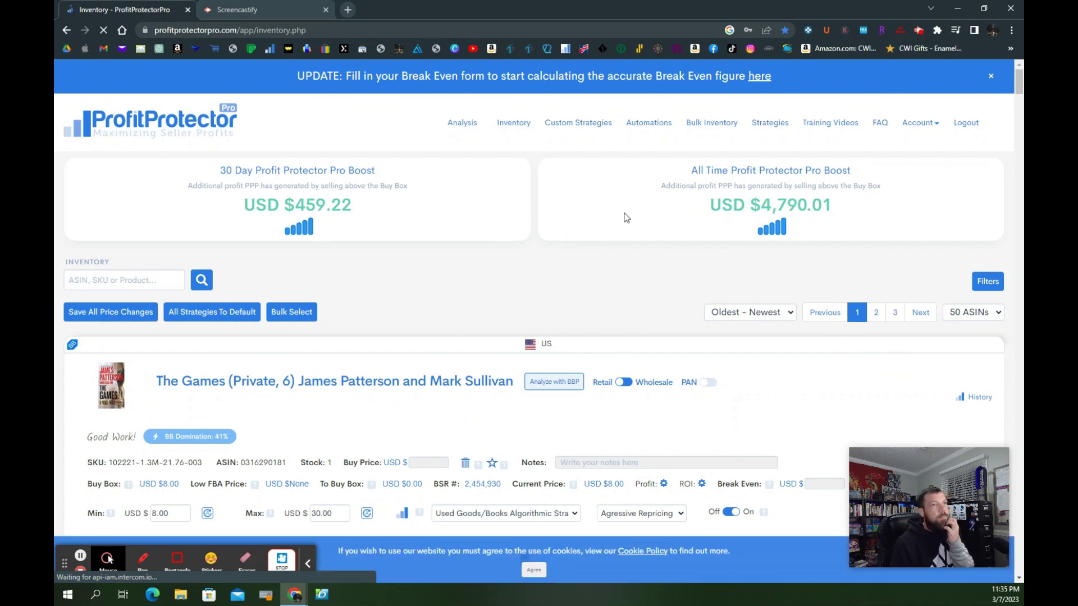
mouse_move(344, 181)
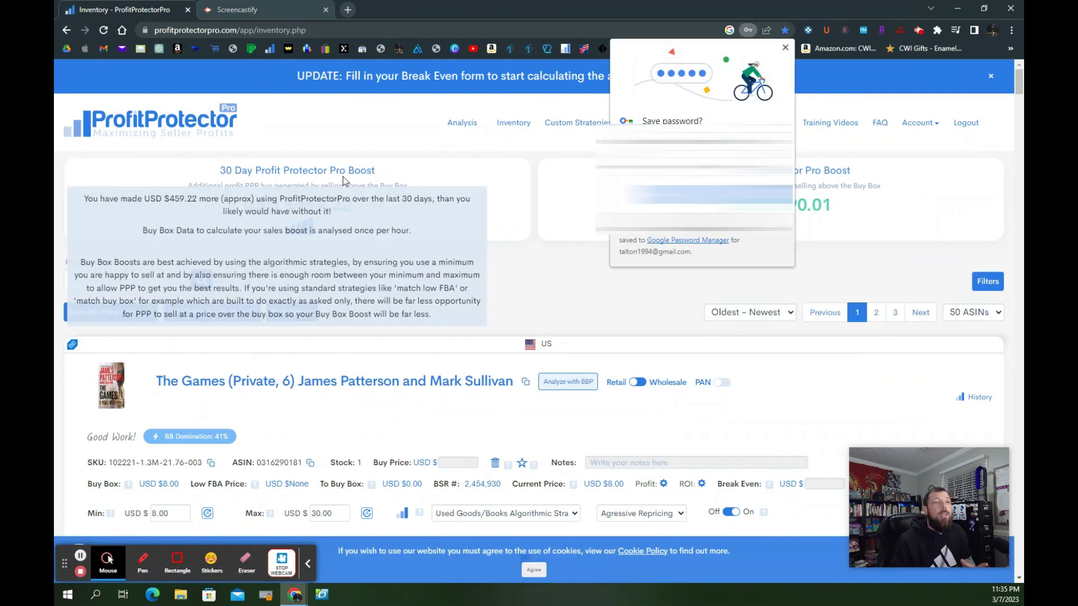
click(788, 52)
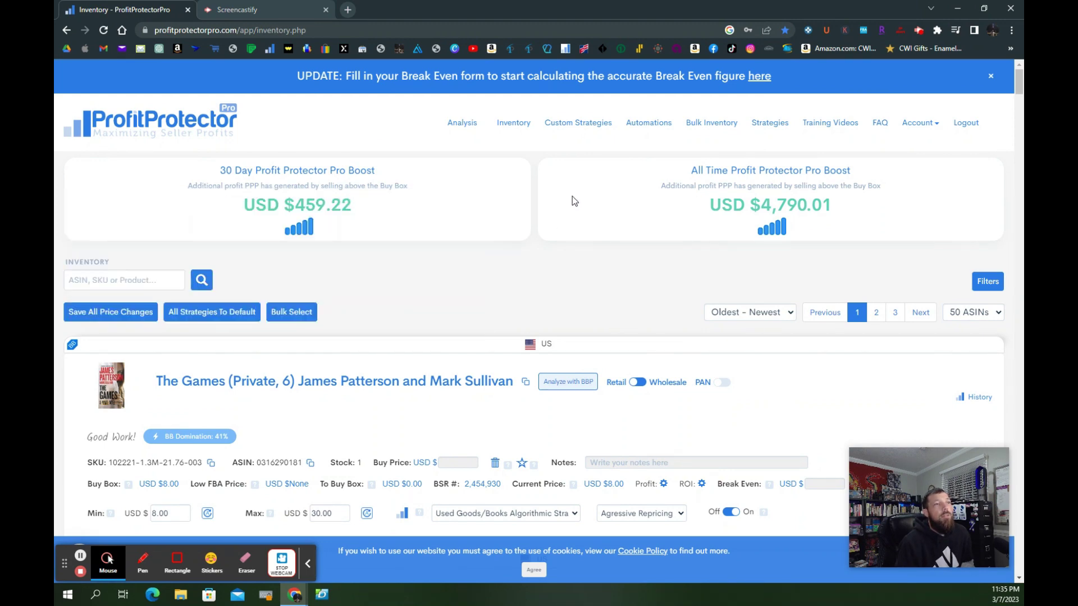
Step: Examine the 30-day and all-time Profit Protector Pro Boost figures on the inventory page
click(544, 292)
drag(356, 202, 566, 208)
click(515, 233)
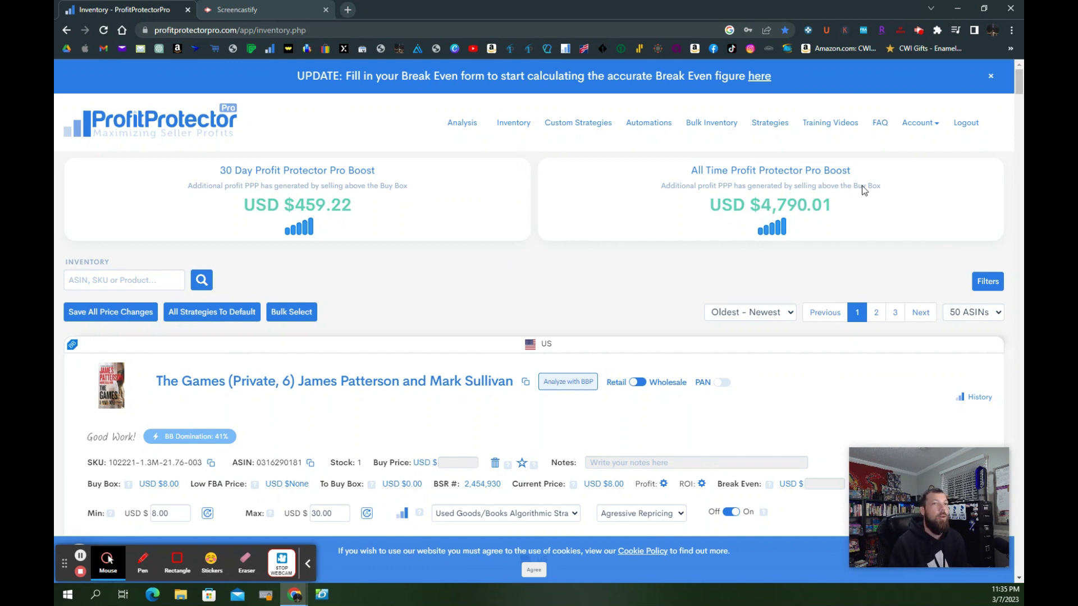
mouse_move(830, 216)
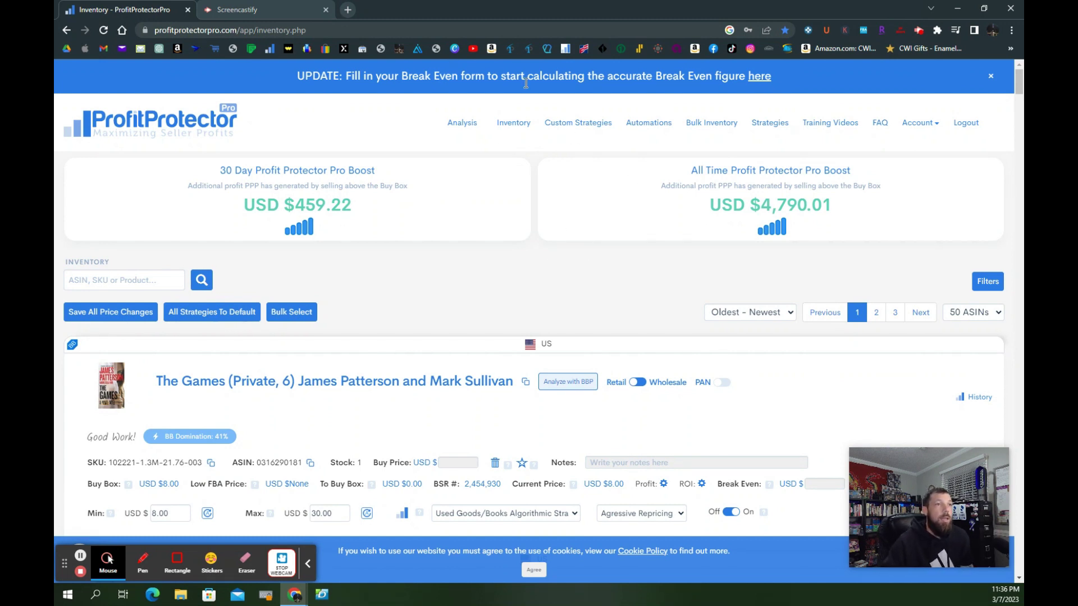
Step: Open the account's analysis page and look over its repricing overview and sales charts
click(464, 123)
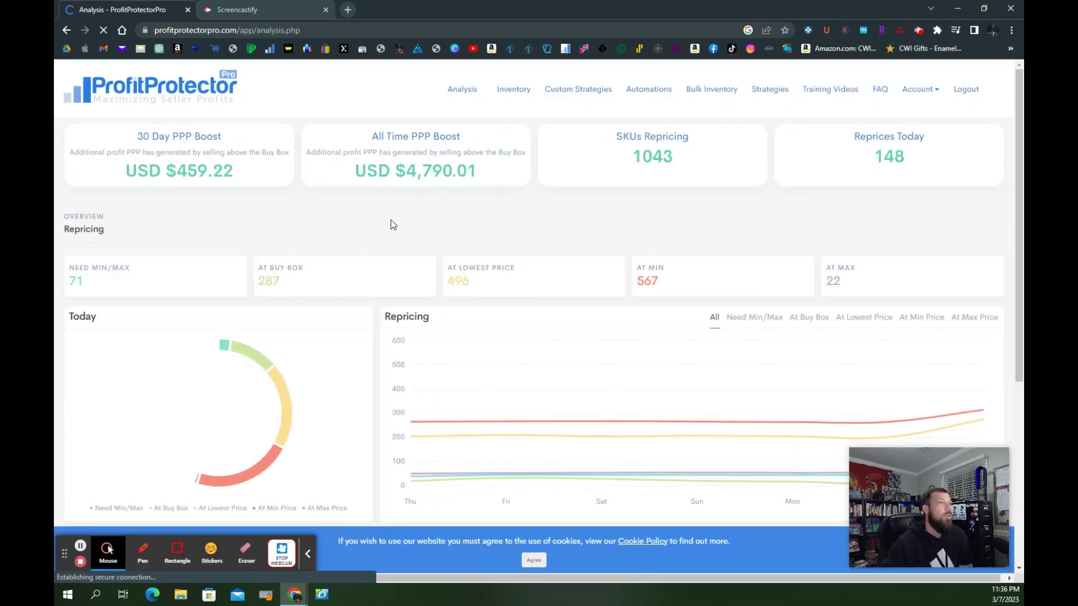
scroll(330, 391, down, 1)
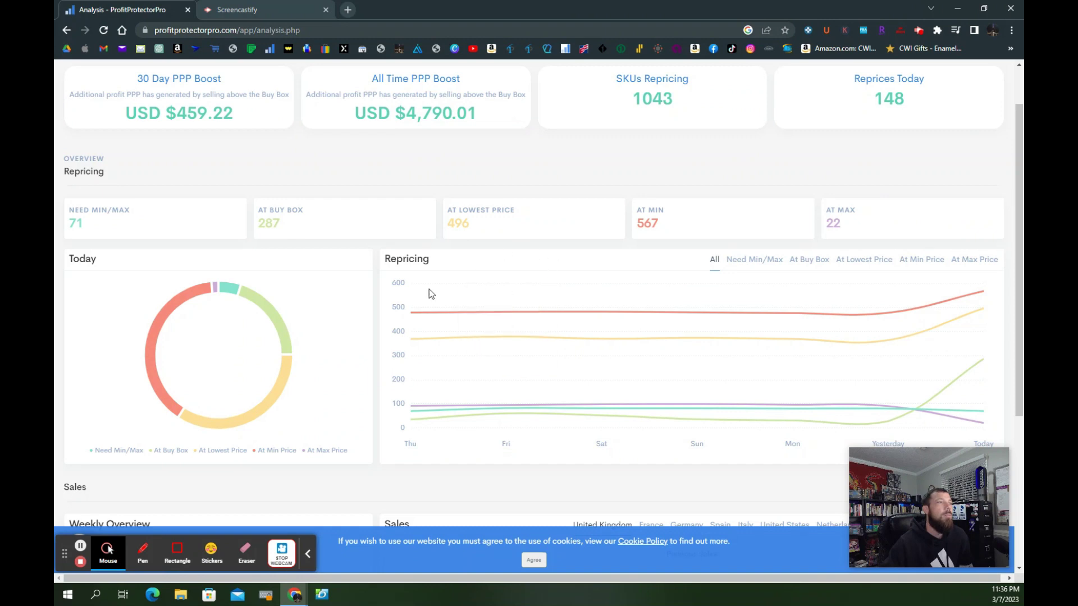
scroll(505, 269, down, 4)
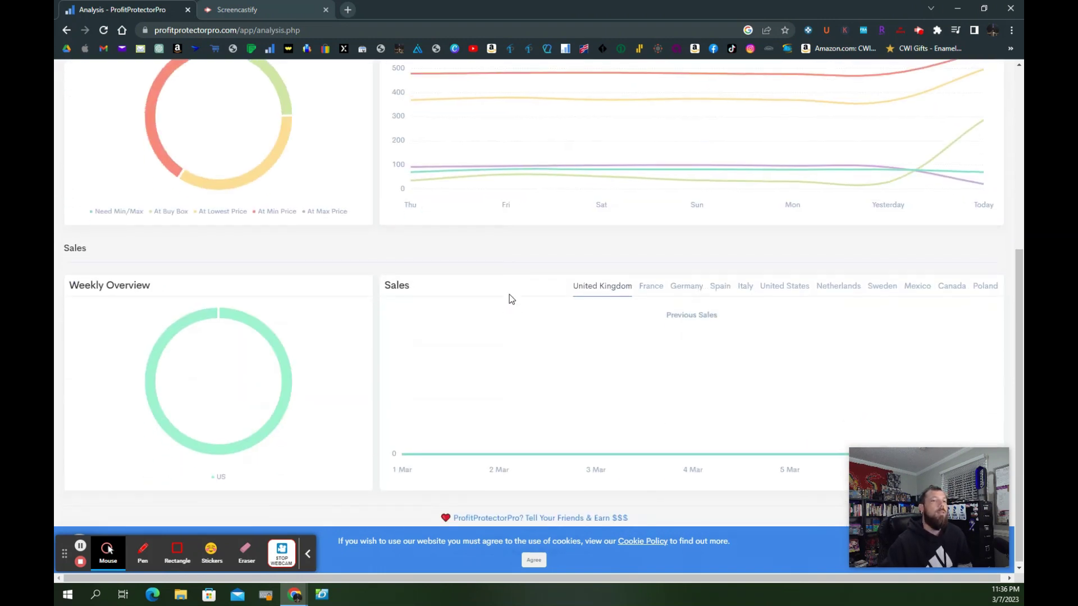
scroll(517, 301, up, 5)
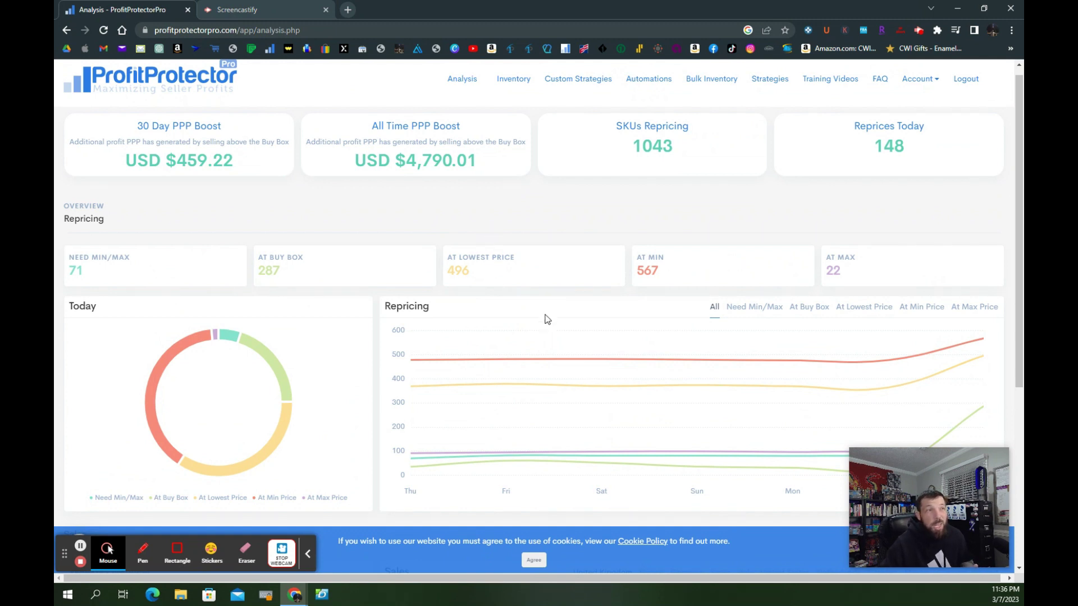
scroll(621, 291, up, 1)
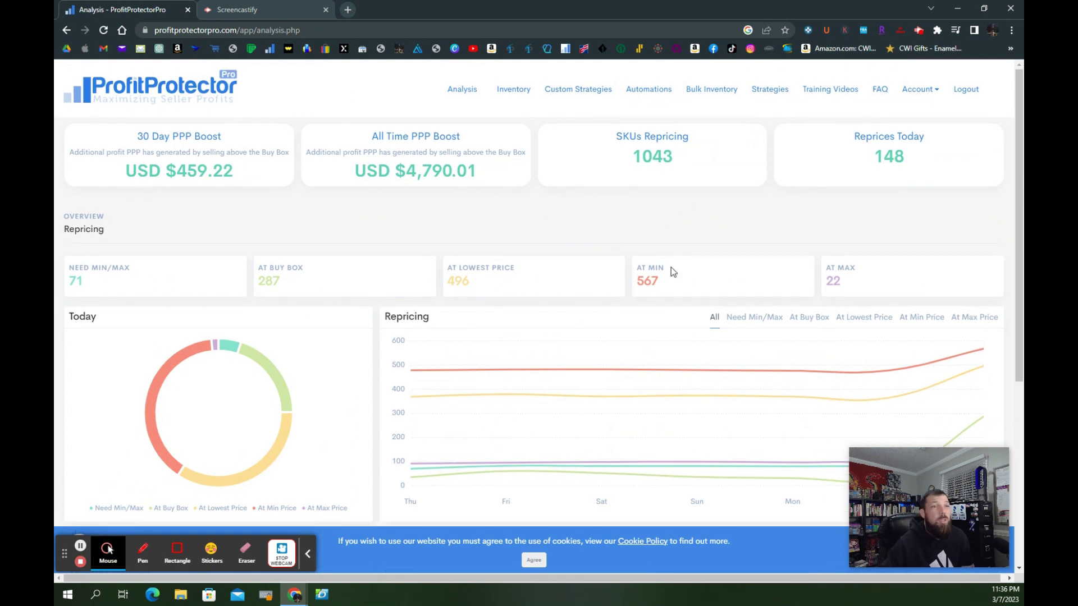
Step: Examine the At Min, At Max and Need Min/Max counts in the repricing overview
double_click(640, 282)
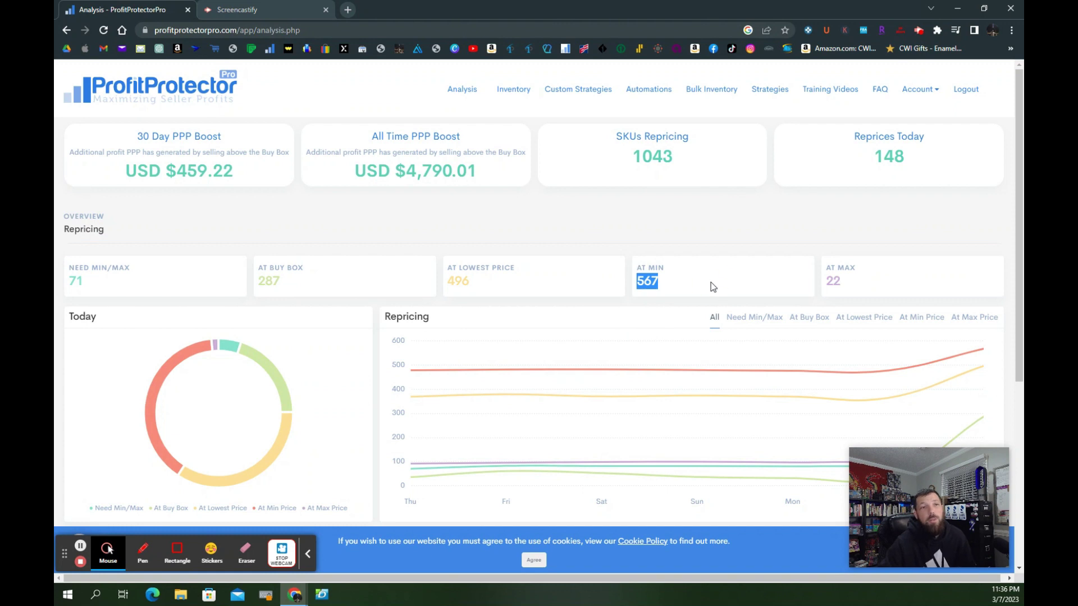
click(806, 252)
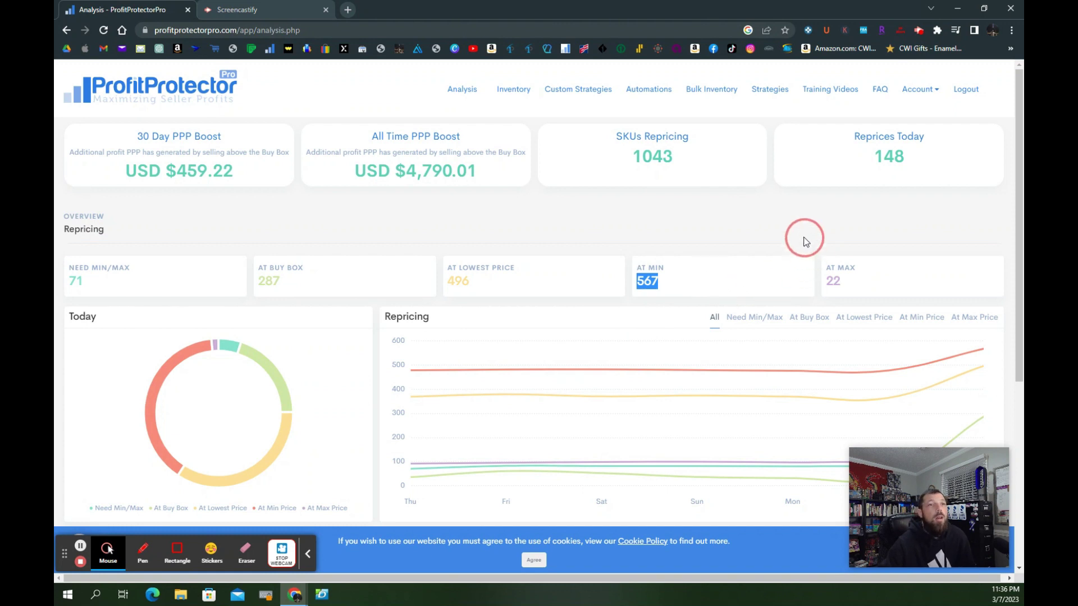
double_click(844, 288)
click(836, 285)
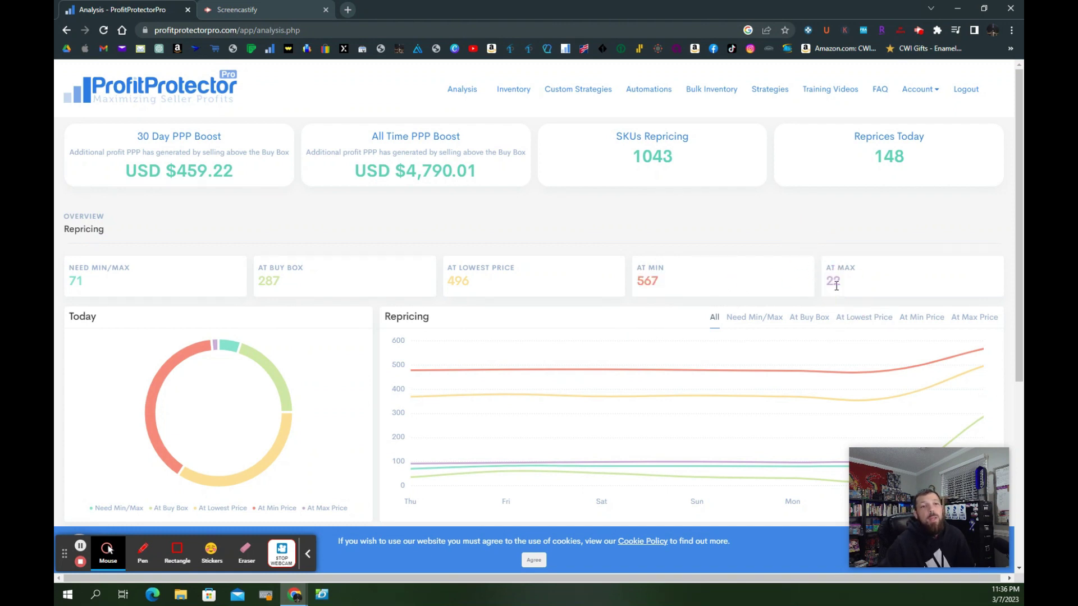
drag(835, 282, 812, 291)
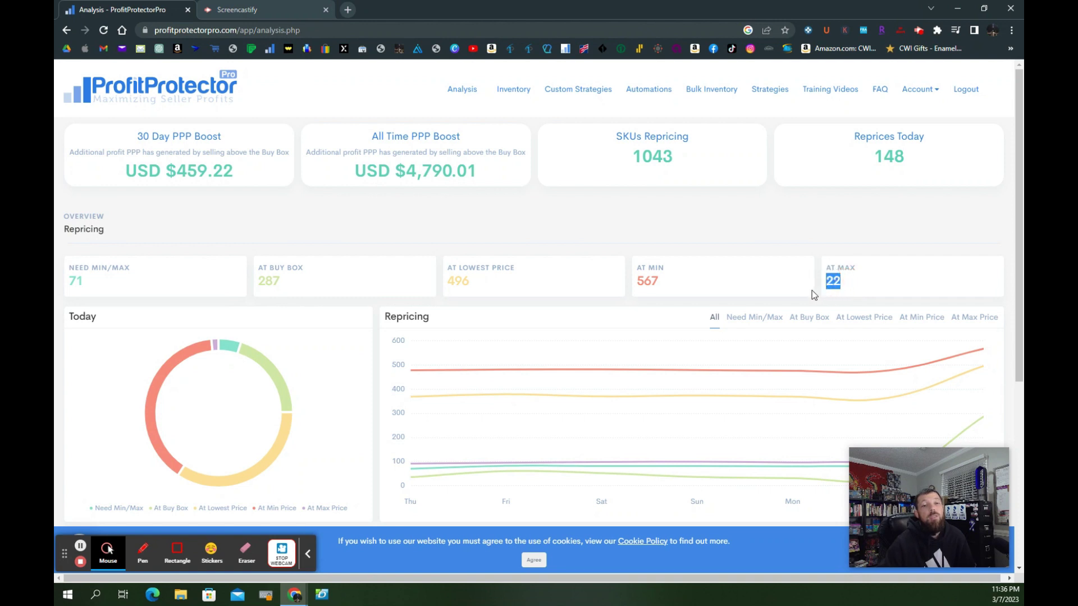
click(691, 233)
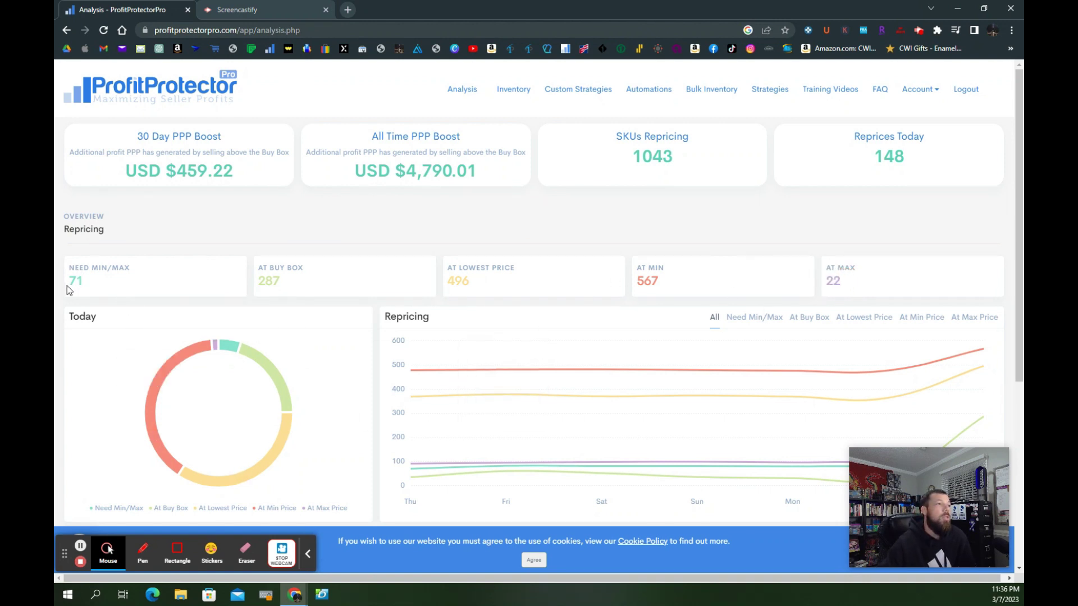
drag(85, 280, 65, 282)
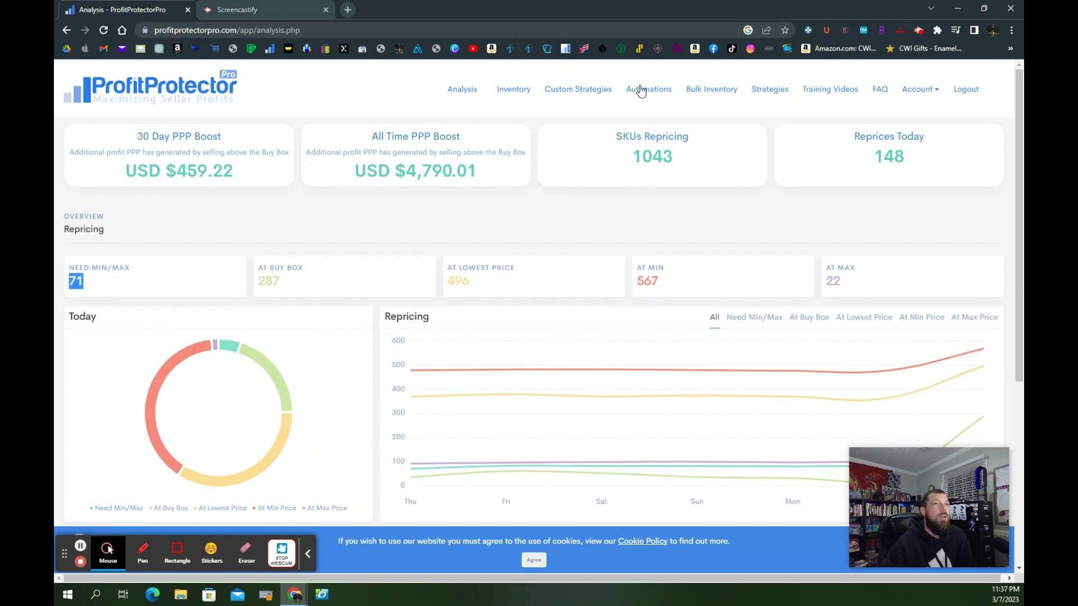
click(852, 95)
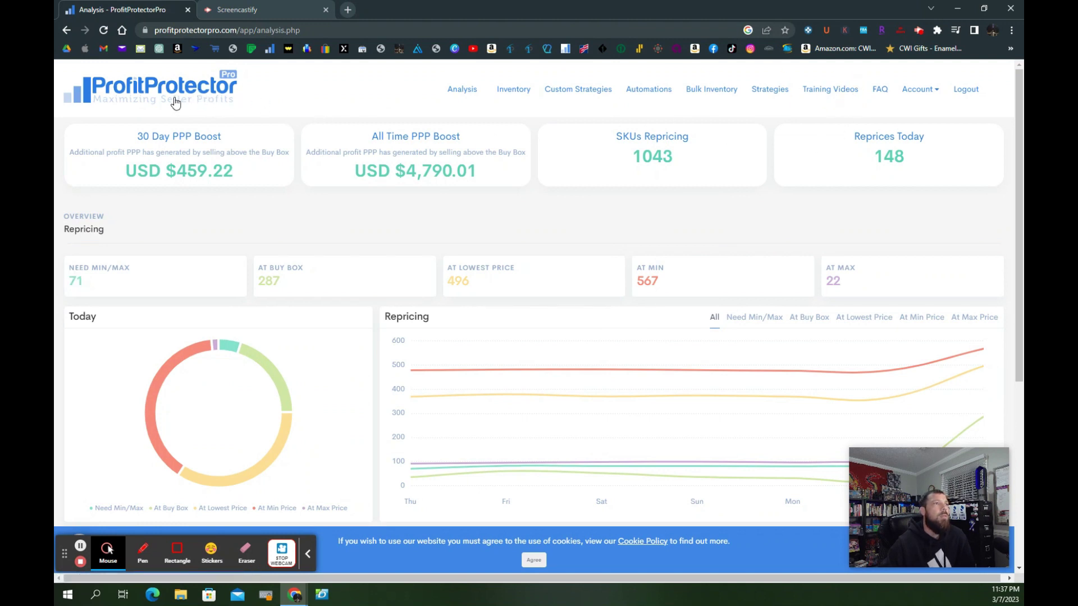
click(417, 194)
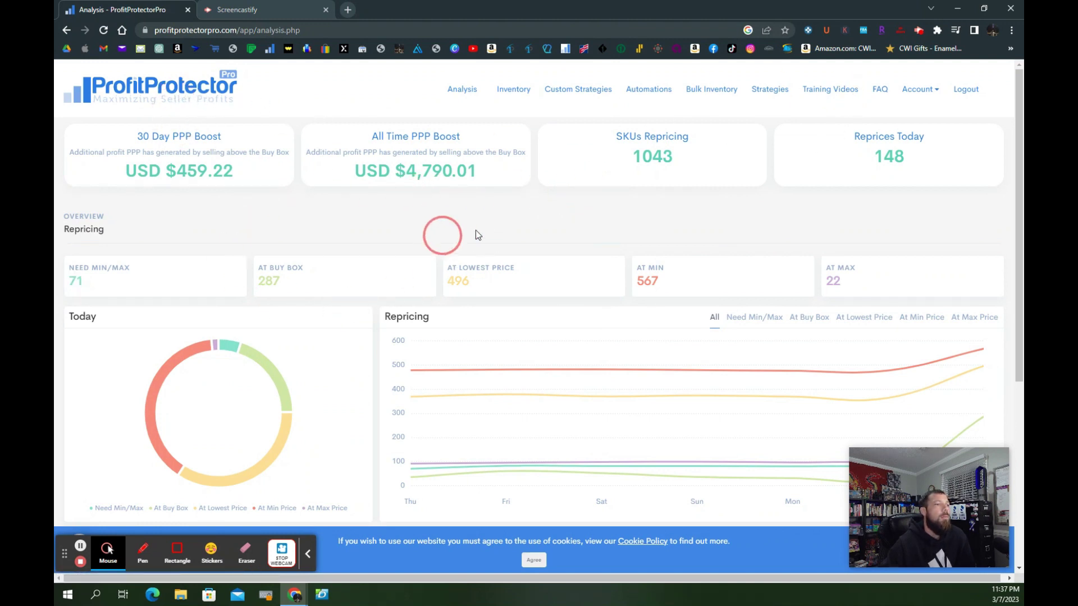
Step: Return to the inventory page and filter the listings by In Stock and Needs Min/Max
click(213, 91)
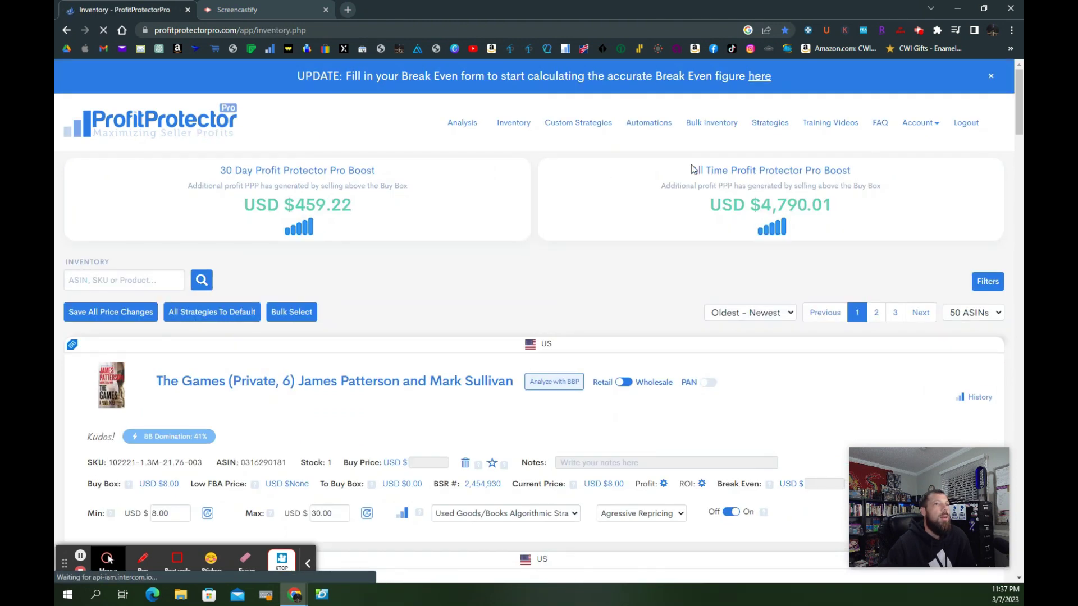
scroll(735, 158, down, 2)
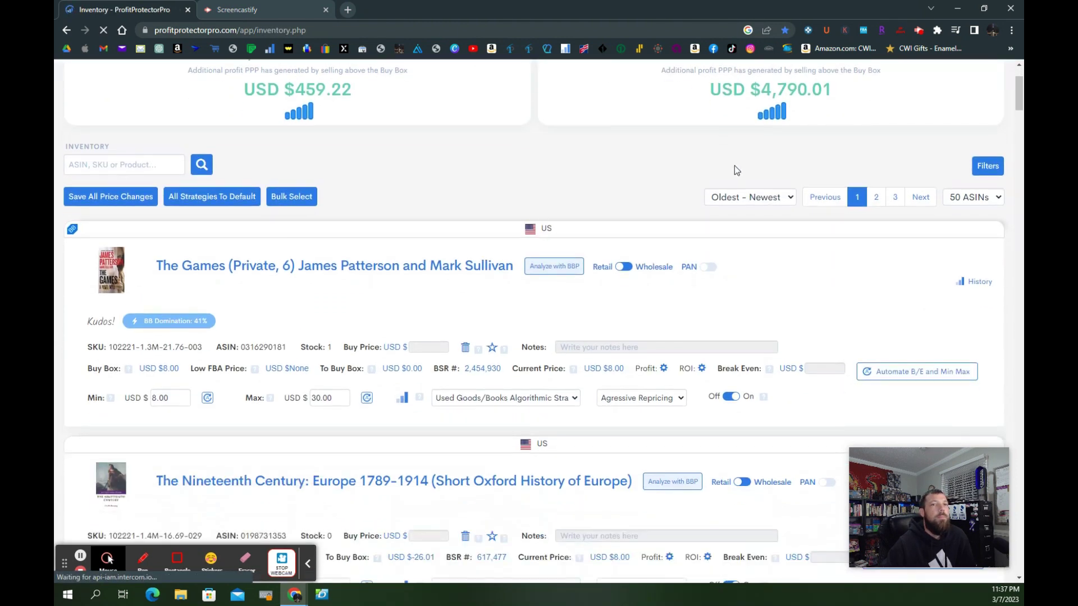
click(989, 167)
scroll(800, 200, down, 1)
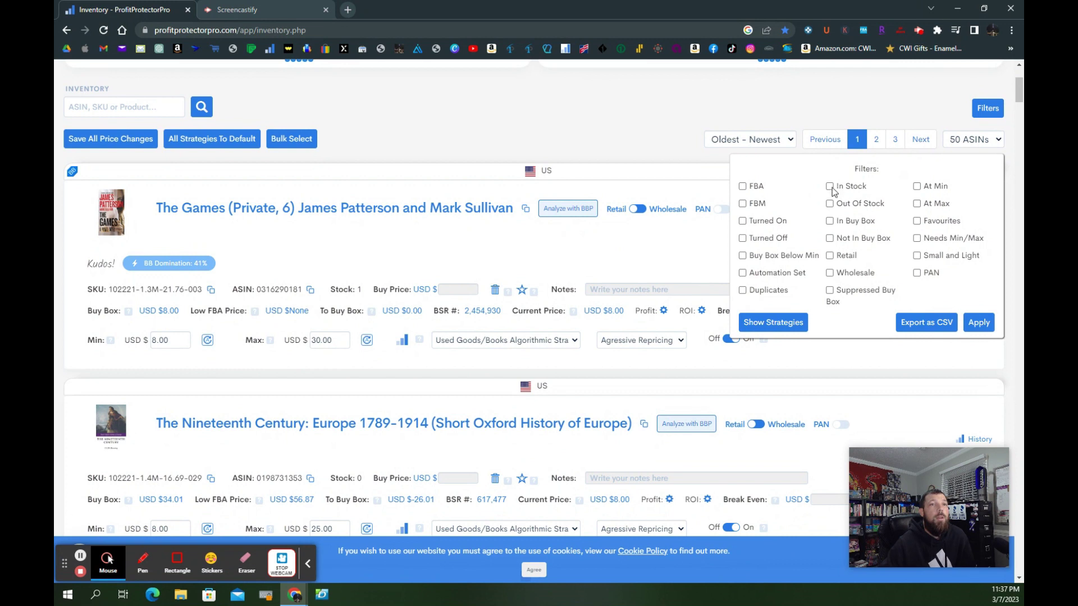
click(829, 190)
click(917, 238)
click(977, 323)
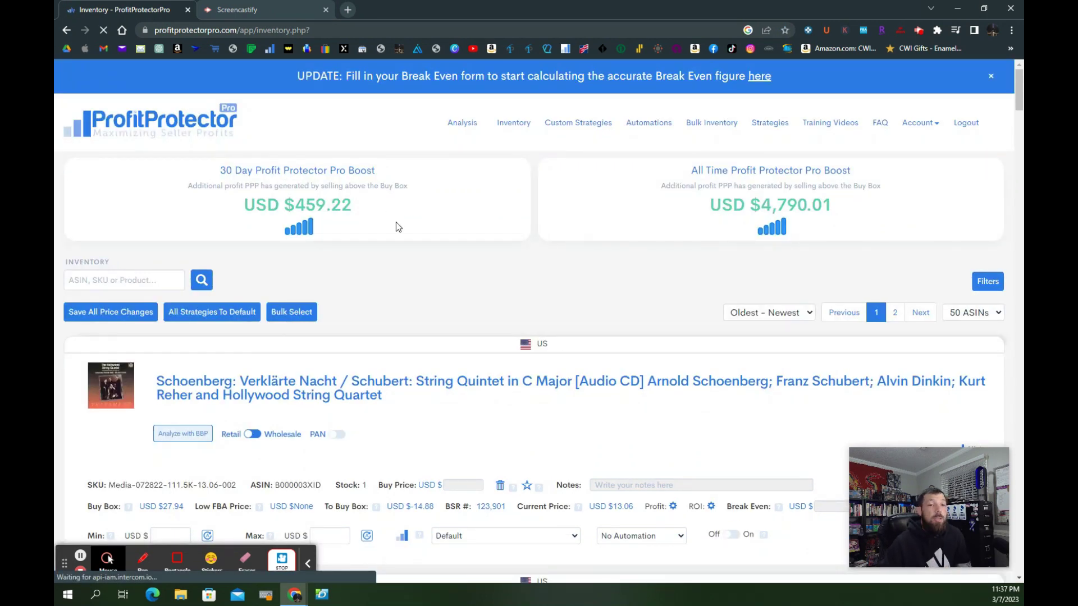
Step: Look through the filtered listings for their SKUs, Buy Box prices and missing minimum and maximum prices
scroll(516, 254, down, 1)
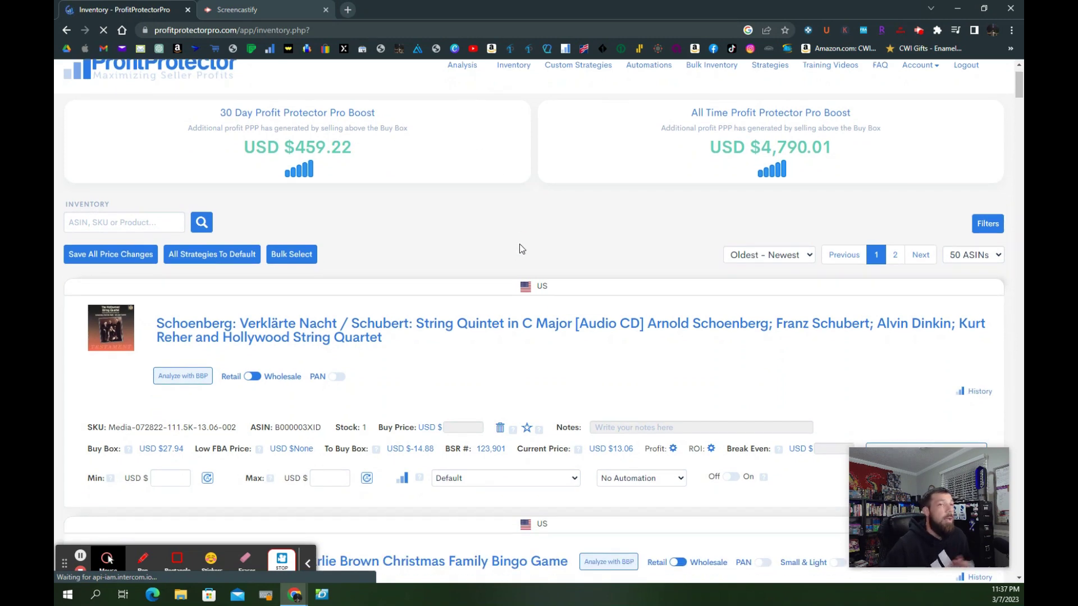
scroll(510, 241, down, 3)
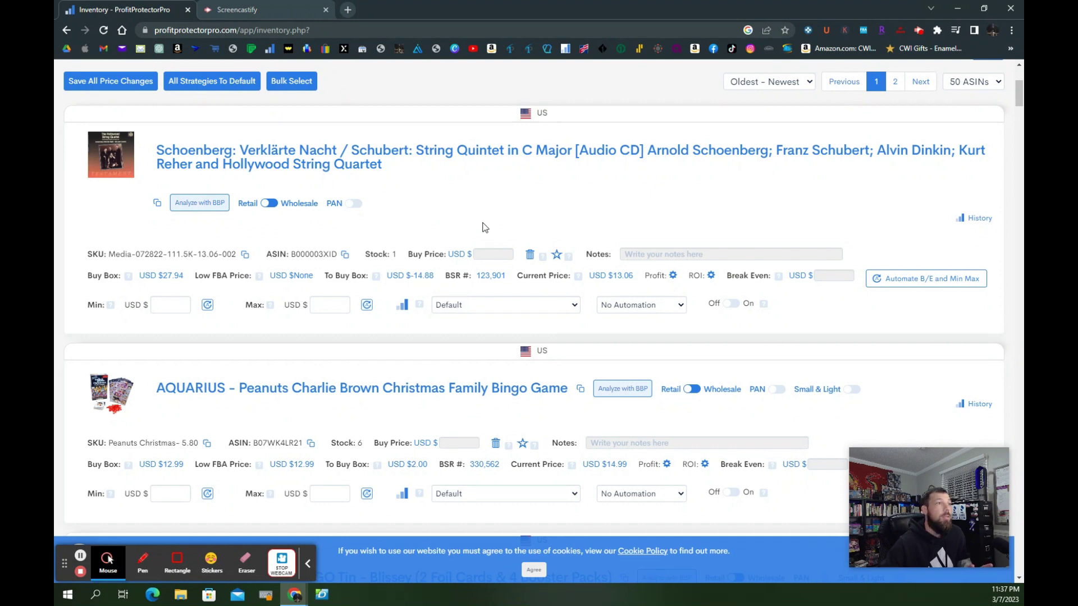
scroll(194, 179, down, 1)
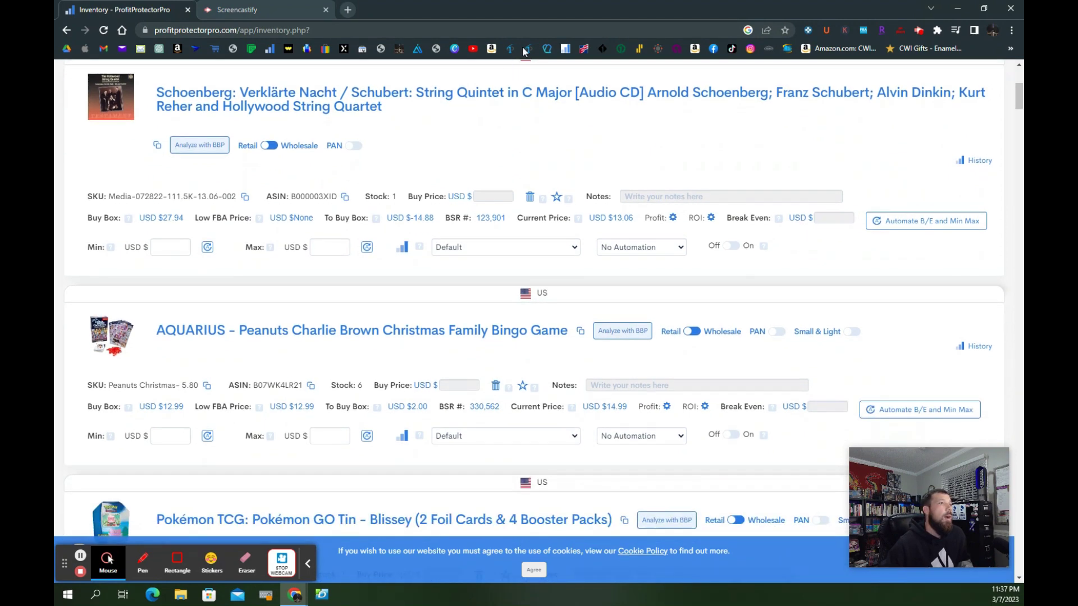
scroll(349, 240, down, 20)
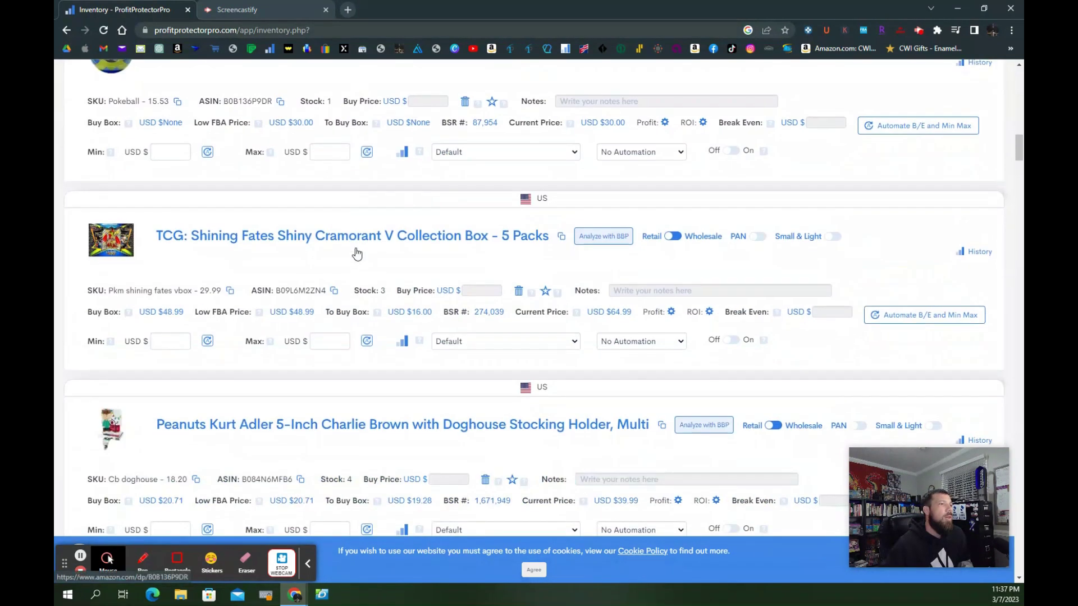
scroll(358, 254, down, 20)
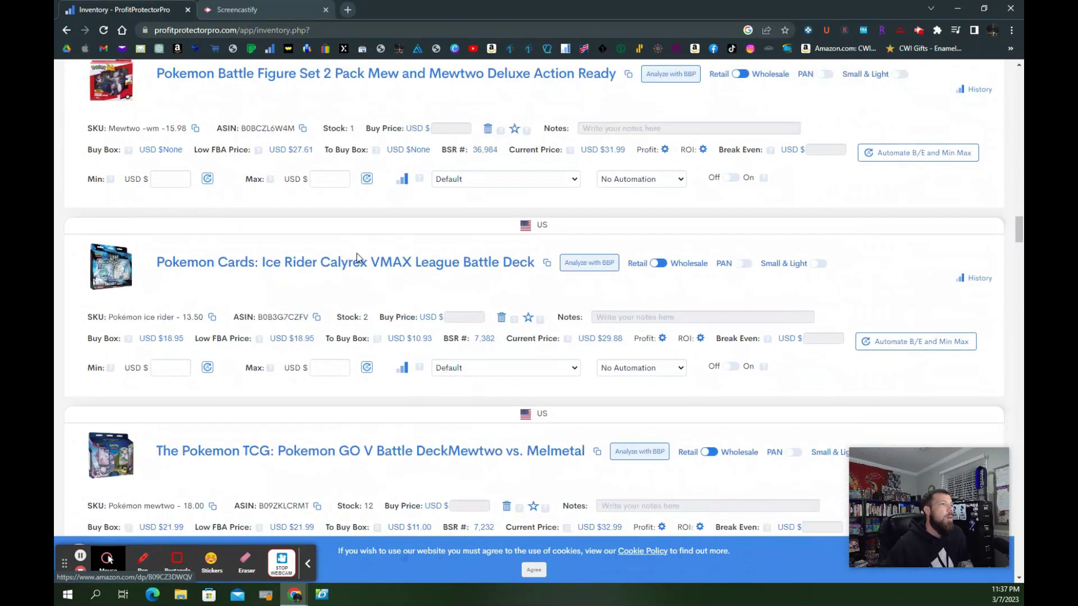
scroll(358, 260, down, 20)
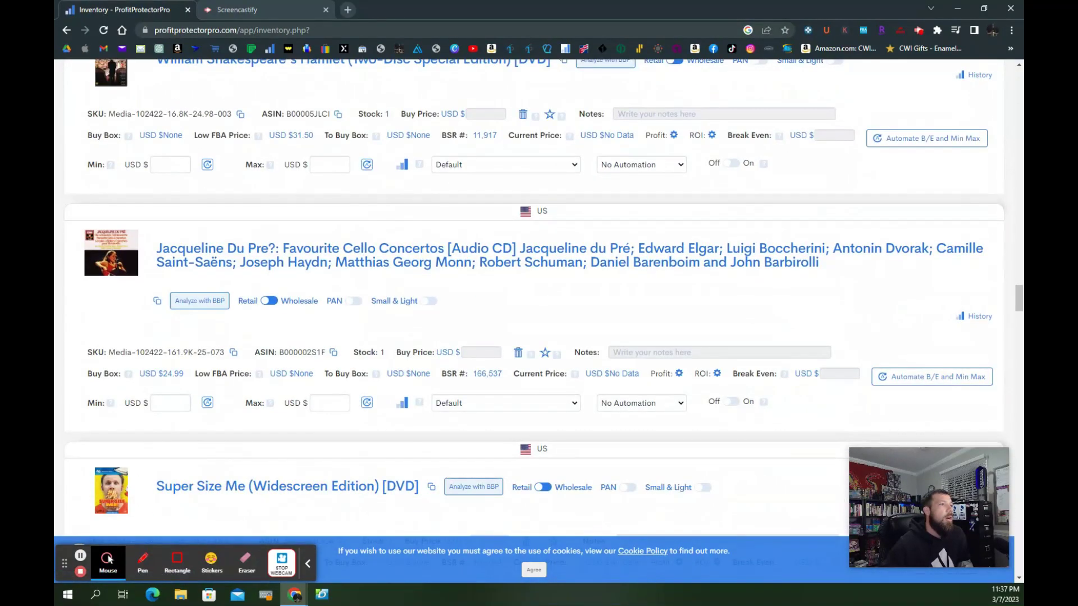
scroll(193, 474, down, 13)
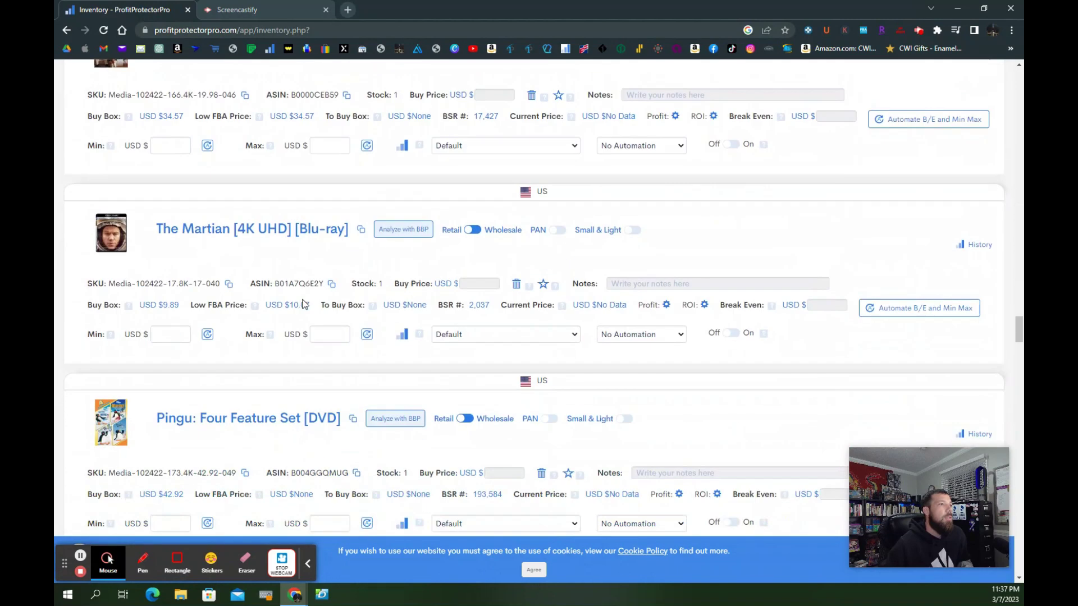
scroll(224, 344, down, 2)
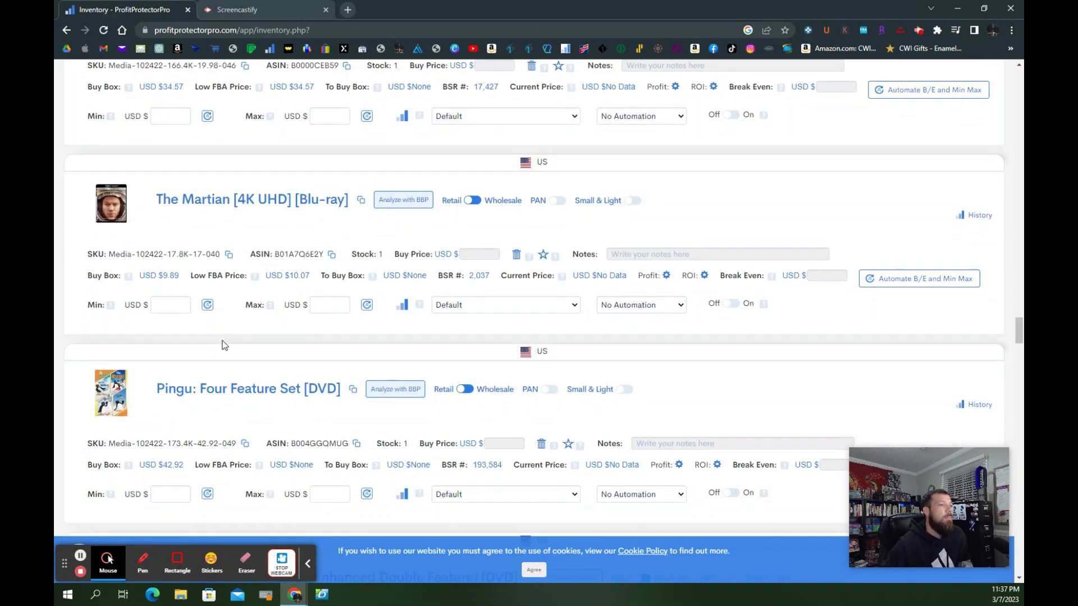
scroll(171, 360, down, 2)
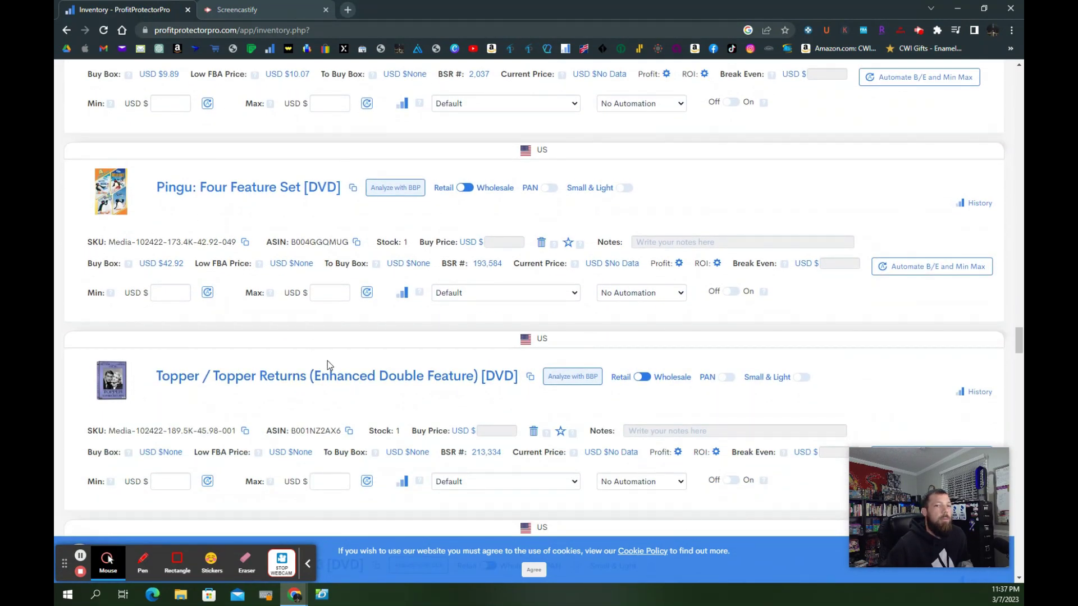
scroll(328, 361, down, 1)
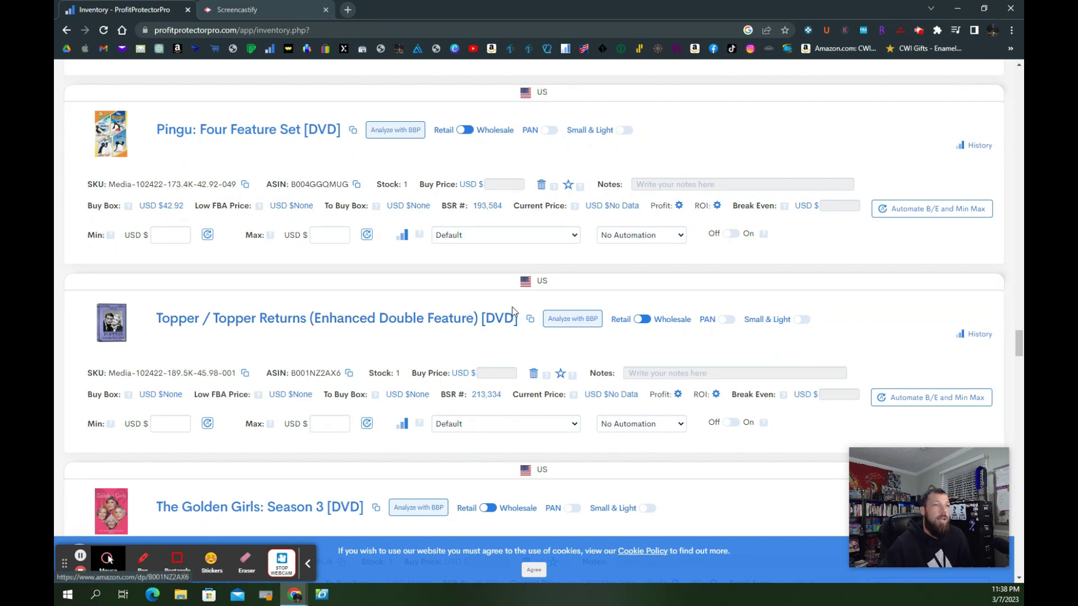
Step: Highlight the SKU of the Topper / Topper Returns DVD listing and open its Amazon product page
triple_click(95, 375)
drag(154, 380, 135, 377)
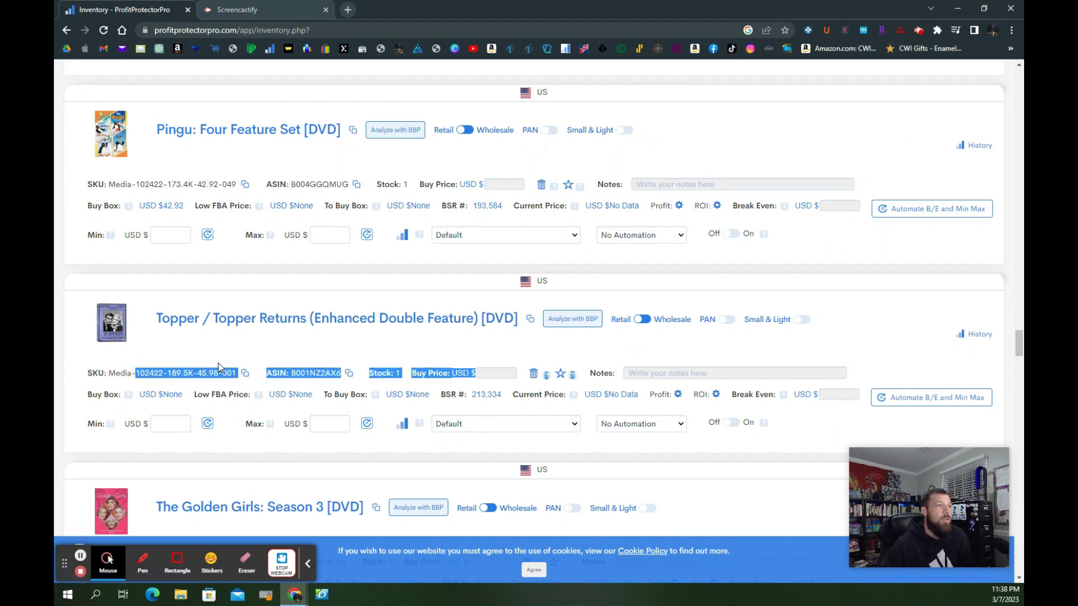
click(270, 324)
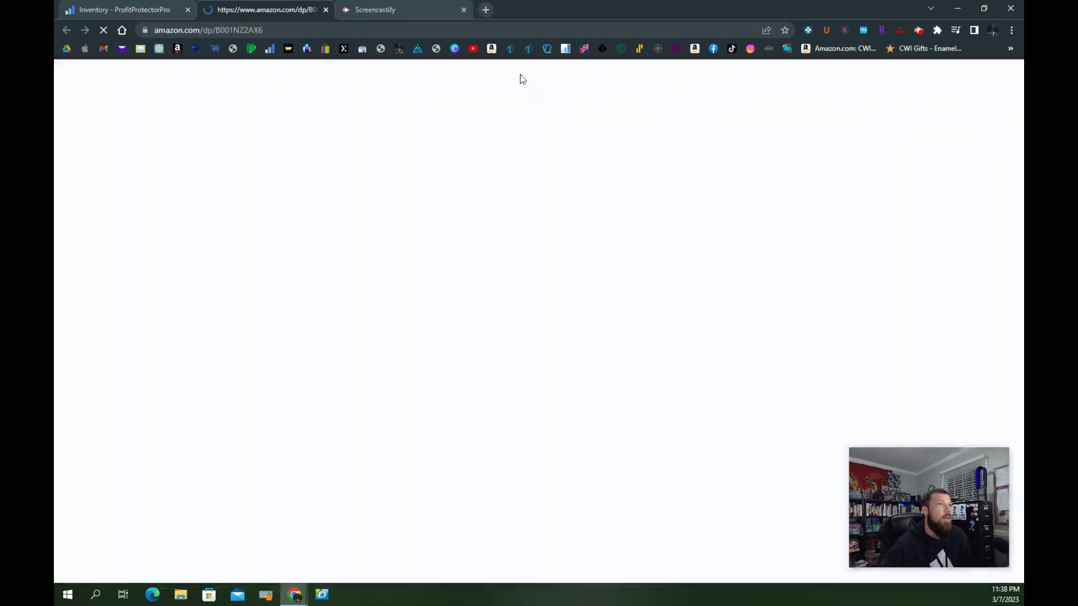
click(326, 9)
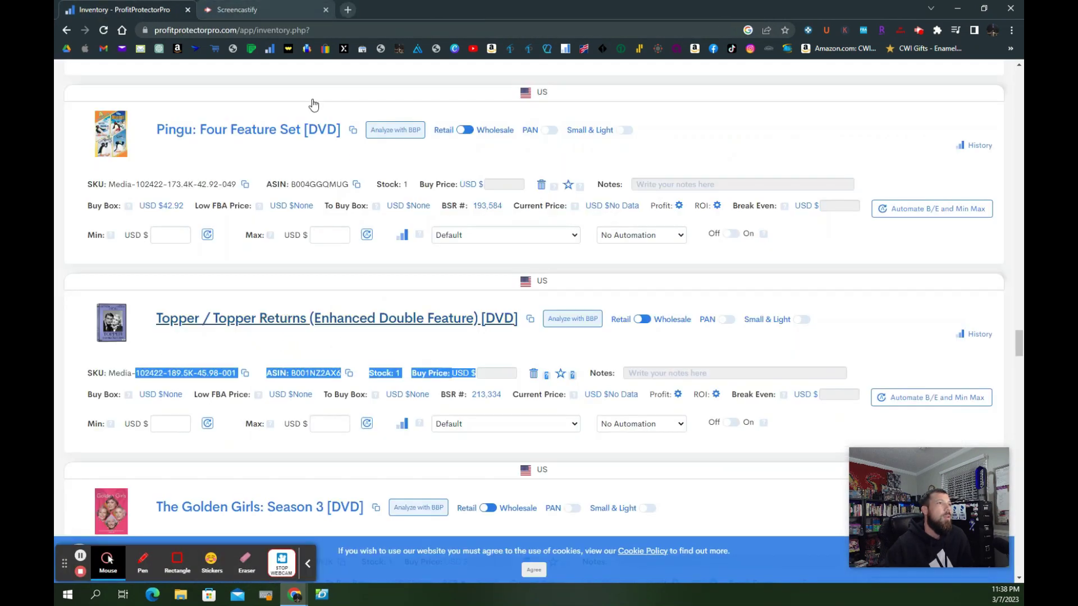
click(303, 326)
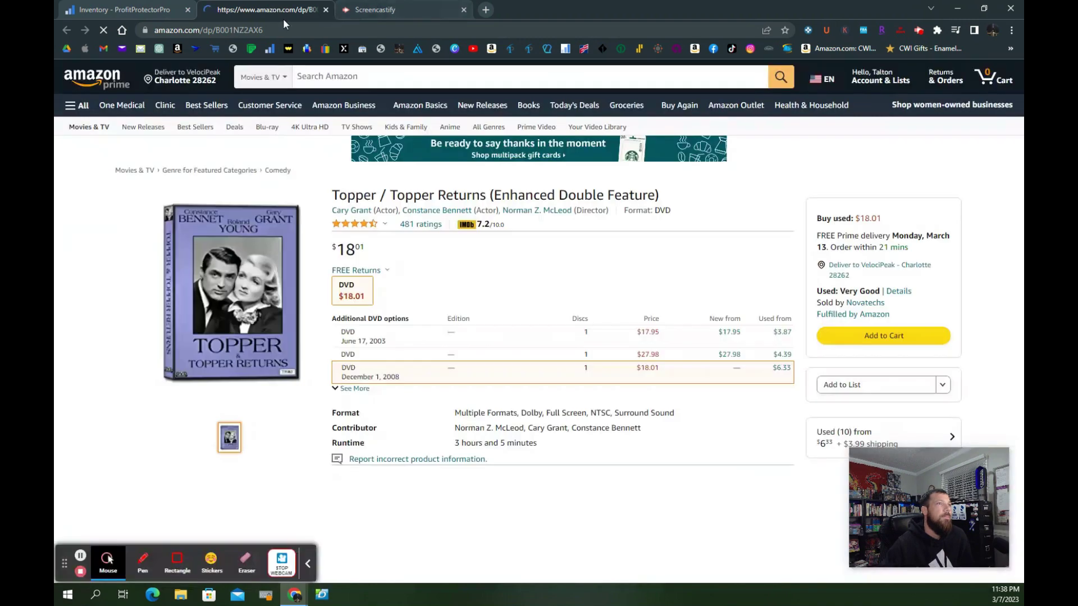
Step: Compare the Topper / Topper Returns inventory entry with the pricing on its Amazon product page
click(122, 15)
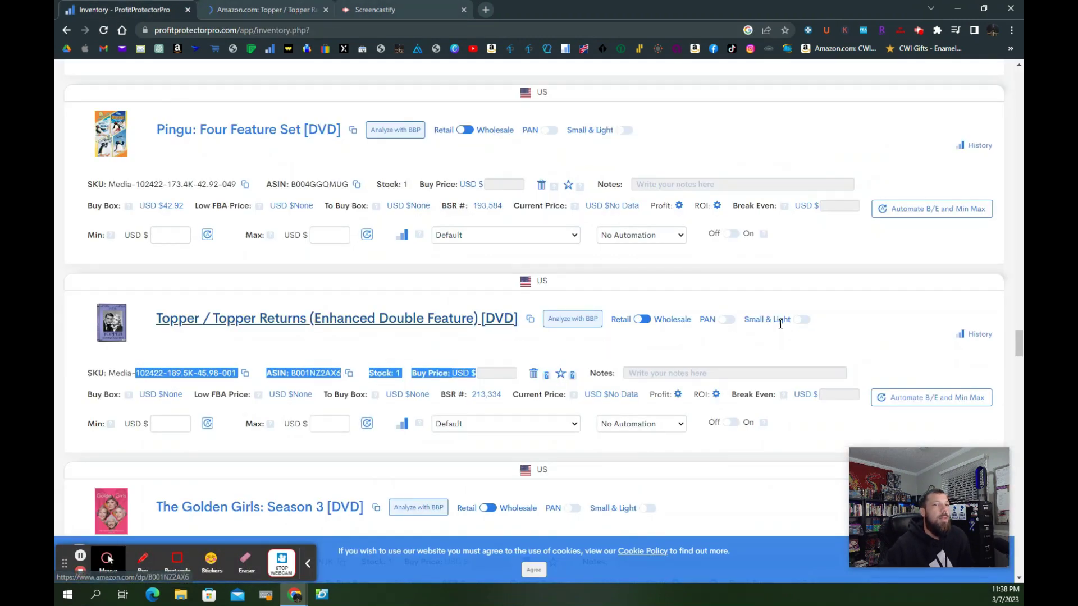
click(904, 344)
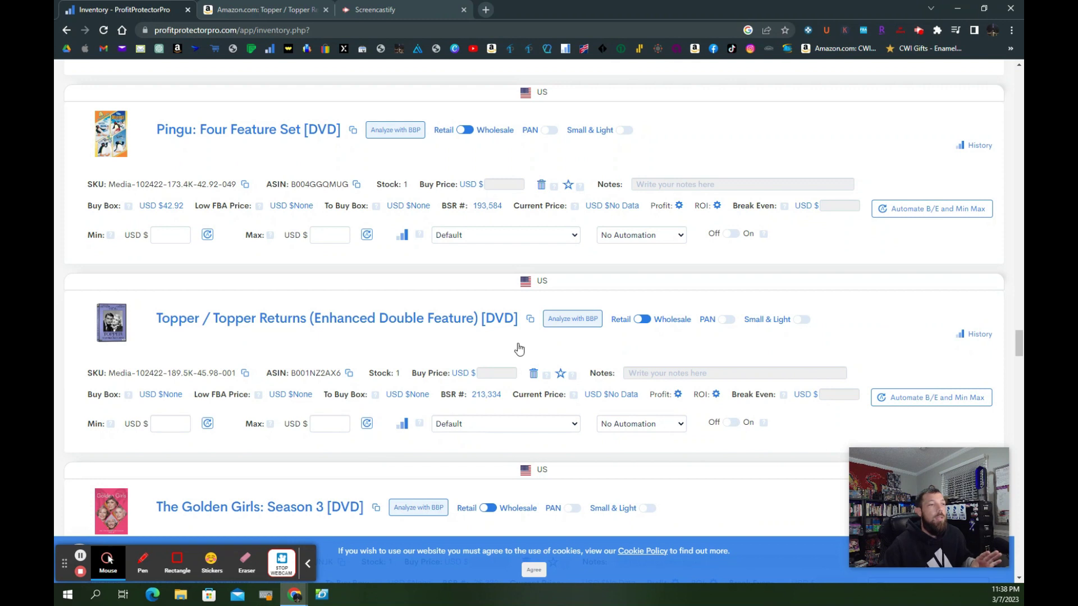
scroll(449, 315, down, 1)
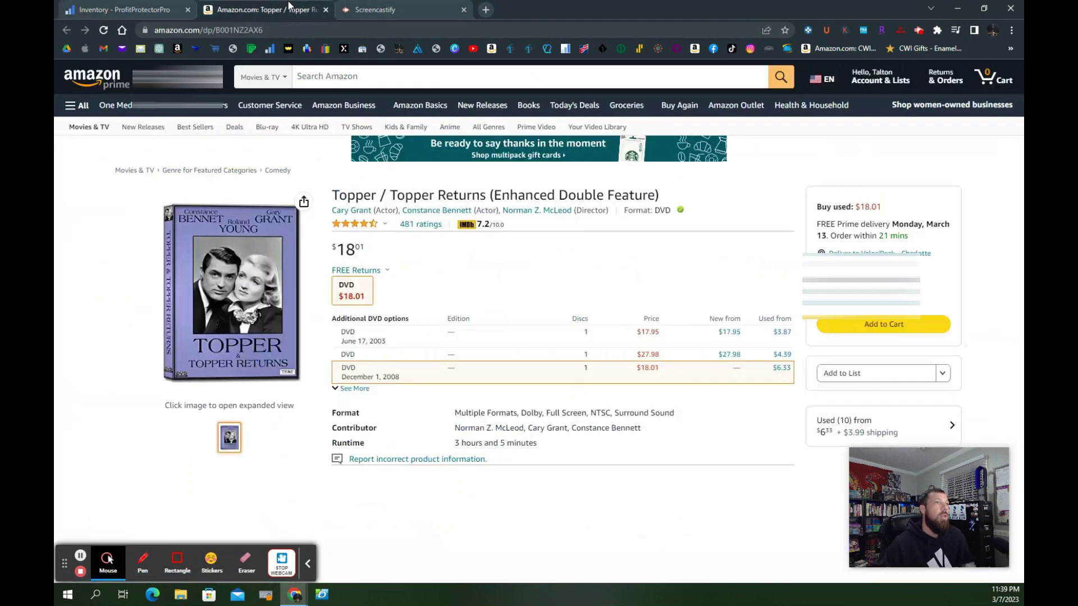
click(276, 260)
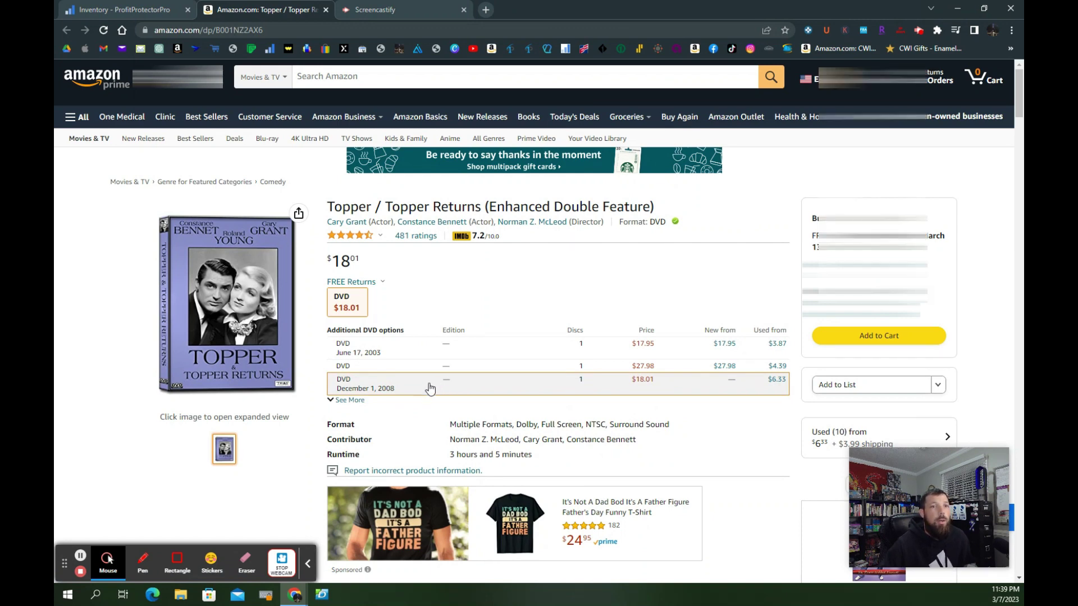
Step: Examine the price history chart on the Topper / Topper Returns Amazon page, extending its range to one year
scroll(523, 434, down, 3)
scroll(520, 430, down, 6)
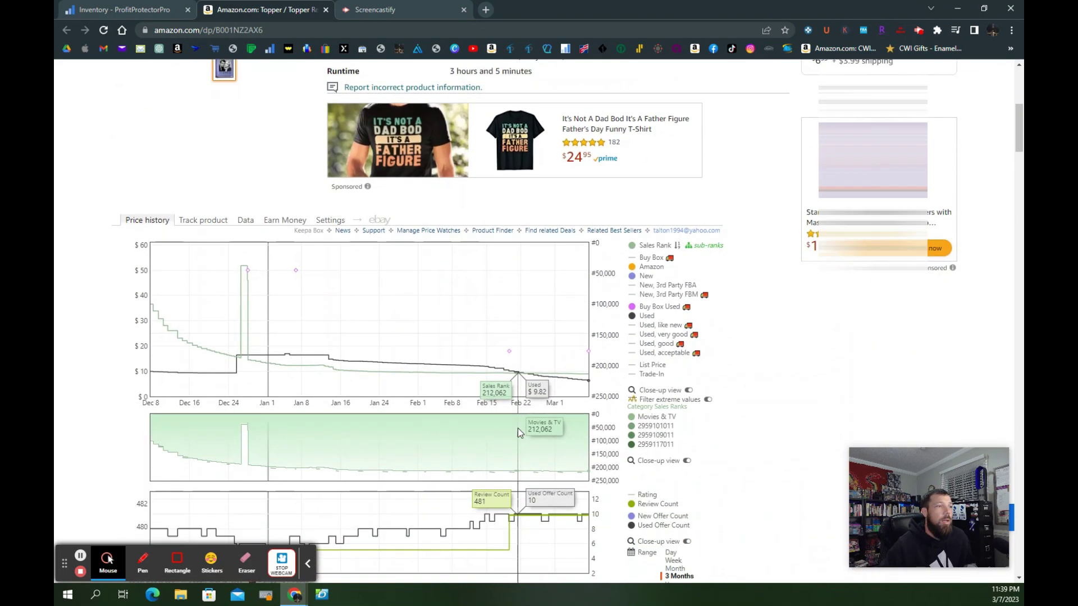
scroll(511, 434, up, 2)
scroll(506, 445, down, 2)
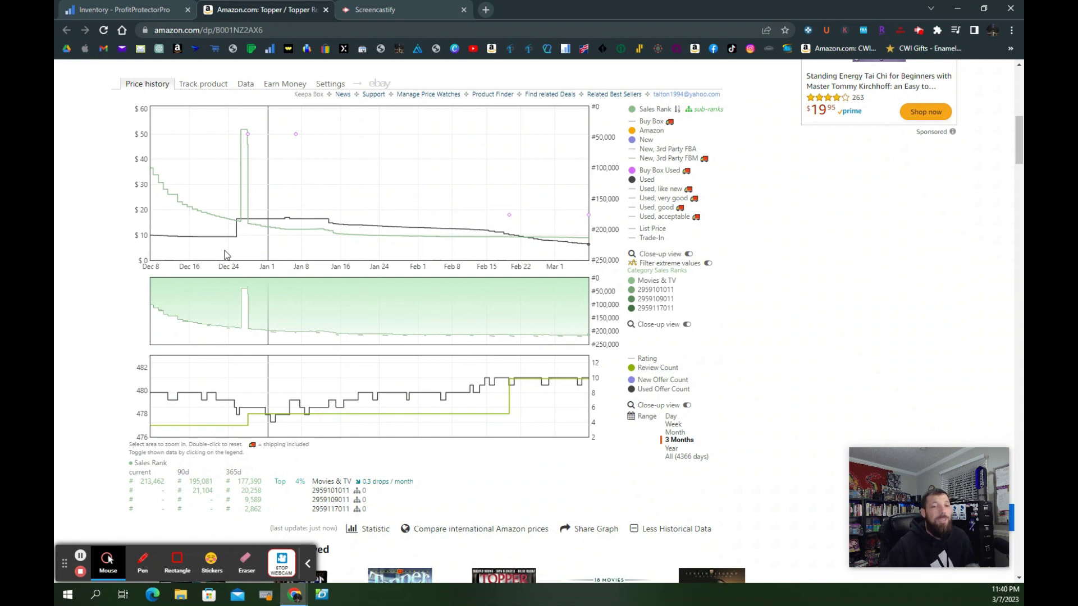
click(676, 449)
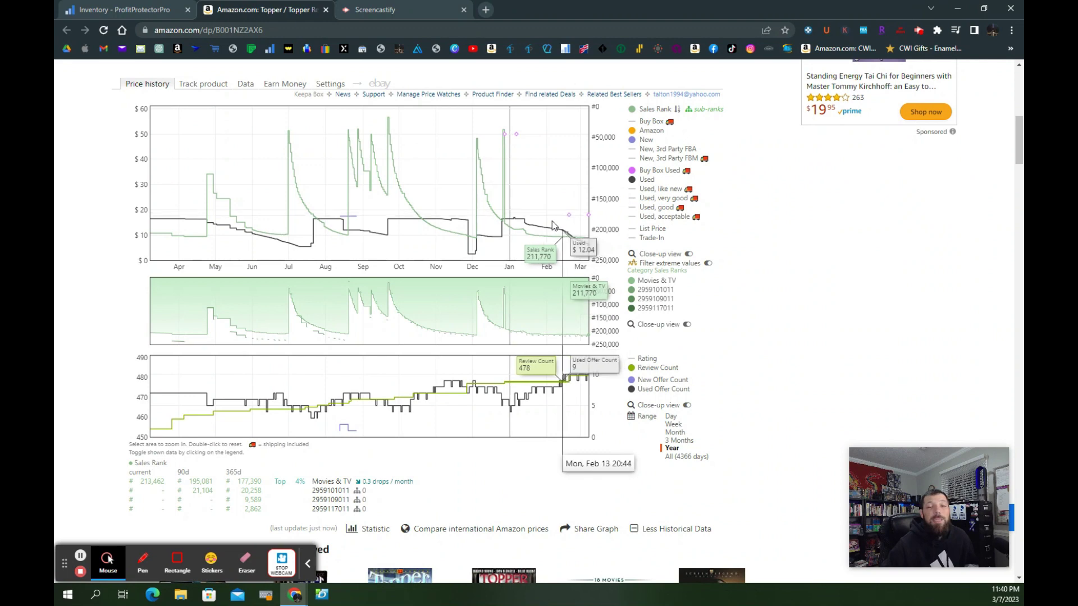
Step: Return to the inventory and save a maximum price of 18.99 and a minimum of 12.00 for the Topper / Topper Returns DVD
click(151, 12)
scroll(223, 385, down, 1)
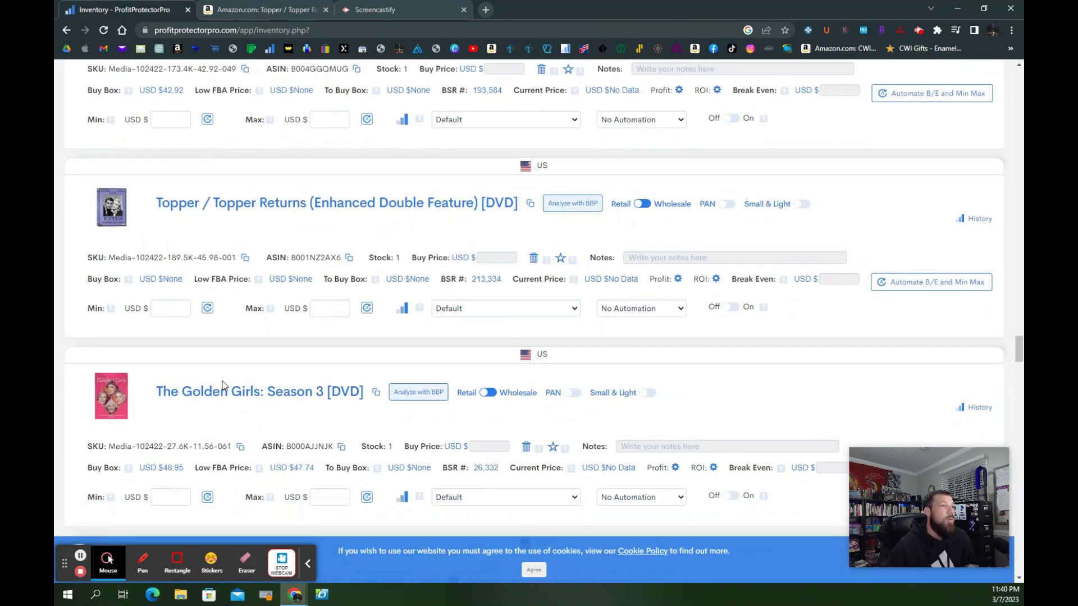
click(330, 307)
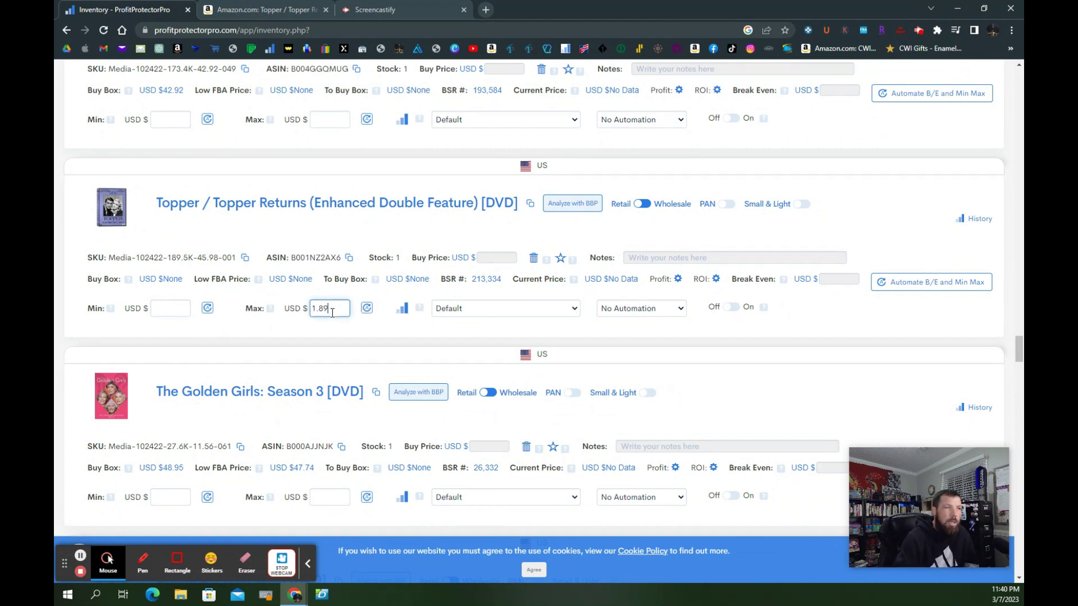
click(157, 303)
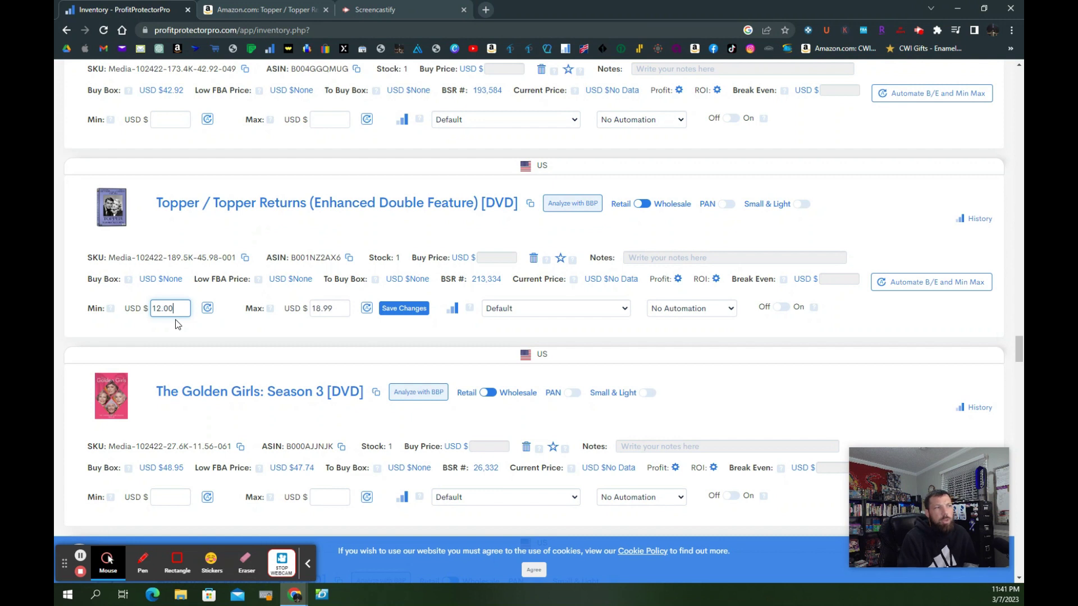
click(200, 326)
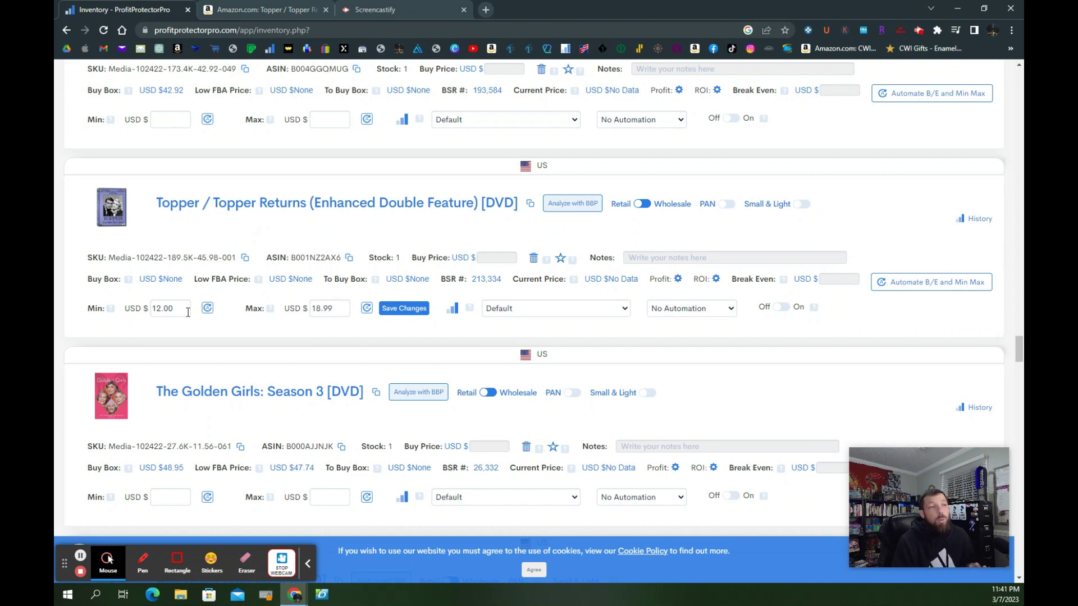
click(406, 310)
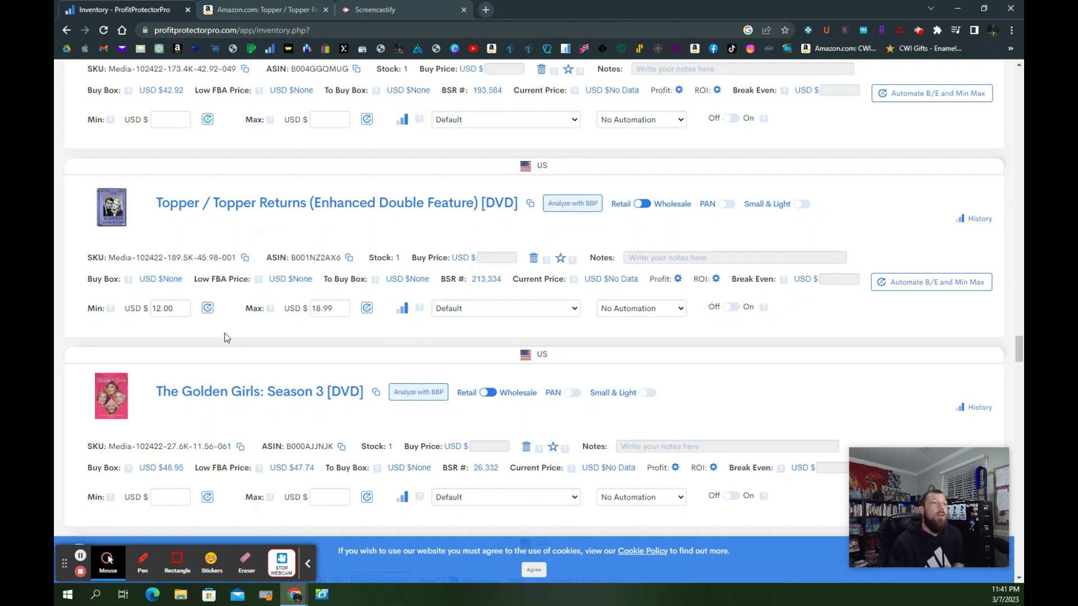
Step: Review the available repricing strategies and assign the Used Goods/Books Algorithmic Strategy to the Topper / Topper Returns listing
click(546, 315)
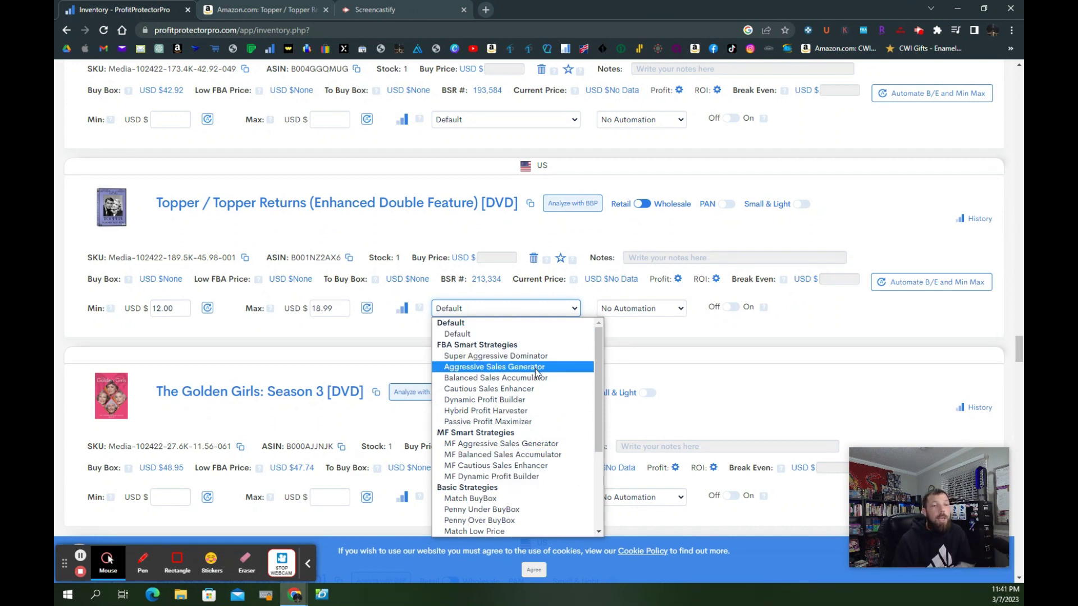
scroll(517, 346, down, 3)
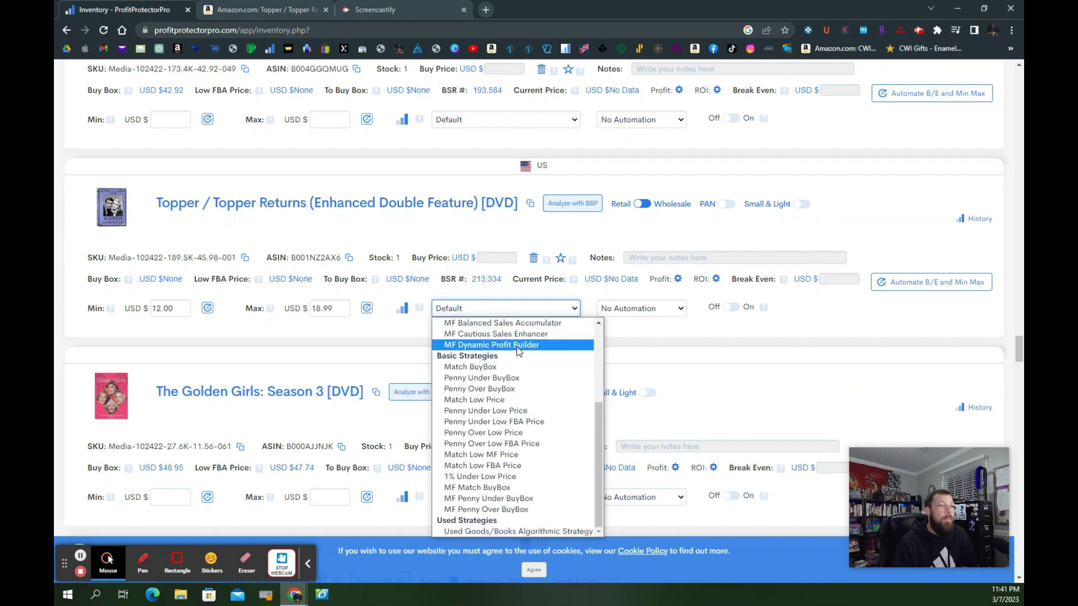
scroll(517, 346, up, 2)
scroll(539, 382, up, 2)
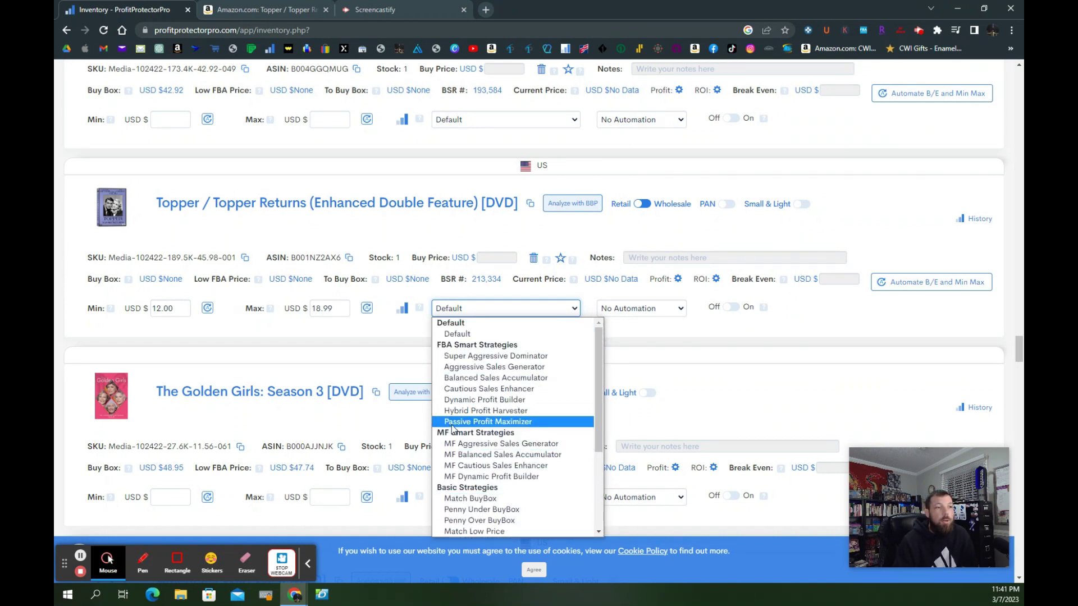
scroll(484, 381, down, 1)
scroll(484, 380, down, 2)
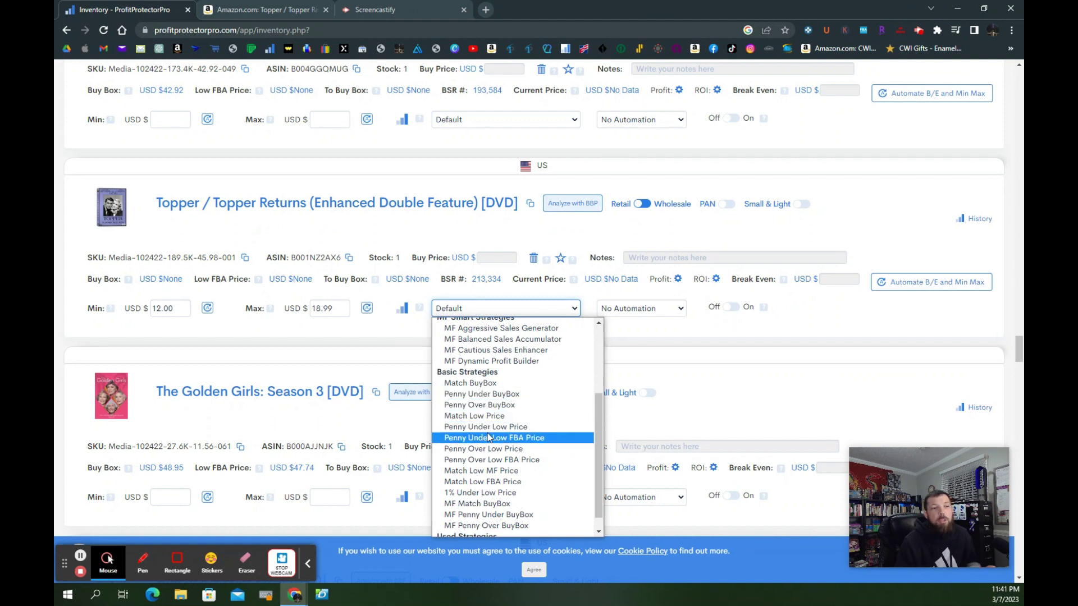
scroll(474, 478, down, 1)
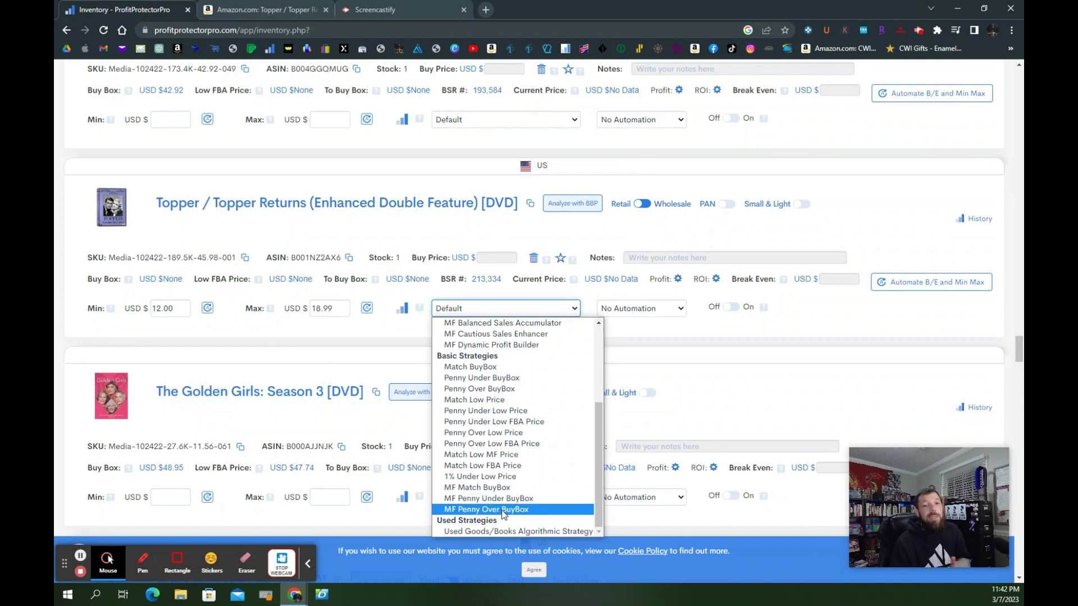
click(511, 531)
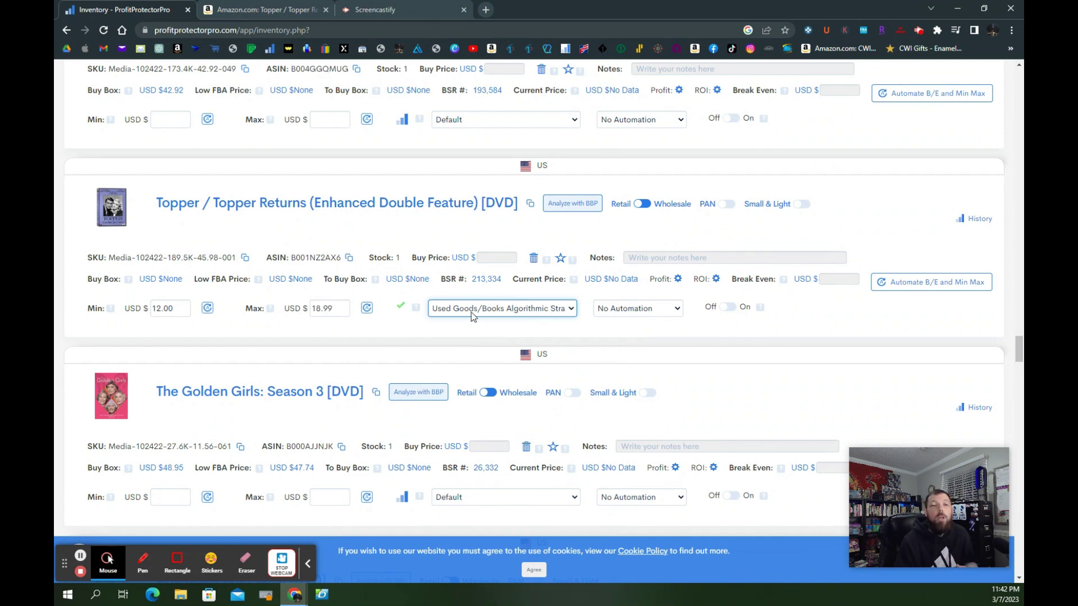
Step: Save the Topper / Topper Returns price limits again and switch repricing on for that listing
double_click(171, 310)
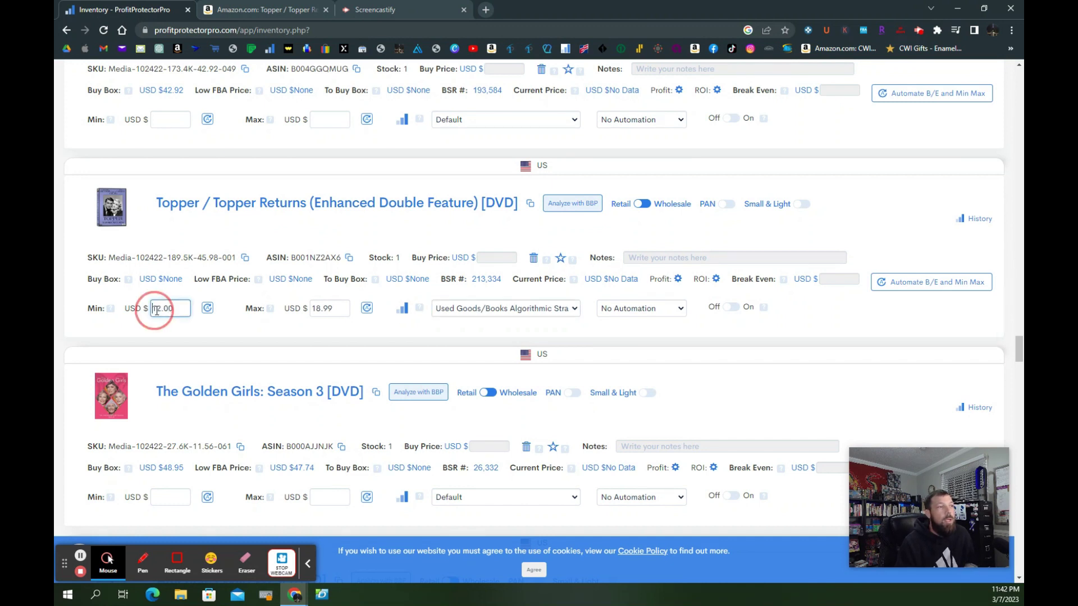
click(343, 331)
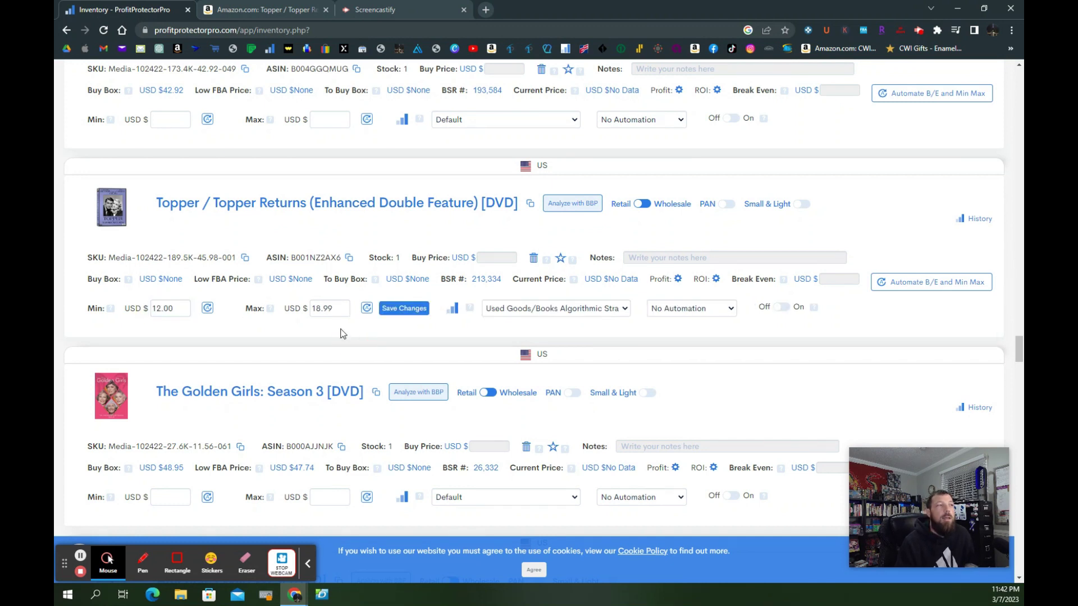
click(412, 310)
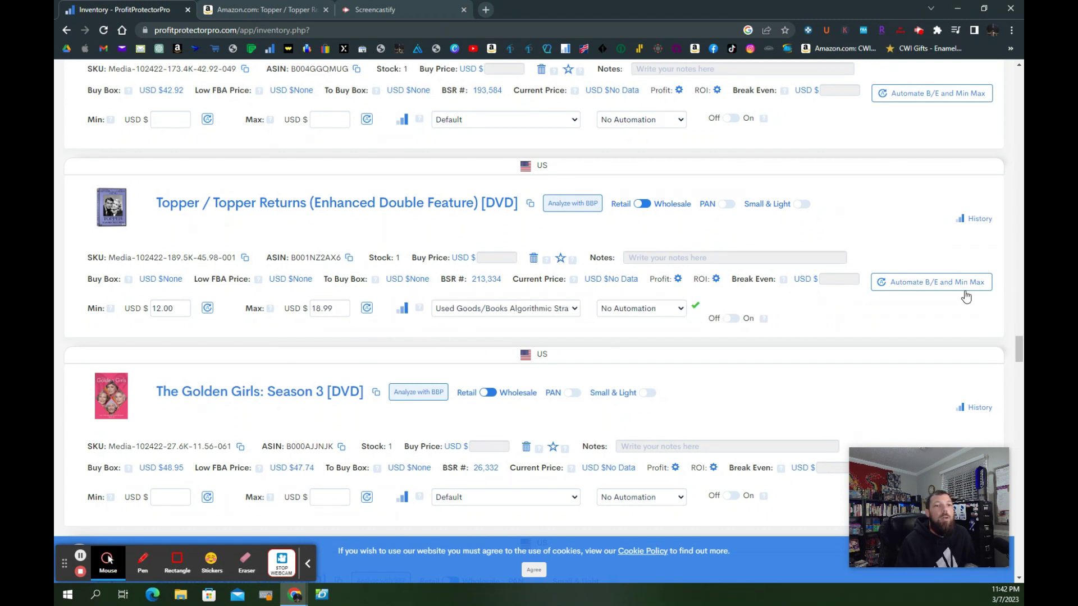
click(729, 318)
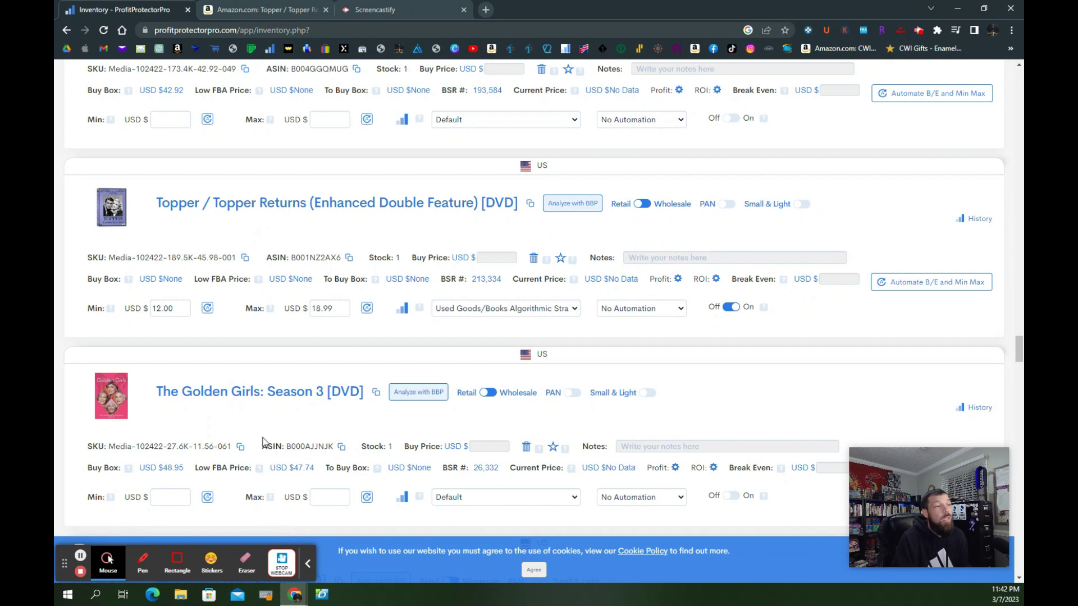
Step: Find The Irishman (The Criterion Collection) DVD further down the inventory and open its Amazon product page
scroll(295, 364, down, 2)
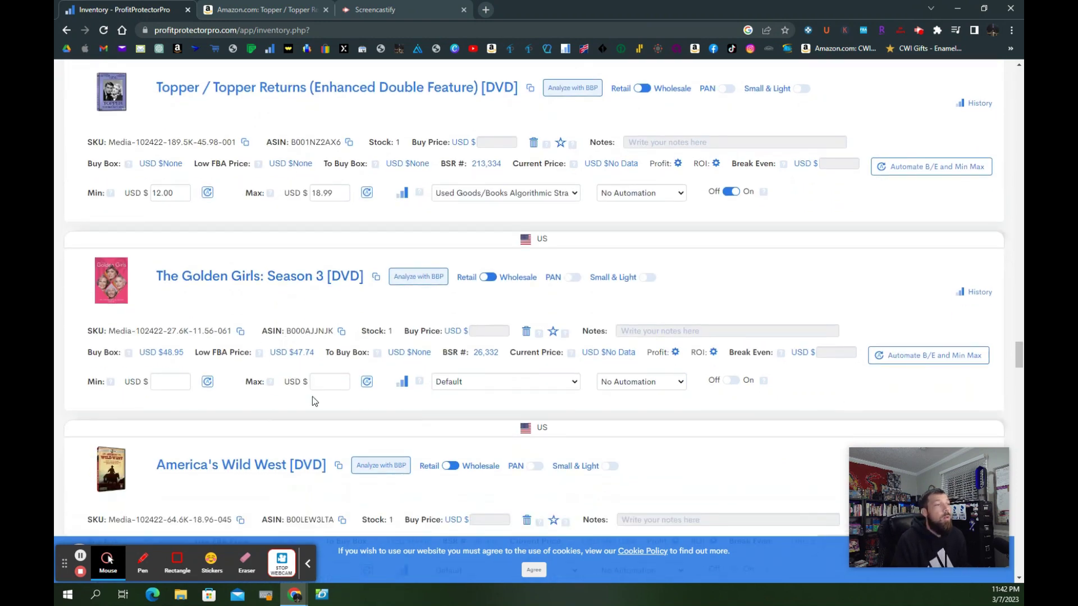
scroll(303, 387, down, 10)
scroll(298, 385, down, 3)
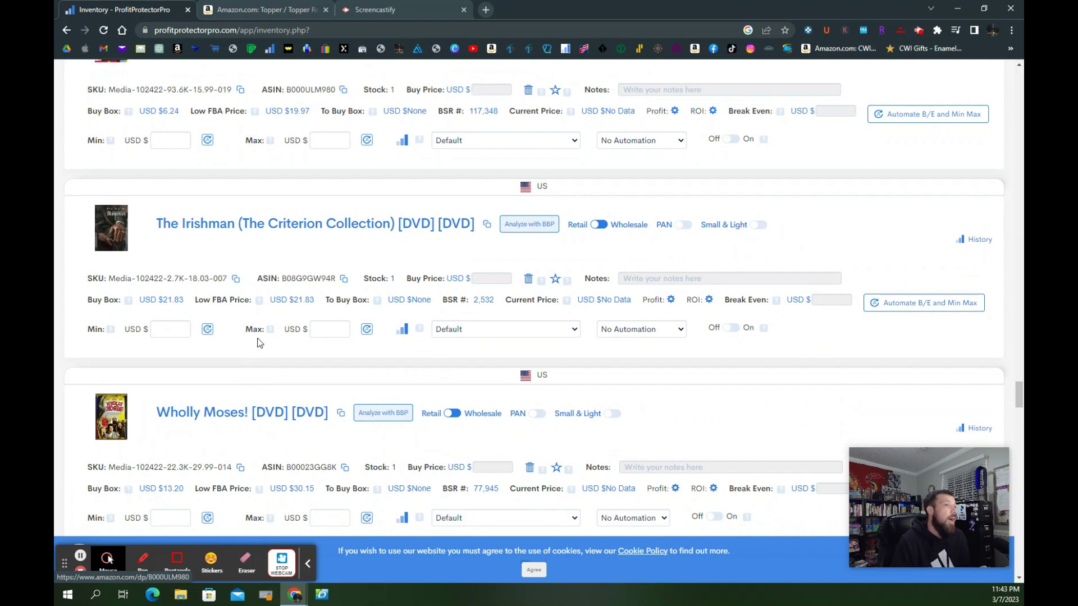
scroll(260, 343, down, 1)
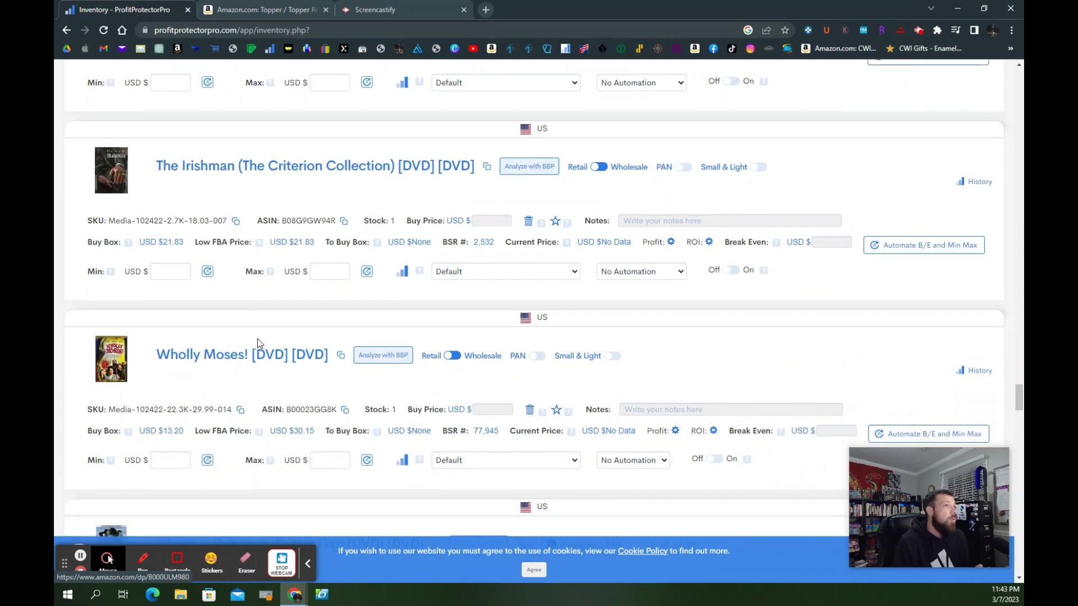
click(325, 168)
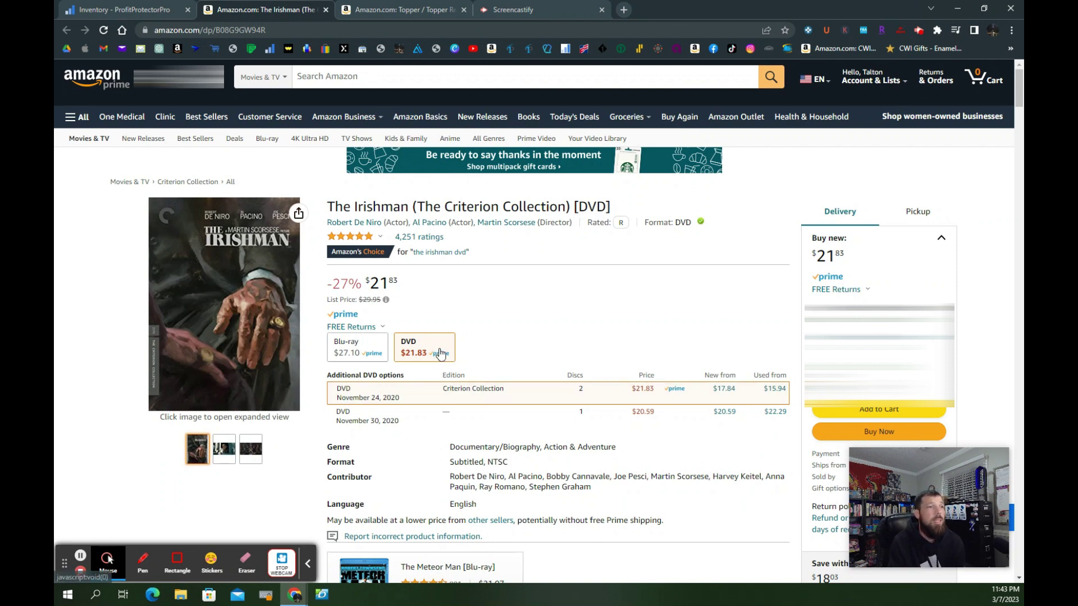
Step: Examine the used Buy Box prices in The Irishman's three-month price history chart
scroll(442, 335, down, 10)
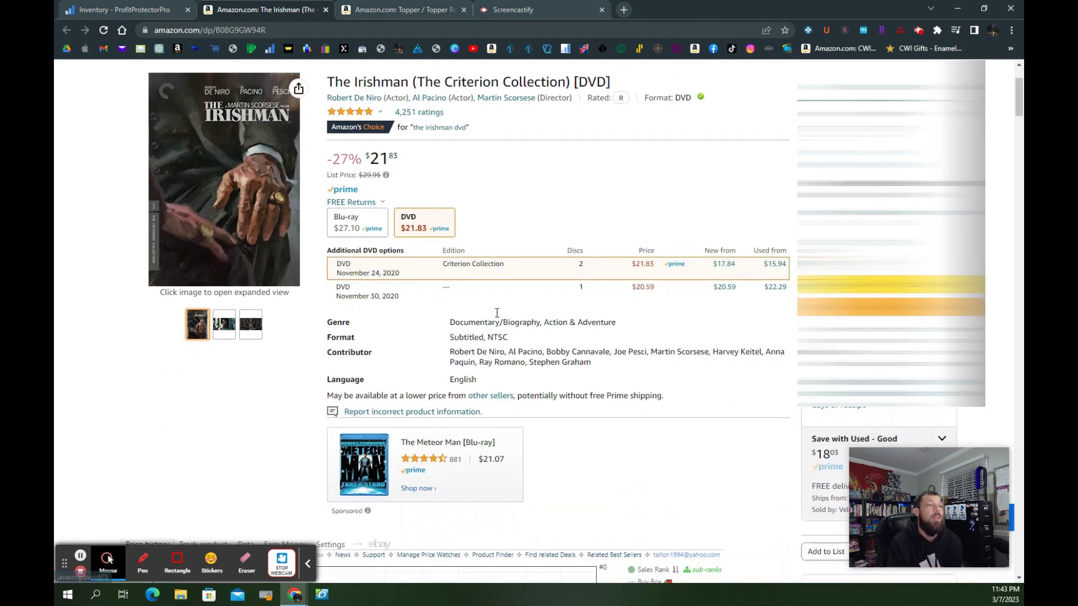
scroll(530, 332, down, 1)
scroll(530, 332, up, 2)
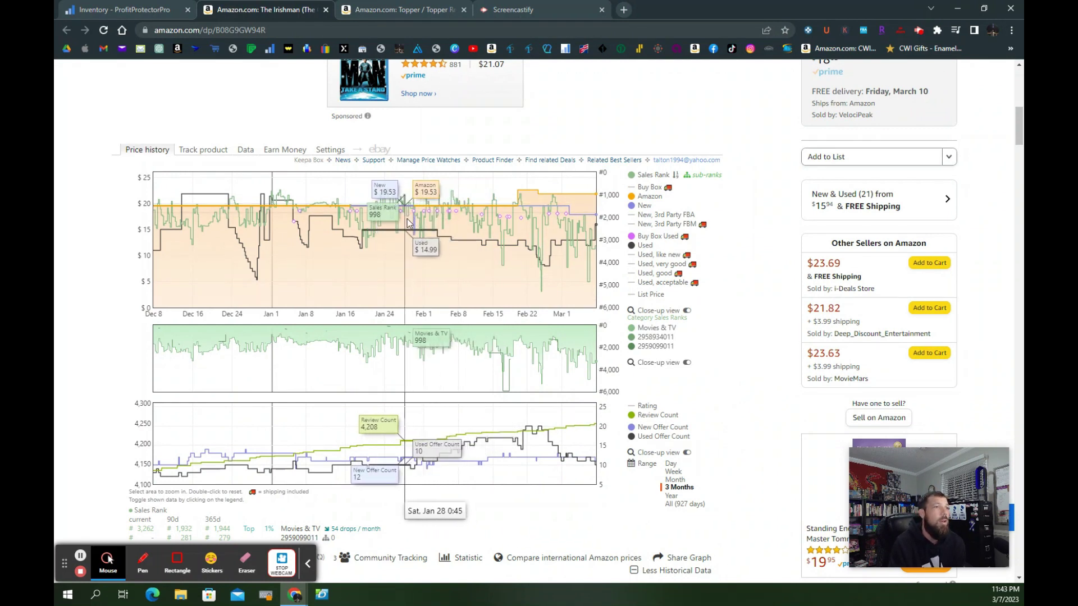
click(632, 242)
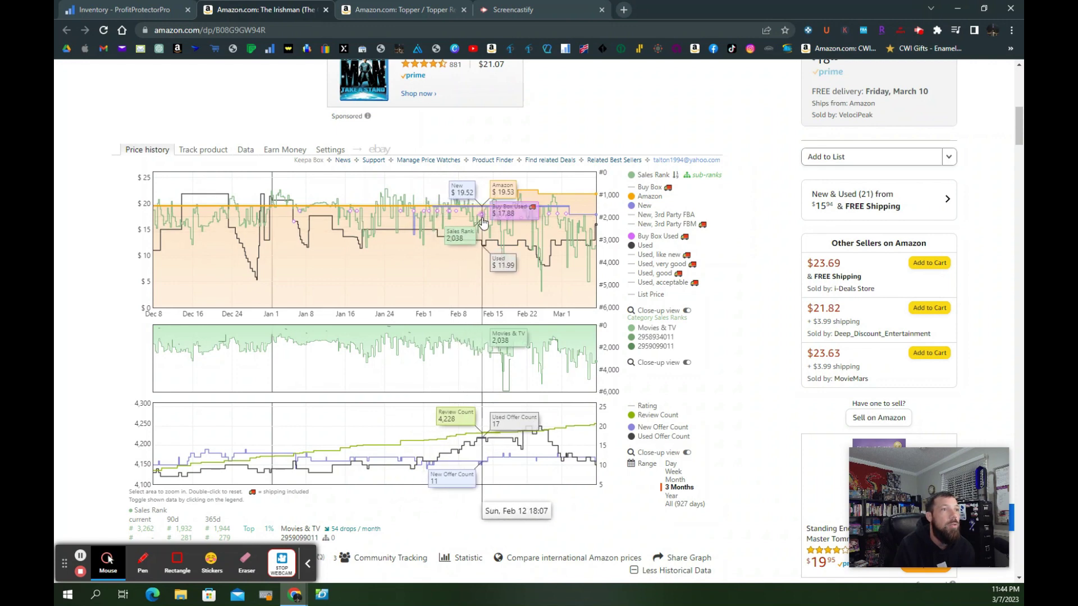
click(513, 220)
click(576, 252)
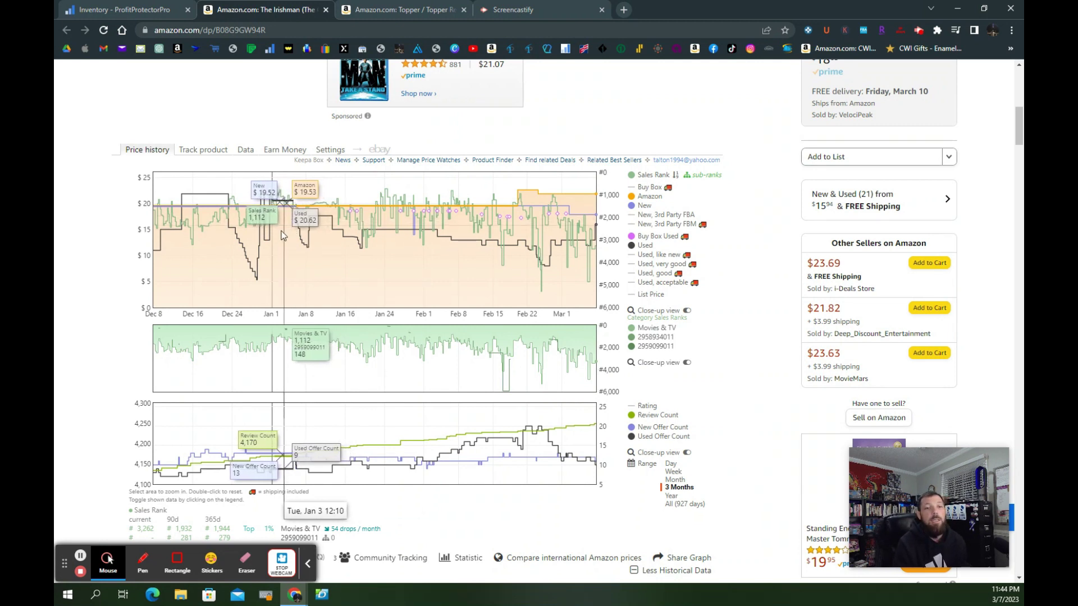
Step: Return to the inventory and set the maximum price of The Irishman DVD to 18.55
click(113, 10)
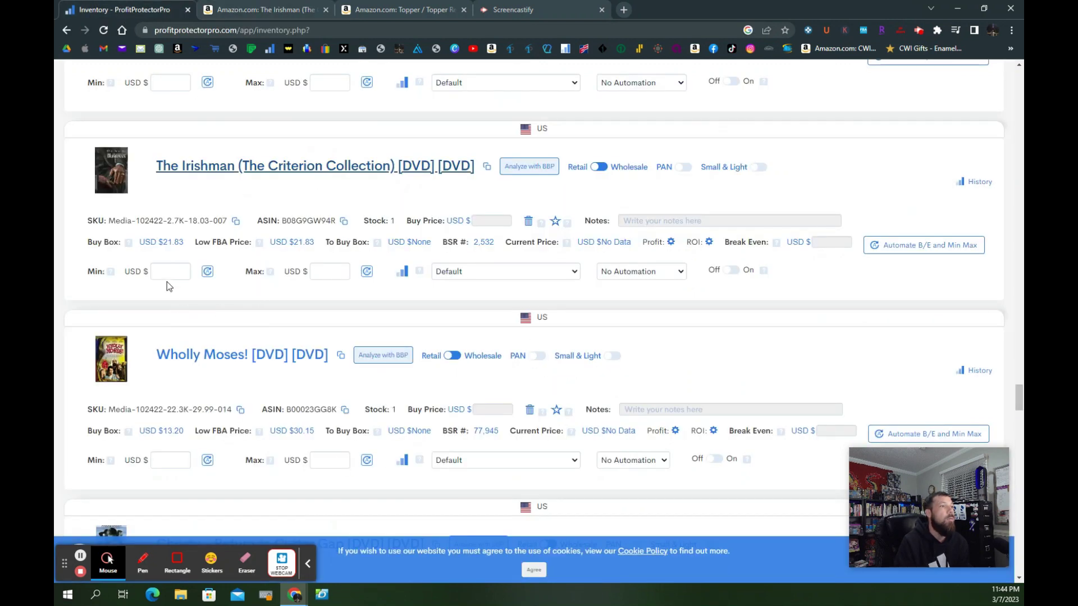
click(332, 270)
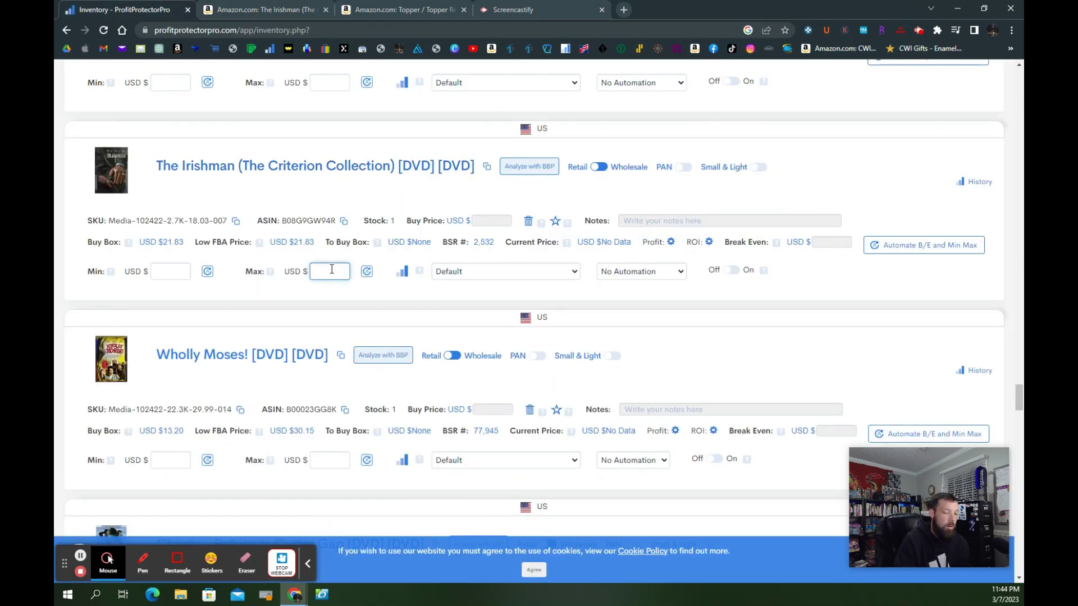
text(18.55)
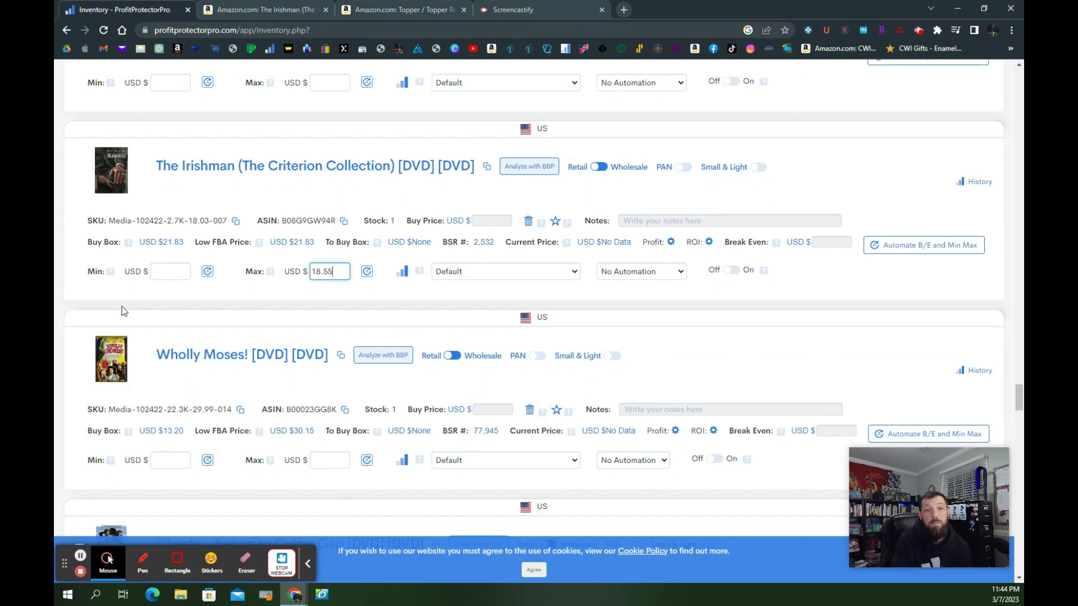
Step: Recheck The Irishman's used Buy Box history on Amazon and set the listing's minimum price to 16.53
click(176, 278)
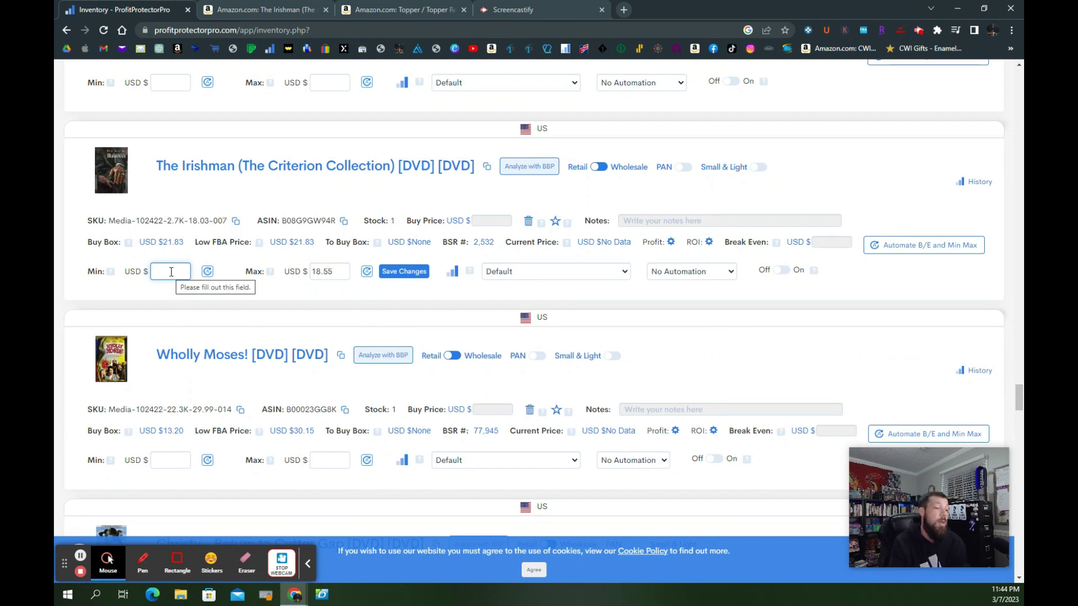
click(269, 9)
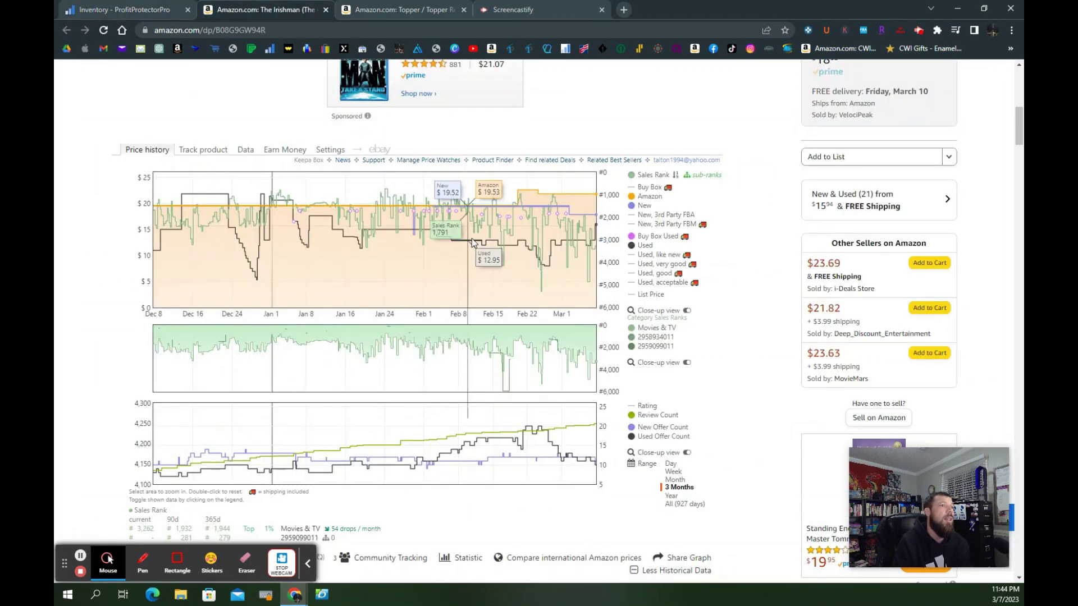
mouse_move(632, 238)
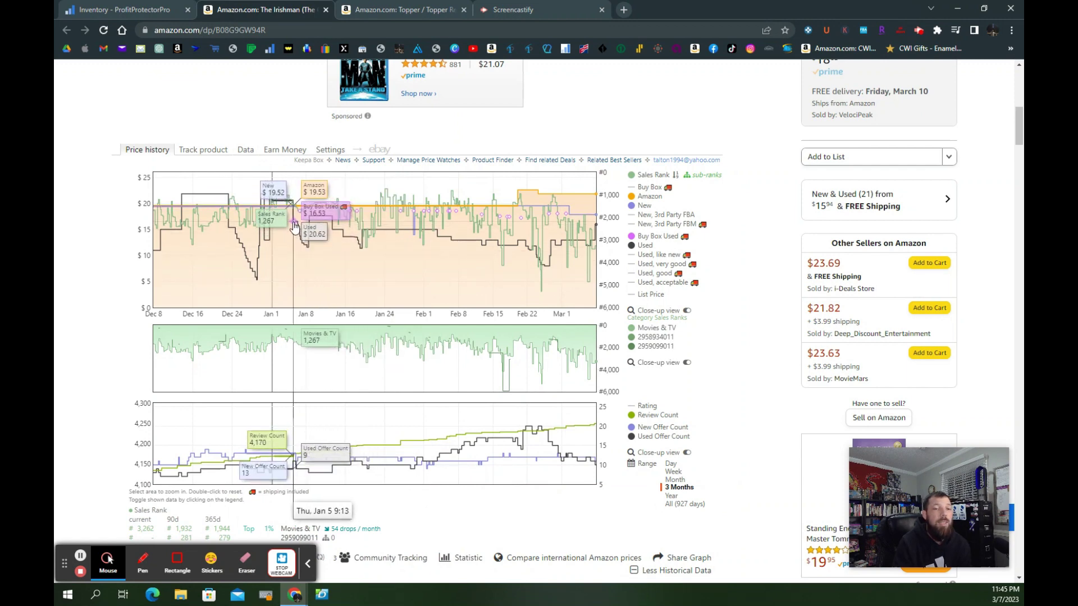
click(88, 7)
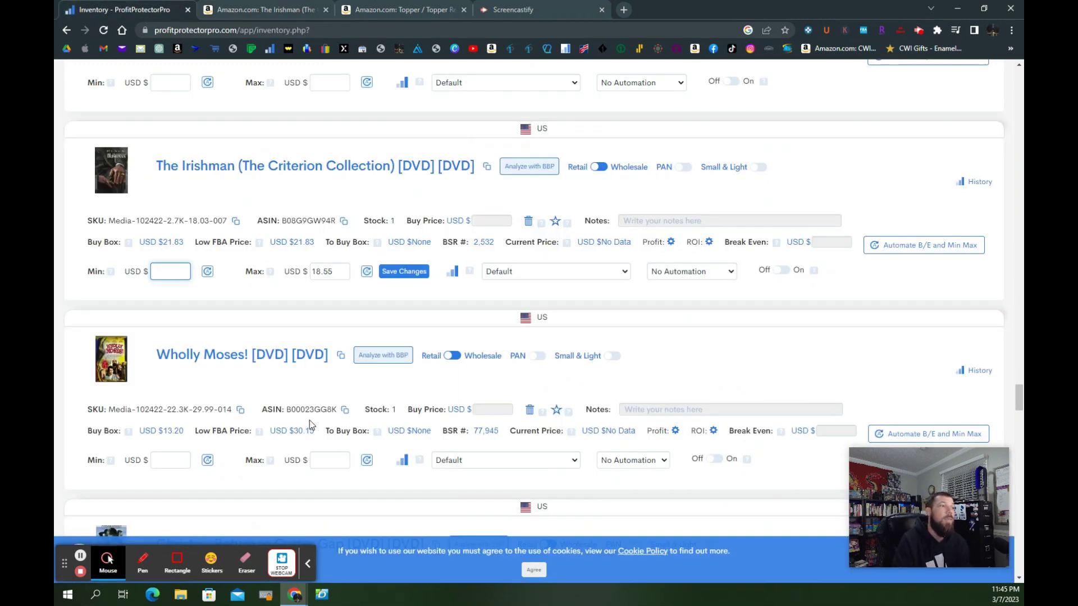
text(1)
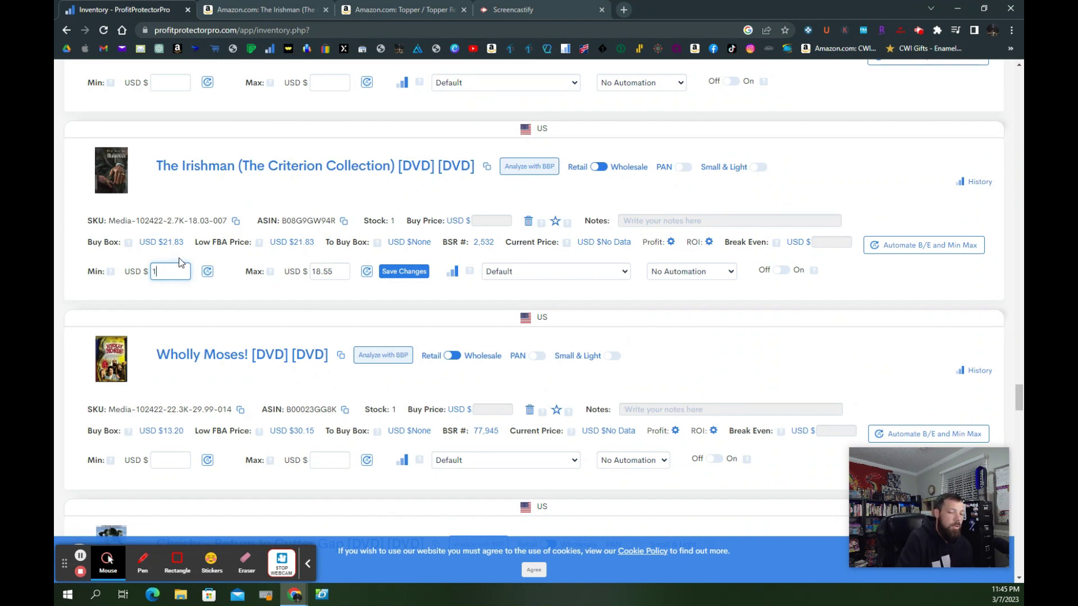
text(.65)
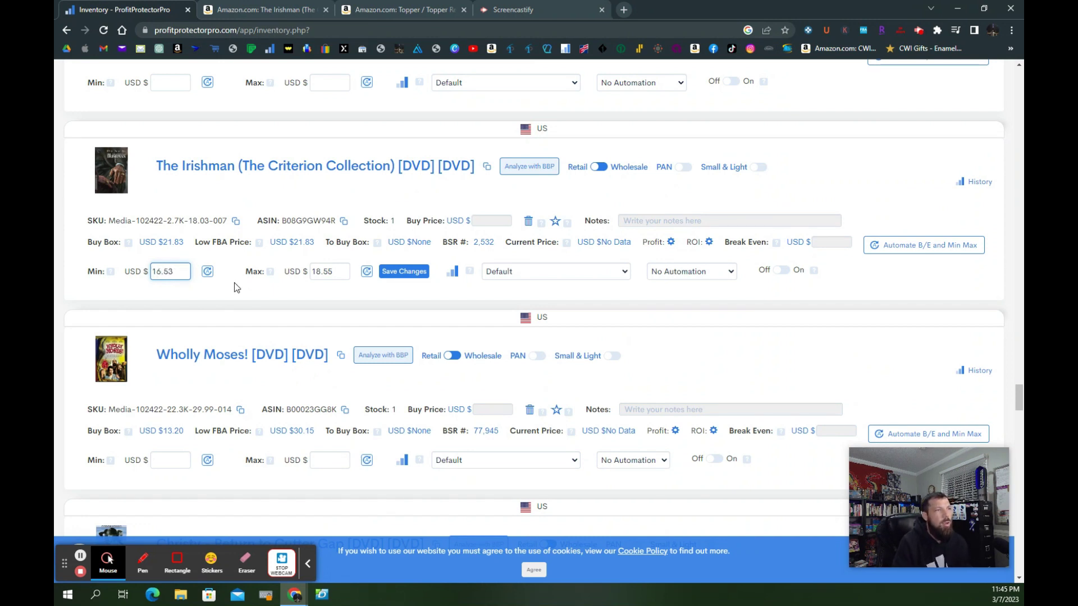
Step: Save the new minimum and maximum prices of The Irishman (The Criterion Collection) DVD listing
click(270, 294)
click(404, 272)
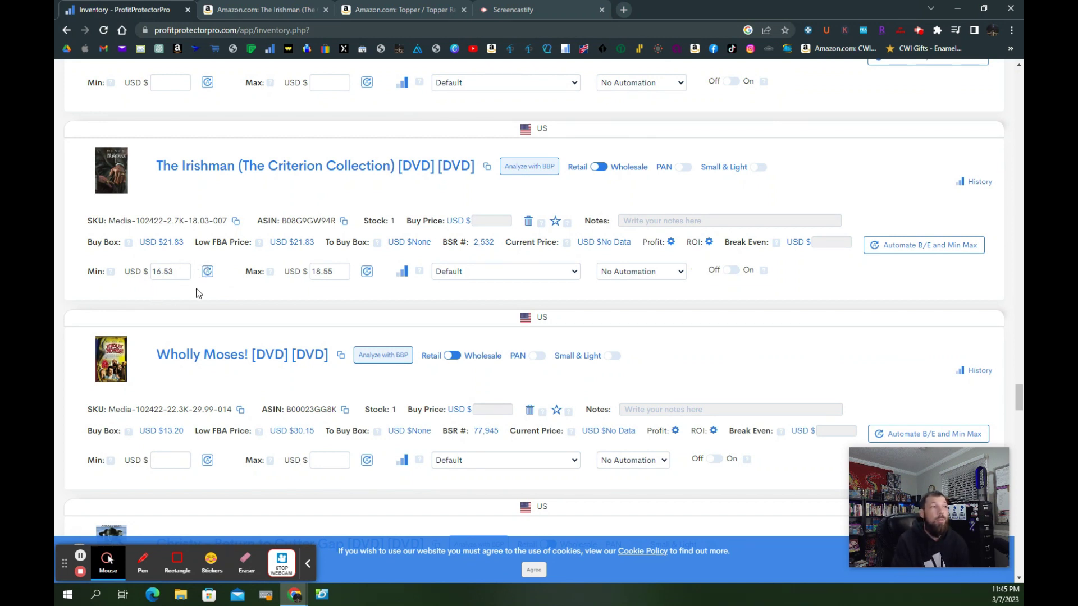
mouse_move(270, 276)
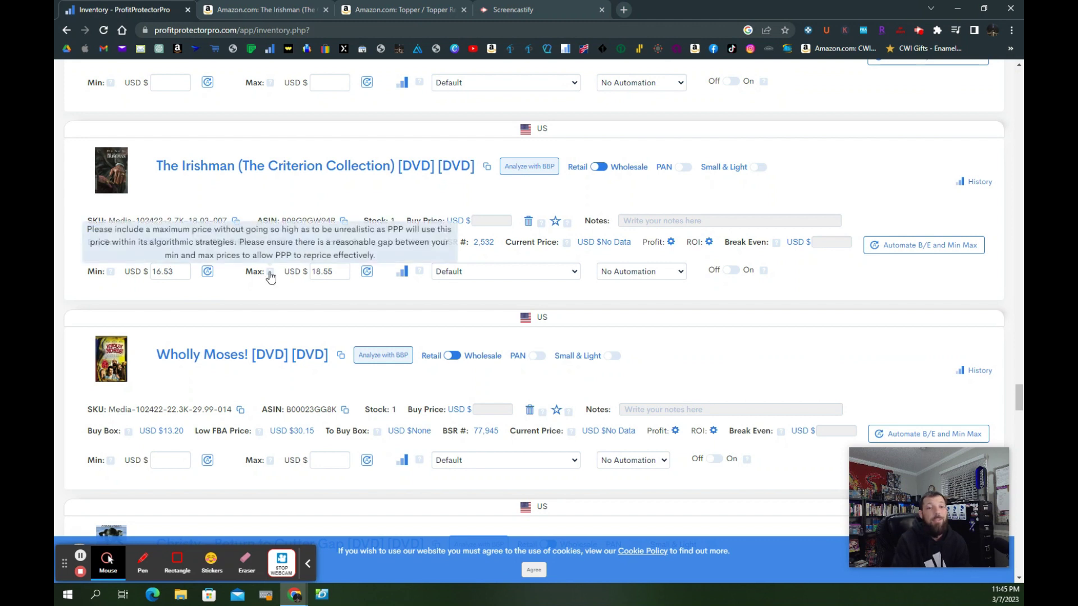
Step: Assign the Used Goods/Books Algorithmic Strategy to The Irishman DVD and switch the listing's repricing on
click(549, 276)
scroll(522, 362, down, 5)
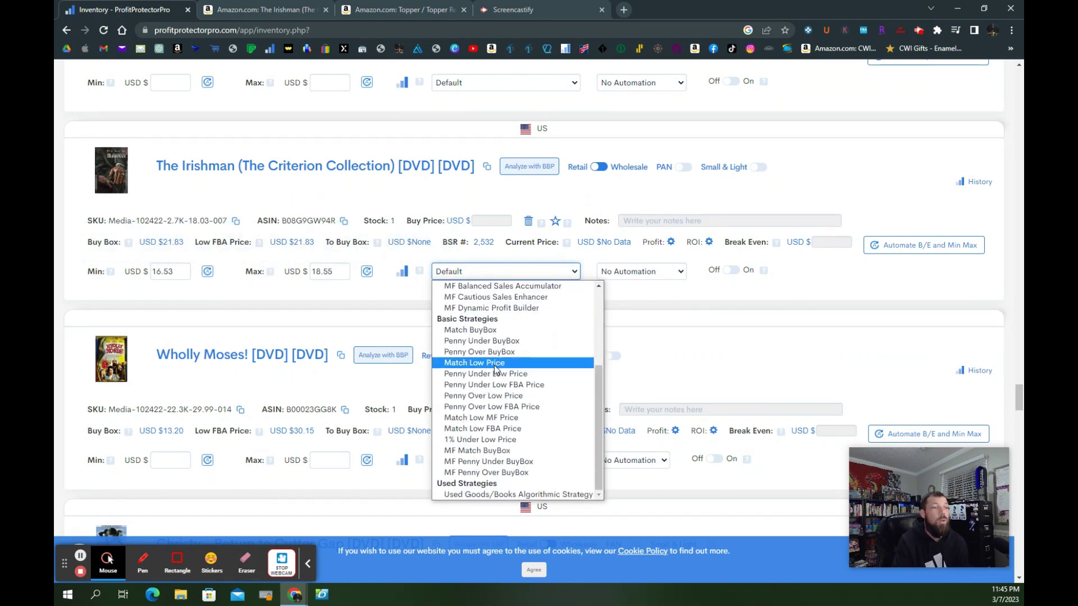
click(510, 495)
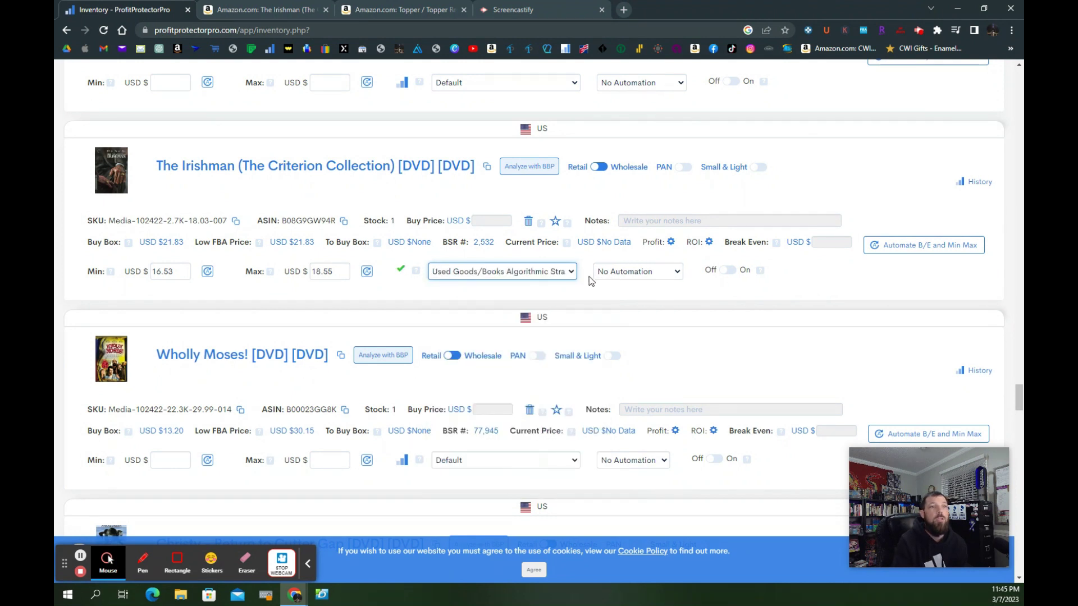
click(728, 270)
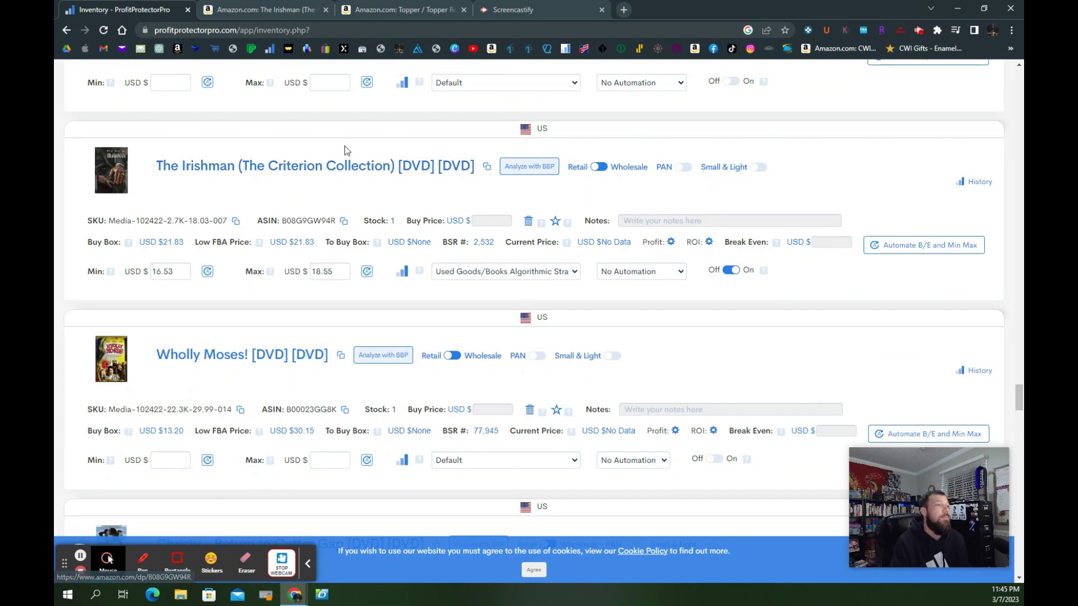
Step: Leave the inventory list and open the site's page explaining the repricing strategies
scroll(410, 294, up, 20)
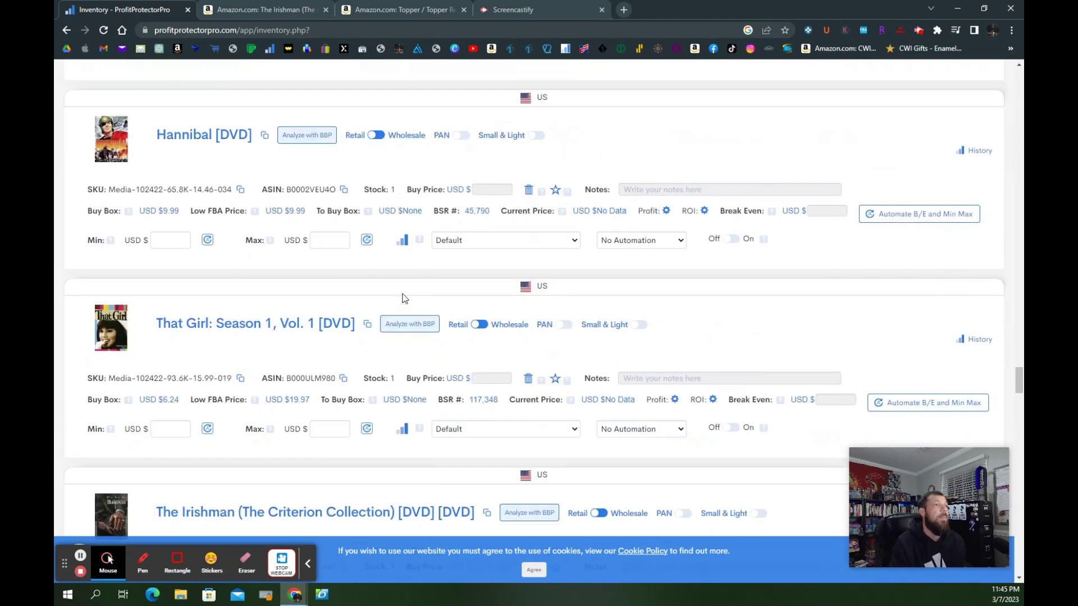
scroll(318, 303, up, 15)
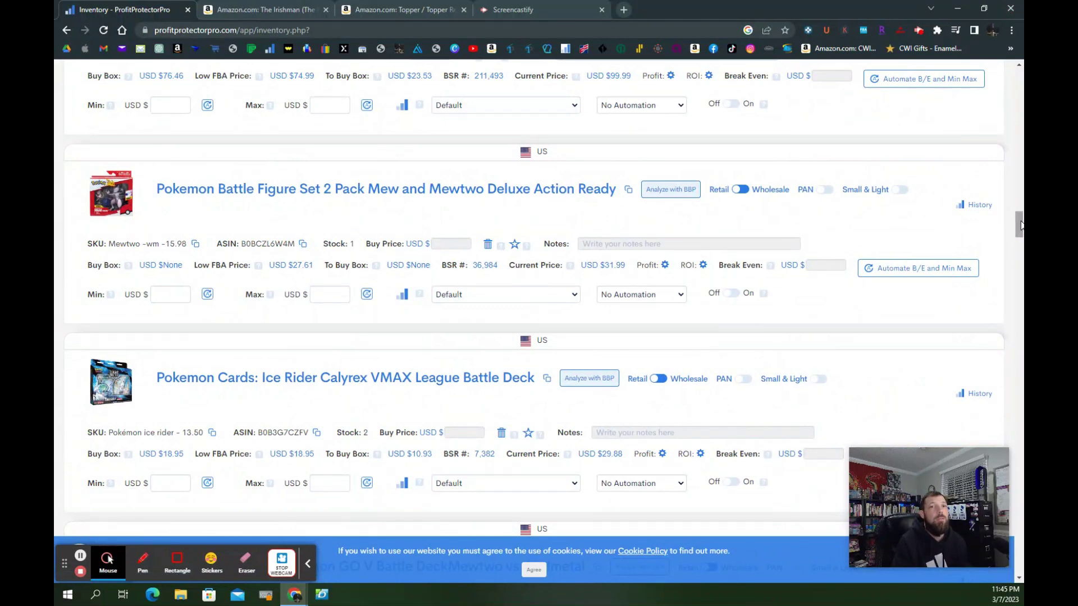
drag(1016, 223, 1016, 81)
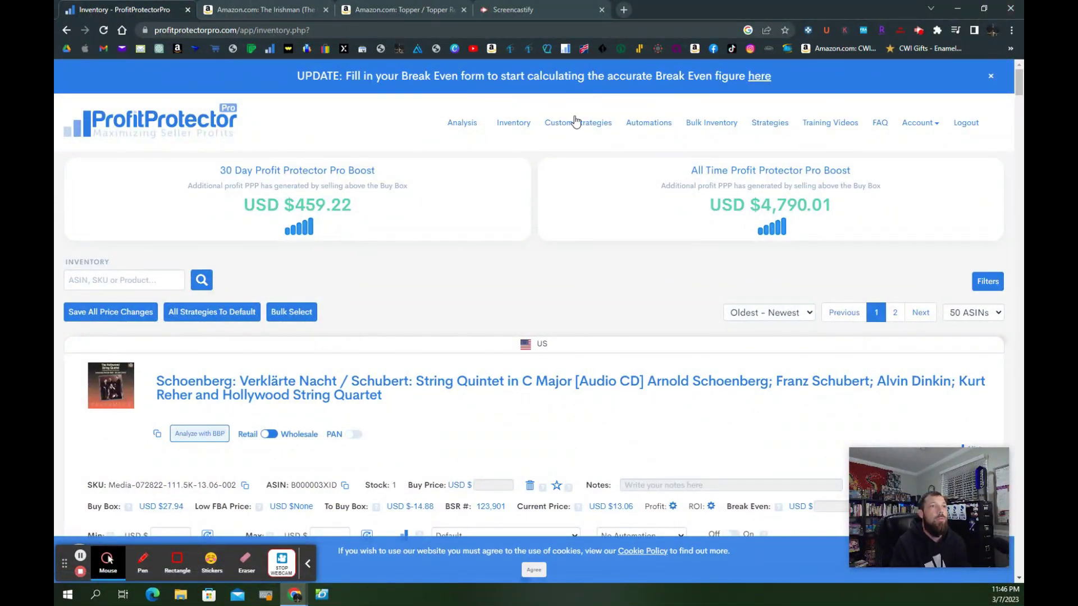
click(783, 123)
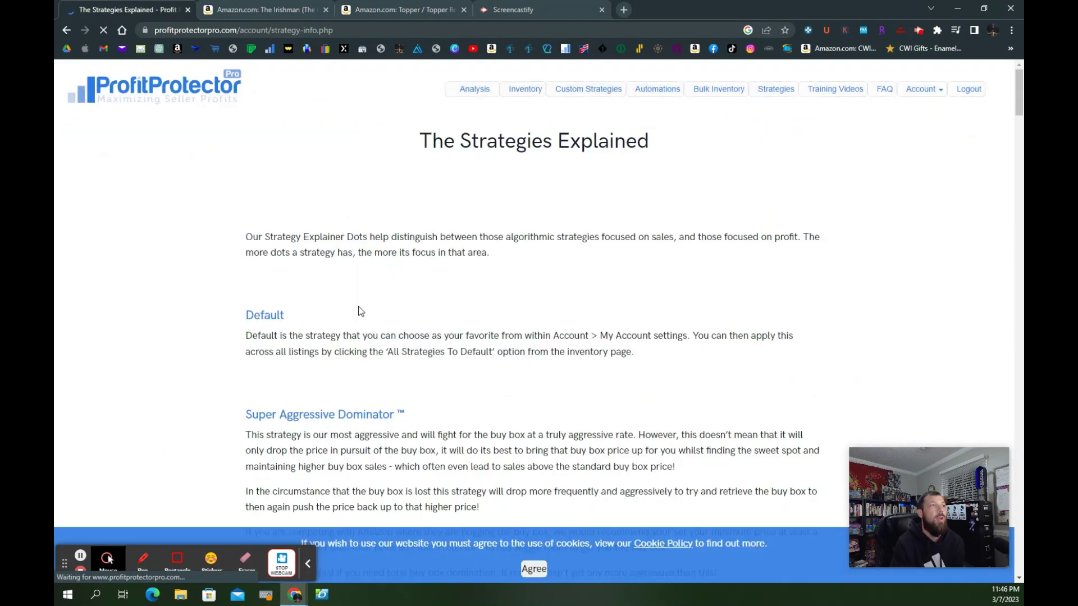
Step: Read the explanations of the Super Aggressive Dominator and Aggressive Sales Generator strategies, including their sales and profit ratings
scroll(343, 303, down, 2)
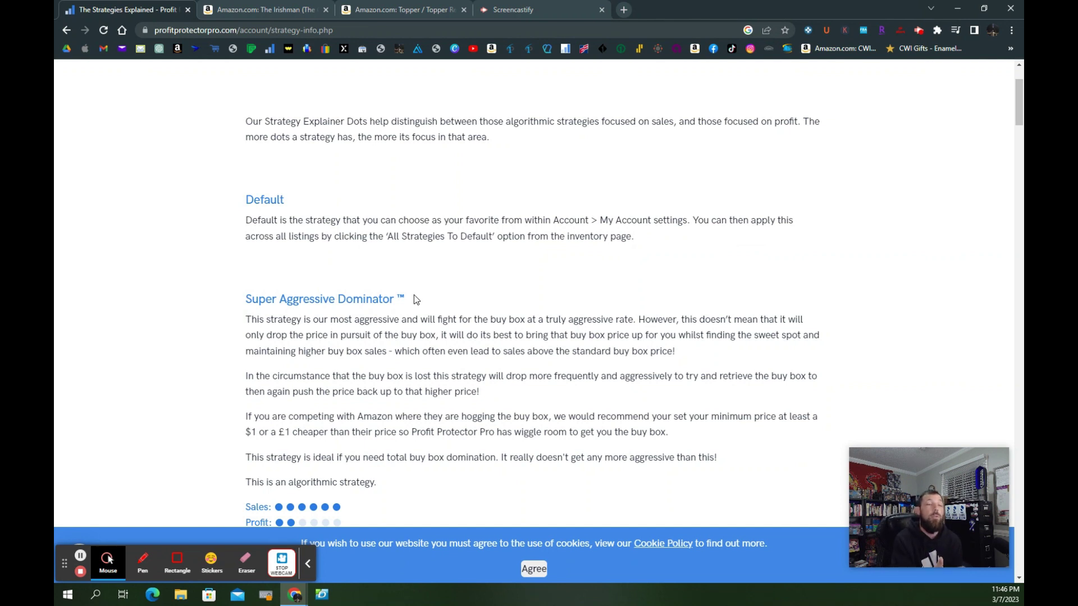
scroll(474, 221, down, 1)
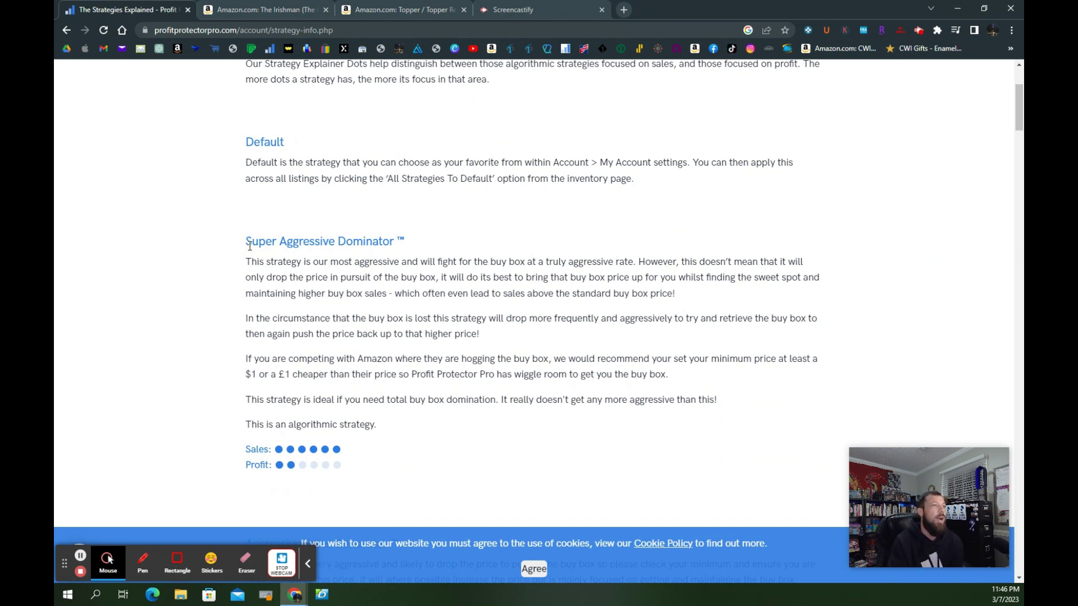
scroll(524, 311, down, 1)
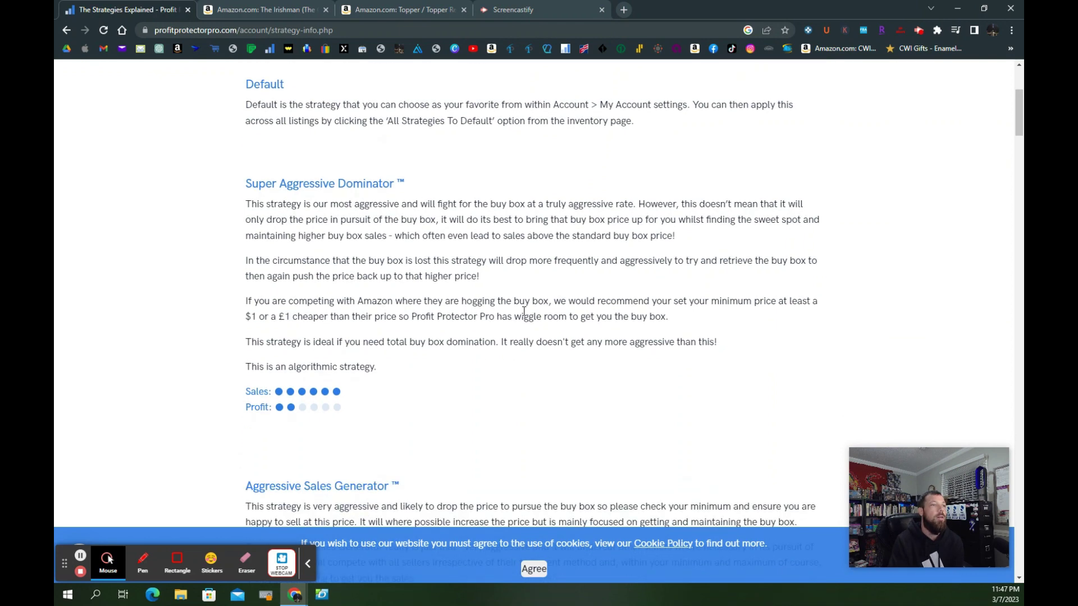
scroll(244, 403, down, 1)
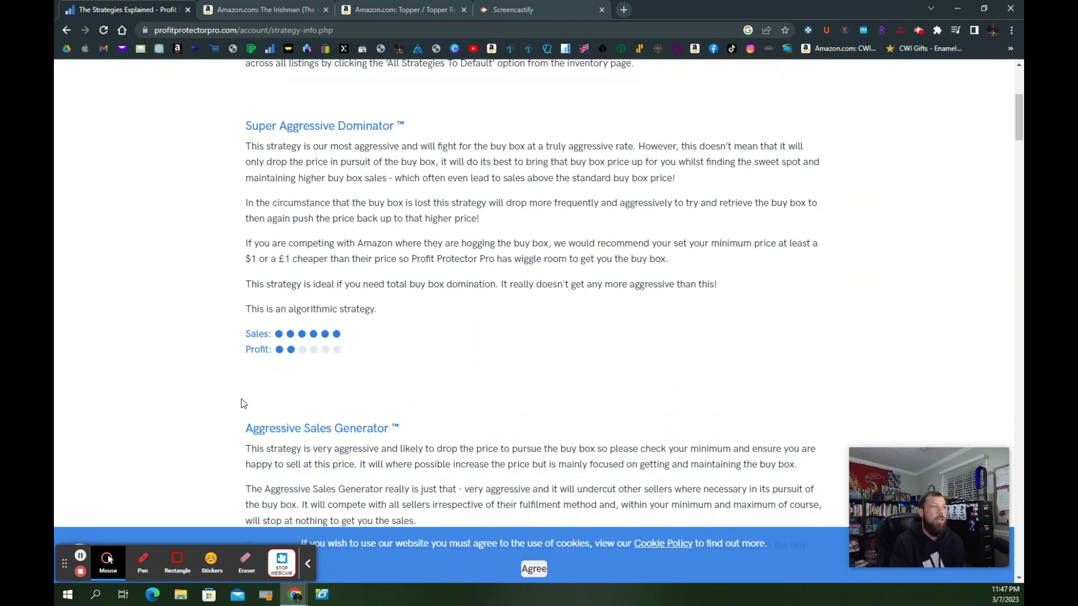
click(369, 334)
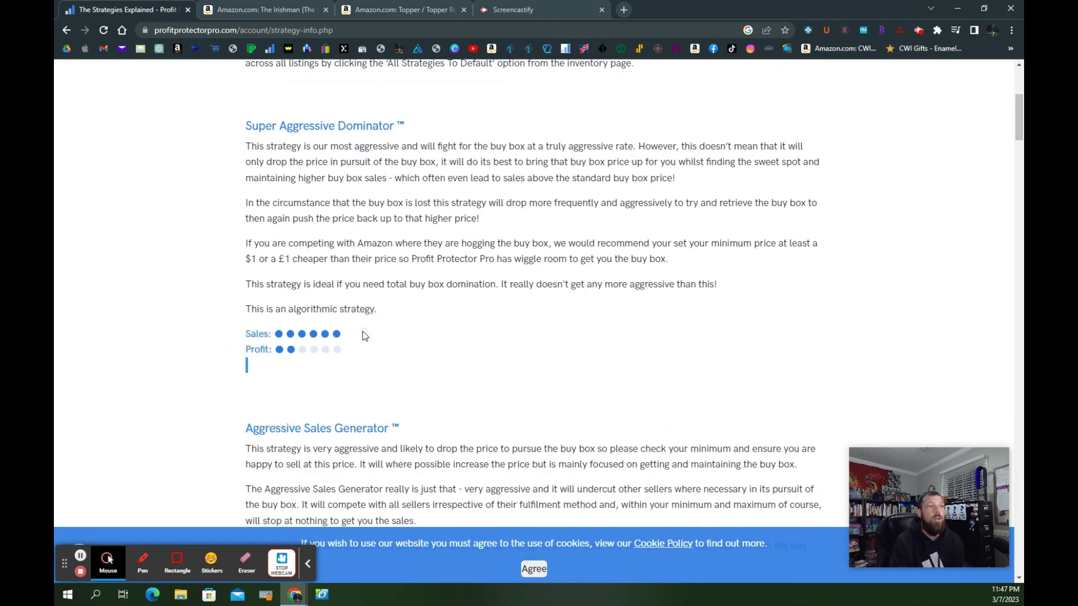
scroll(385, 354, down, 2)
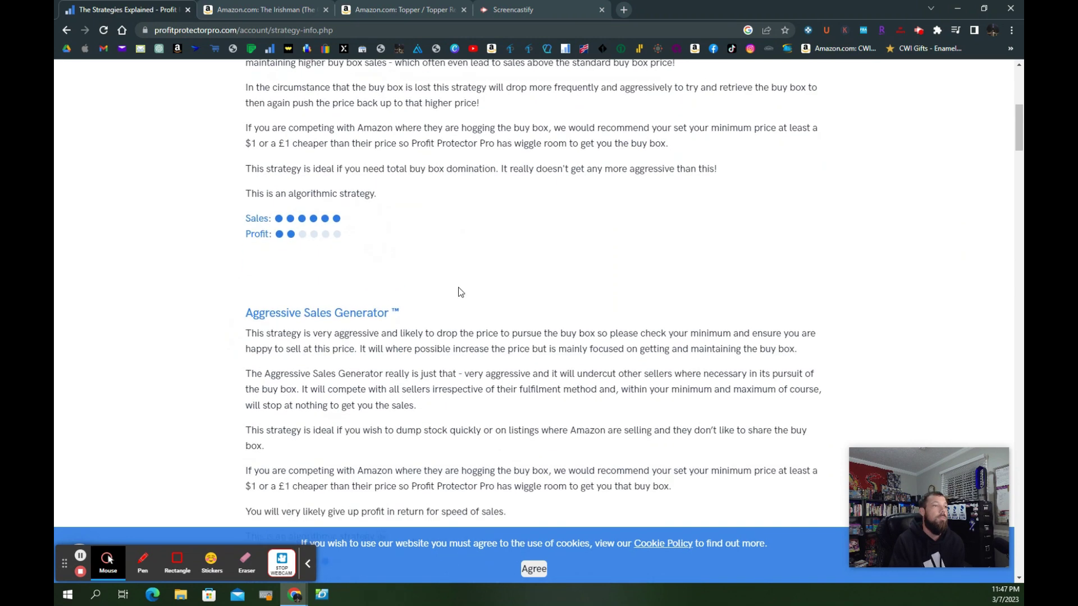
scroll(421, 320, down, 3)
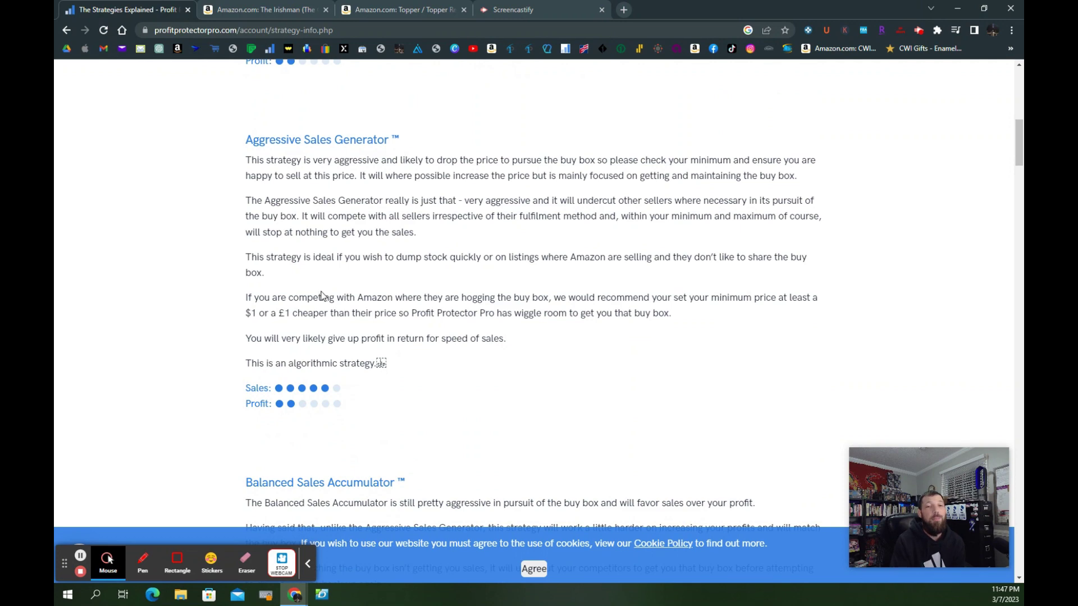
scroll(321, 297, down, 1)
Step: Compare the Balanced Sales Accumulator and Cautious Sales Enhancer descriptions and their sales and profit ratings
scroll(322, 296, down, 4)
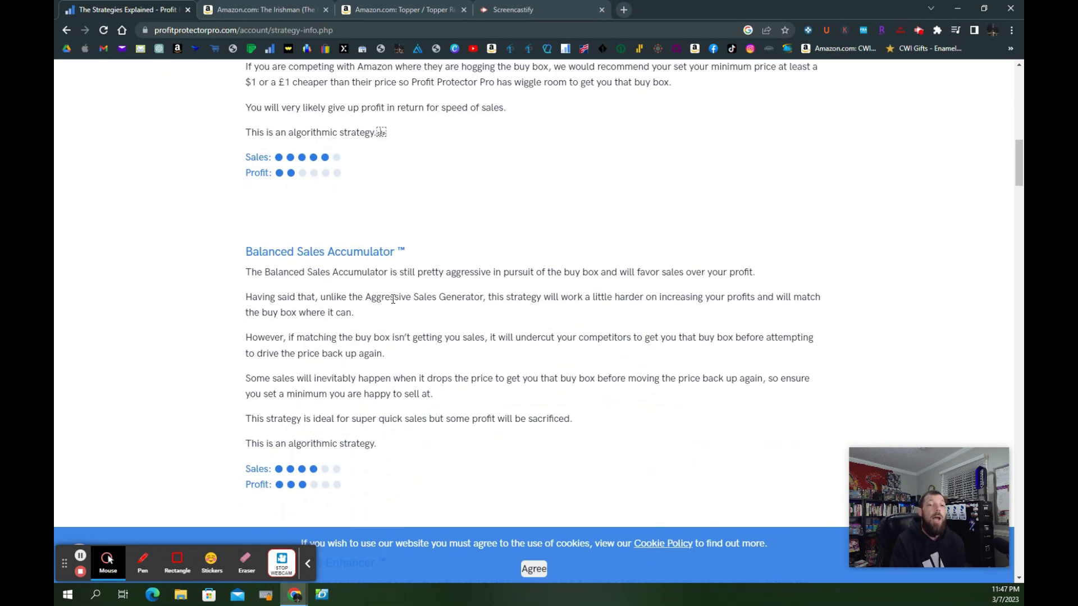
scroll(393, 299, down, 3)
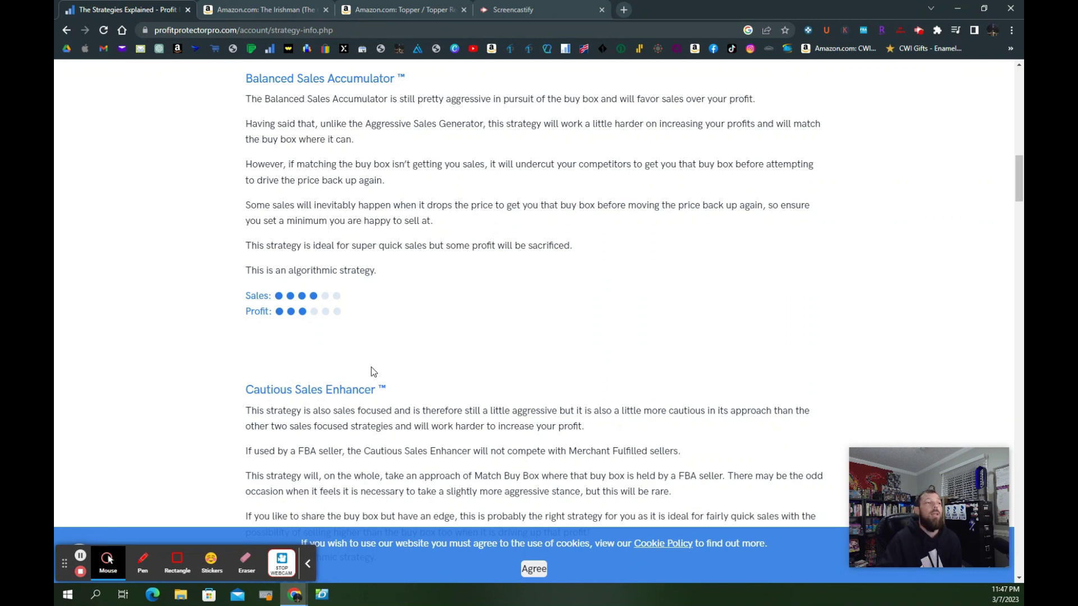
scroll(470, 303, down, 1)
scroll(470, 303, down, 4)
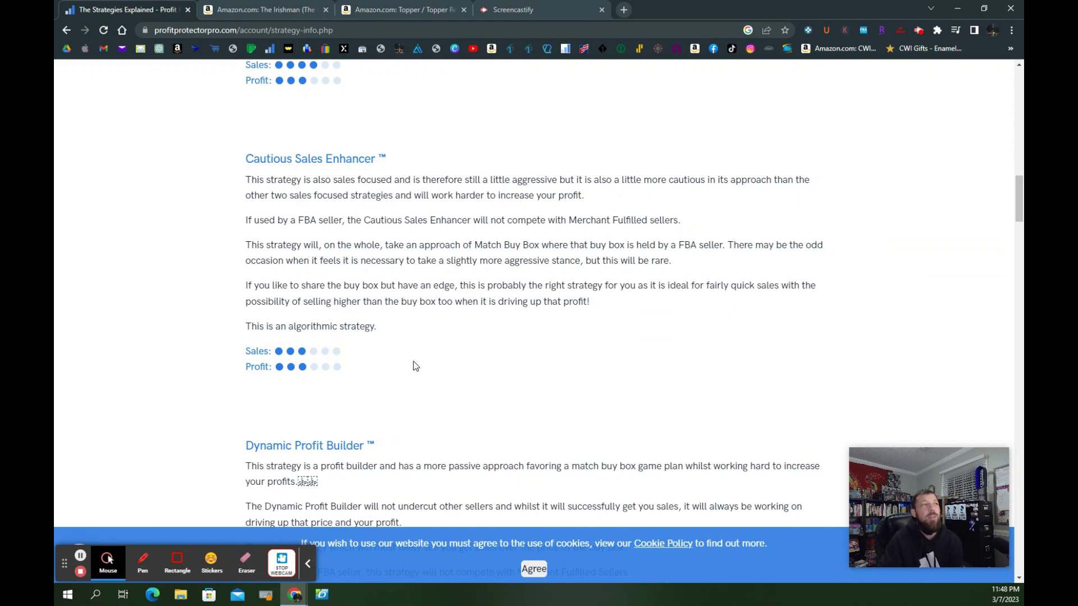
scroll(415, 366, up, 6)
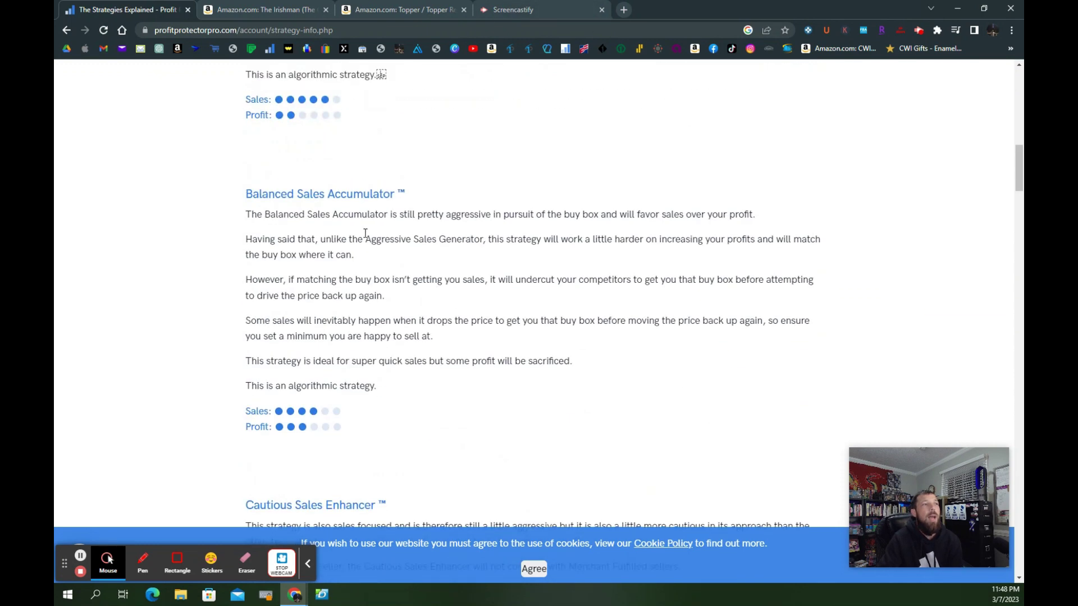
scroll(350, 265, down, 4)
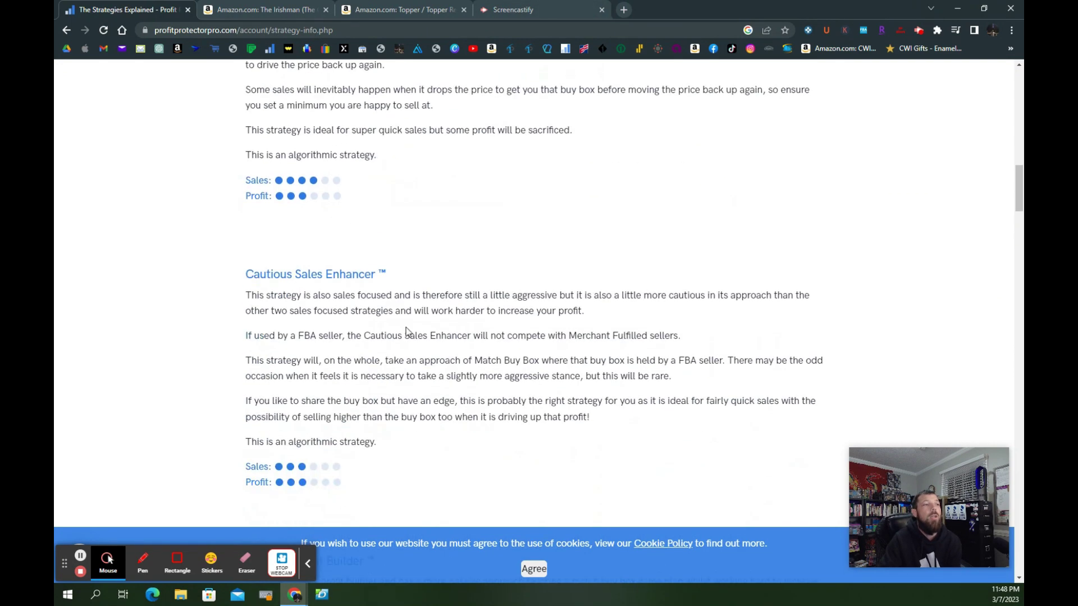
scroll(406, 331, down, 2)
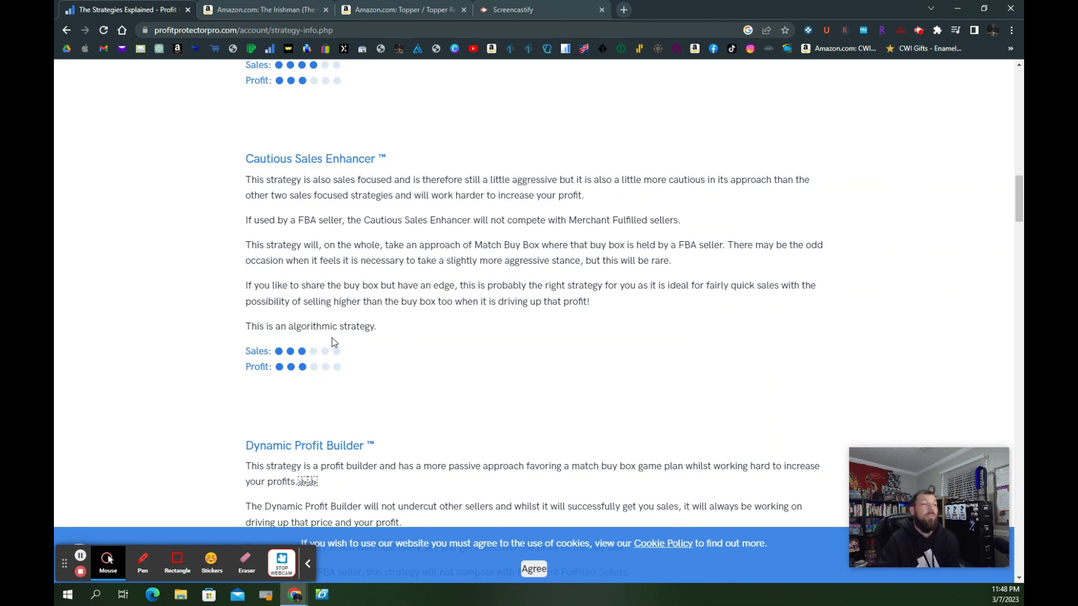
Step: Review the profit-focused strategies Dynamic Profit Builder, Hybrid Profit Harvester and Passive Profit Maximizer
scroll(473, 288, down, 4)
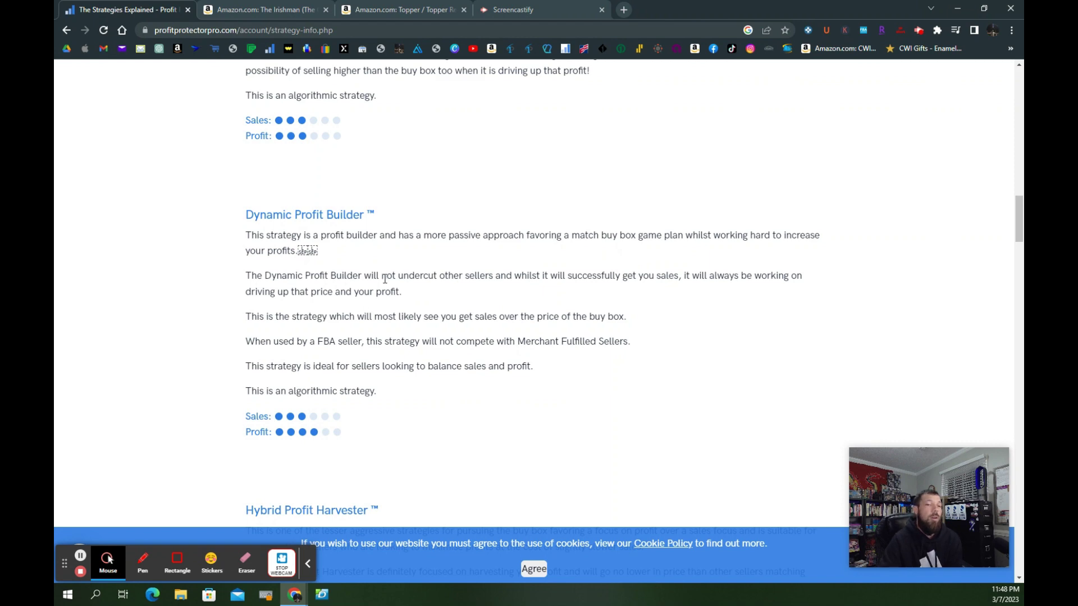
scroll(373, 296, down, 4)
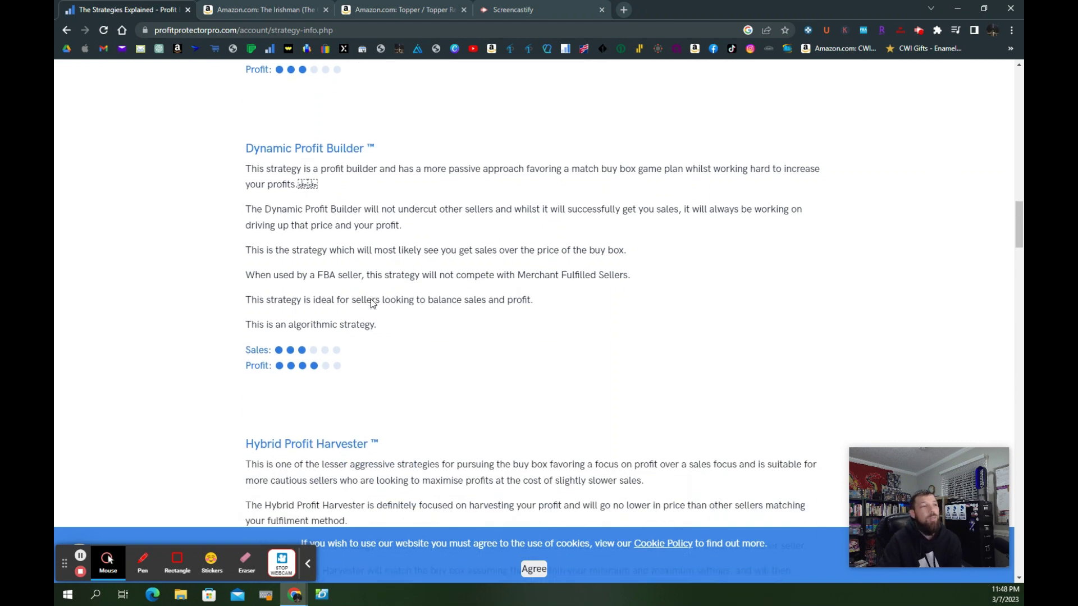
scroll(374, 296, down, 3)
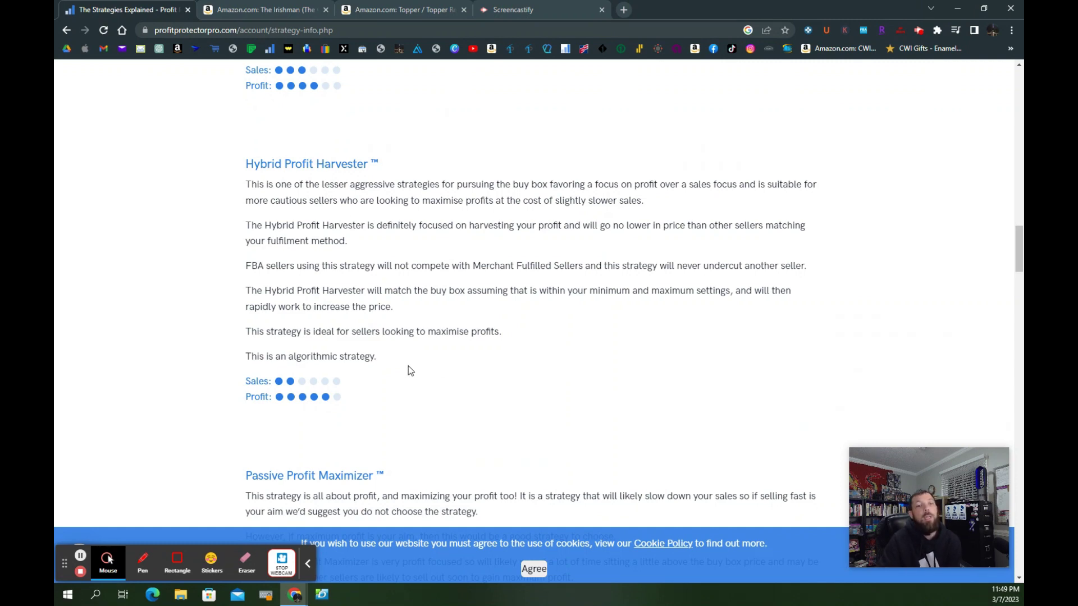
scroll(355, 404, down, 4)
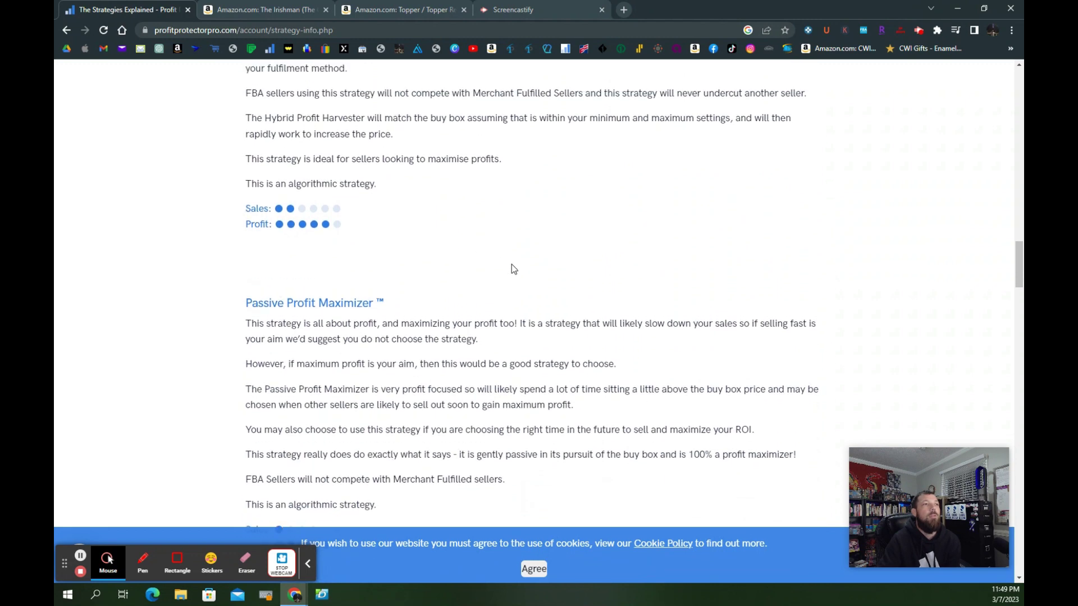
scroll(344, 400, up, 4)
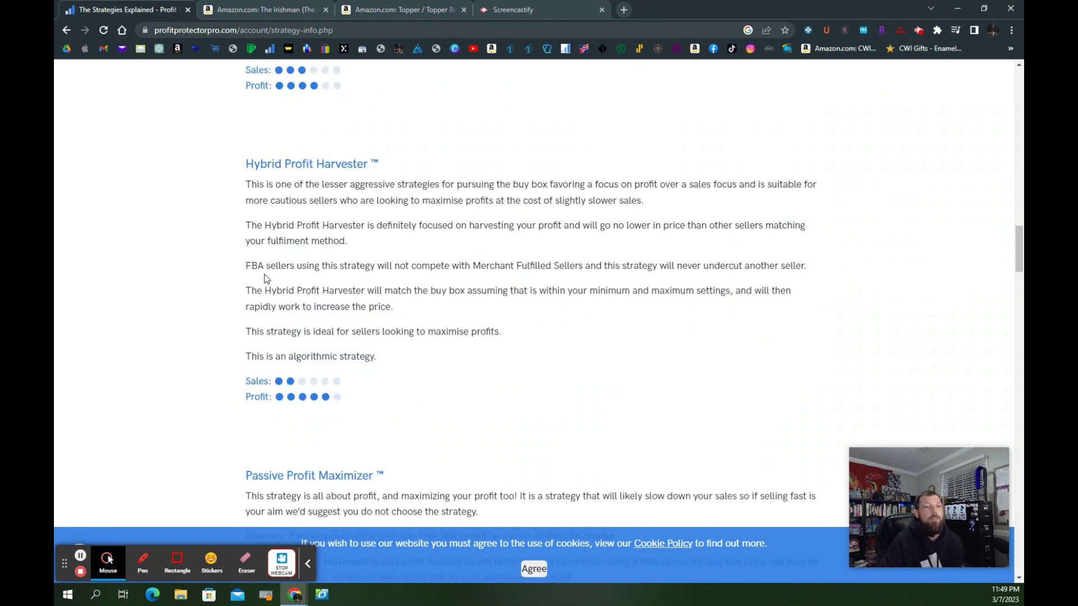
scroll(263, 284, down, 3)
scroll(262, 287, down, 1)
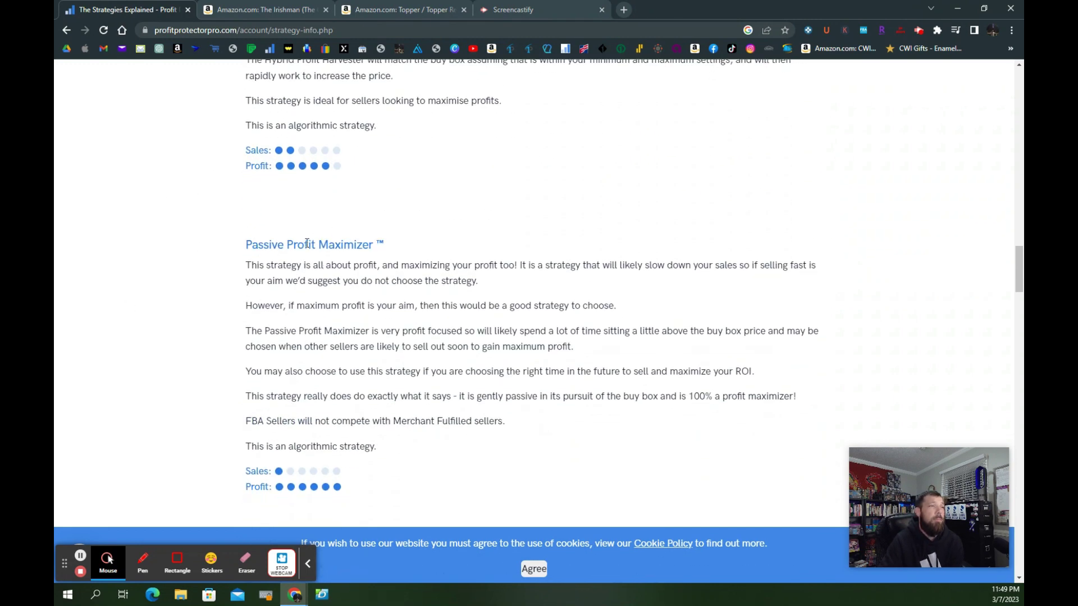
scroll(308, 277, down, 2)
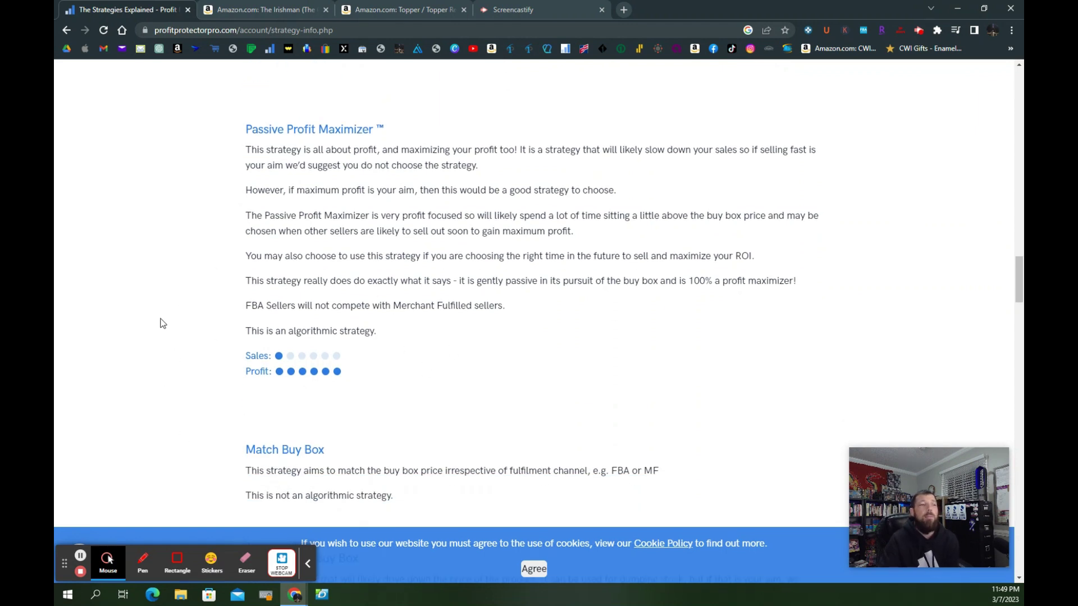
Step: Read the explanations of the Match Buy Box, Penny Under Buy Box and Penny Over Buy Box strategies
scroll(224, 306, down, 3)
scroll(243, 291, down, 3)
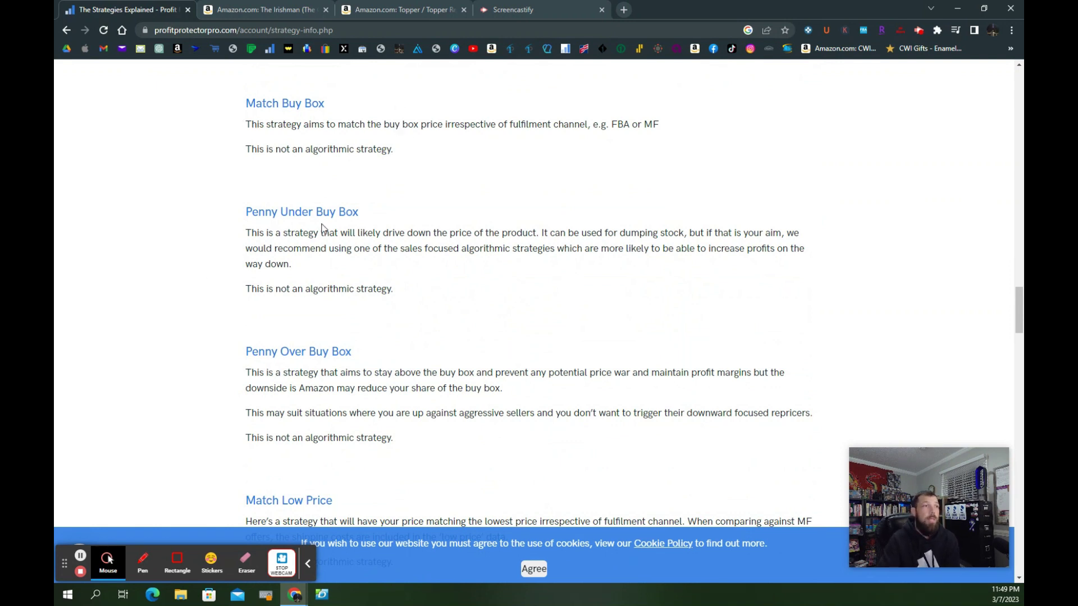
scroll(320, 231, down, 2)
scroll(270, 261, down, 1)
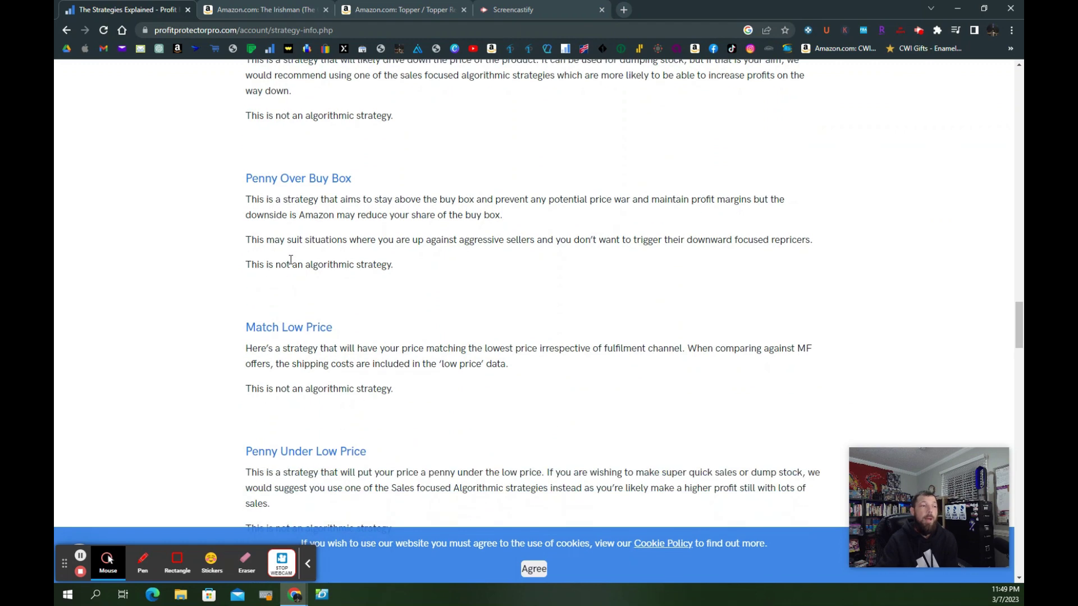
Step: Review the low-price strategies, from Match Low Price and the penny under/over variants to 1% Under Low Price and Match Low FBA Price
scroll(258, 344, down, 3)
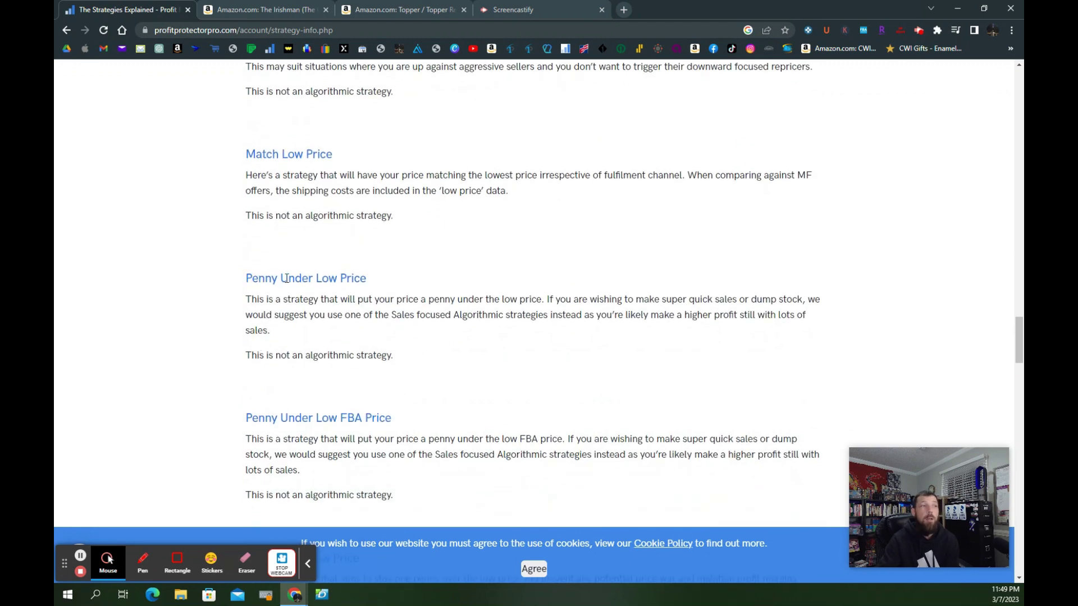
scroll(286, 279, down, 3)
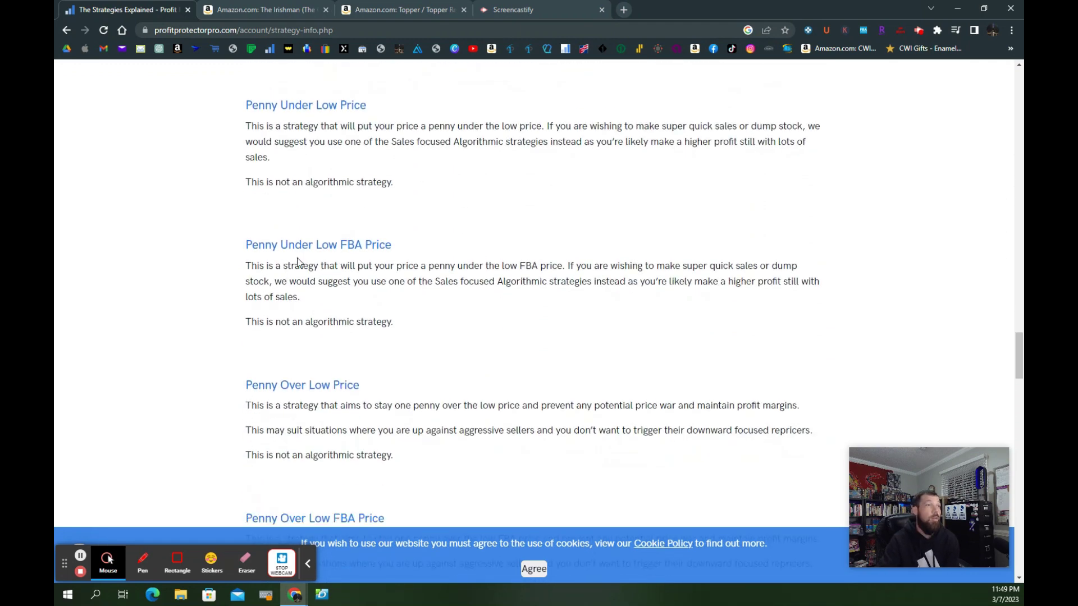
scroll(233, 339, down, 5)
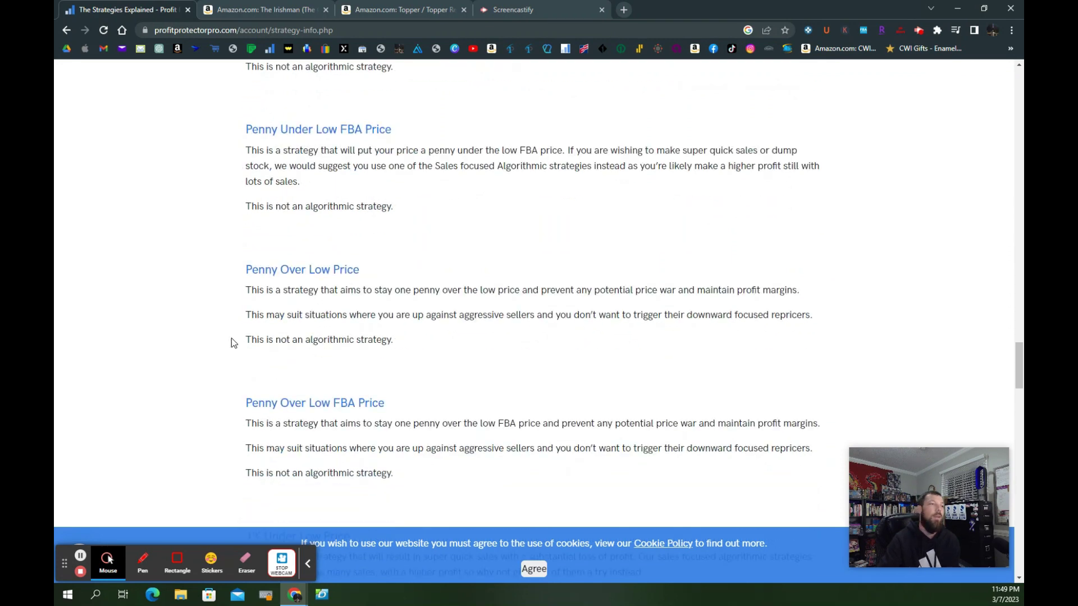
scroll(254, 320, down, 2)
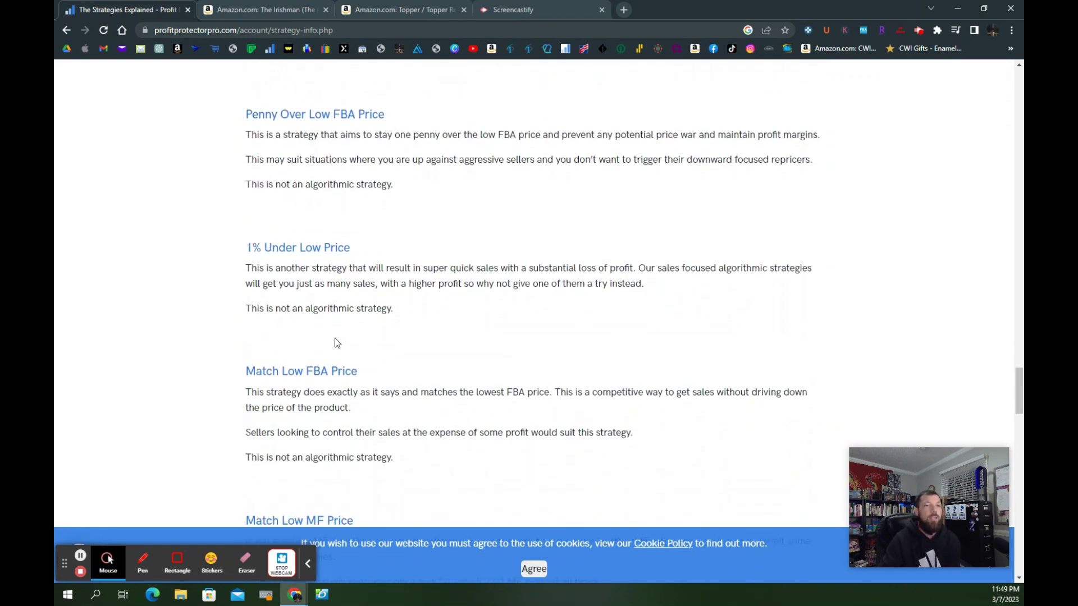
scroll(283, 320, down, 2)
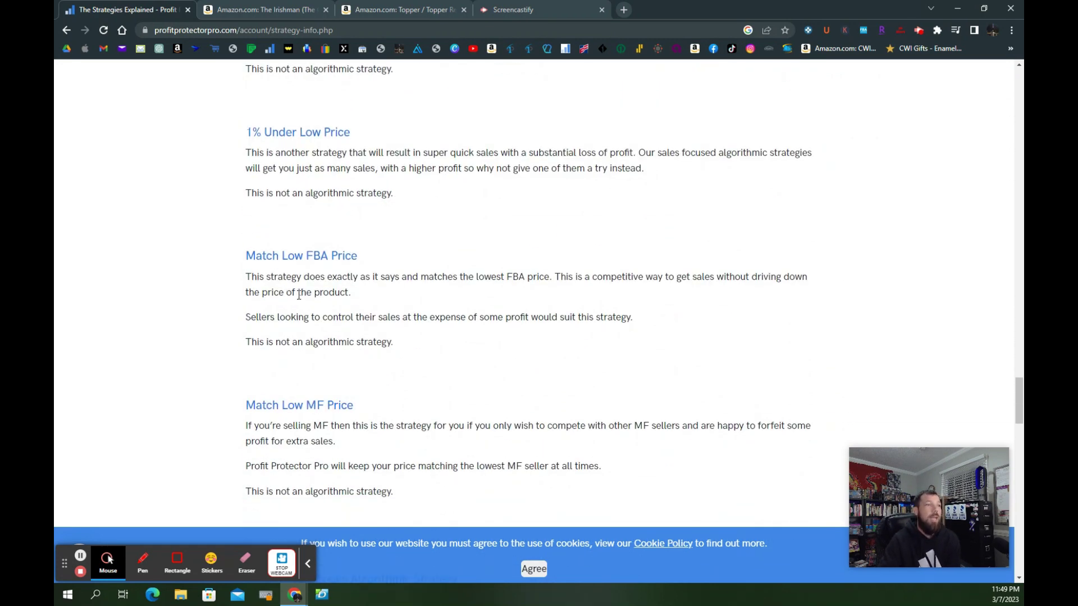
Step: Read the Used Goods/Books Algorithmic Strategy explanation, including its sales and profit ratings
scroll(287, 312, down, 1)
scroll(287, 312, down, 5)
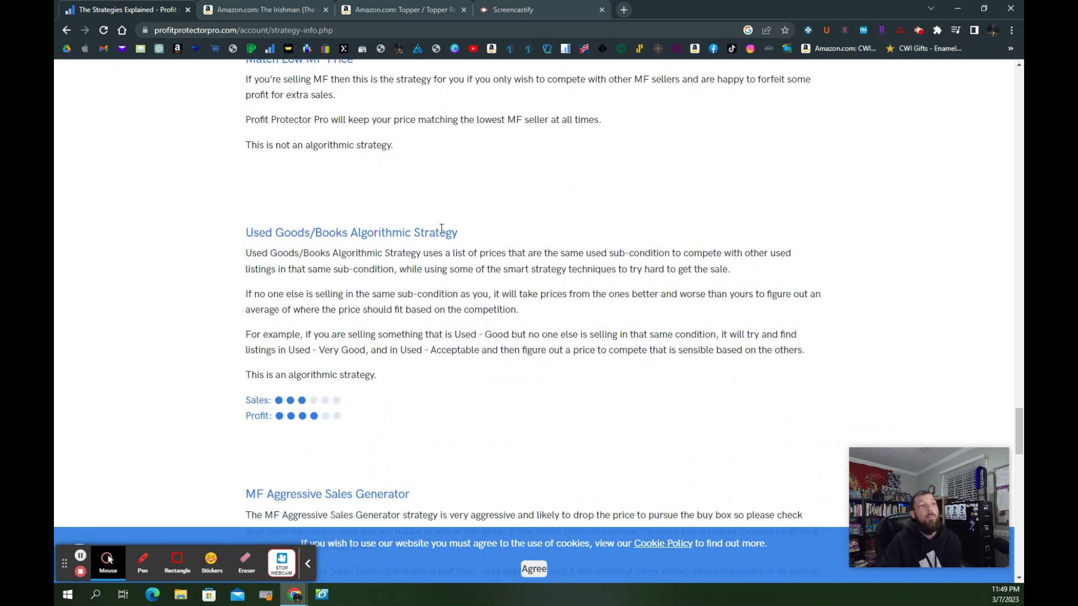
scroll(475, 278, down, 2)
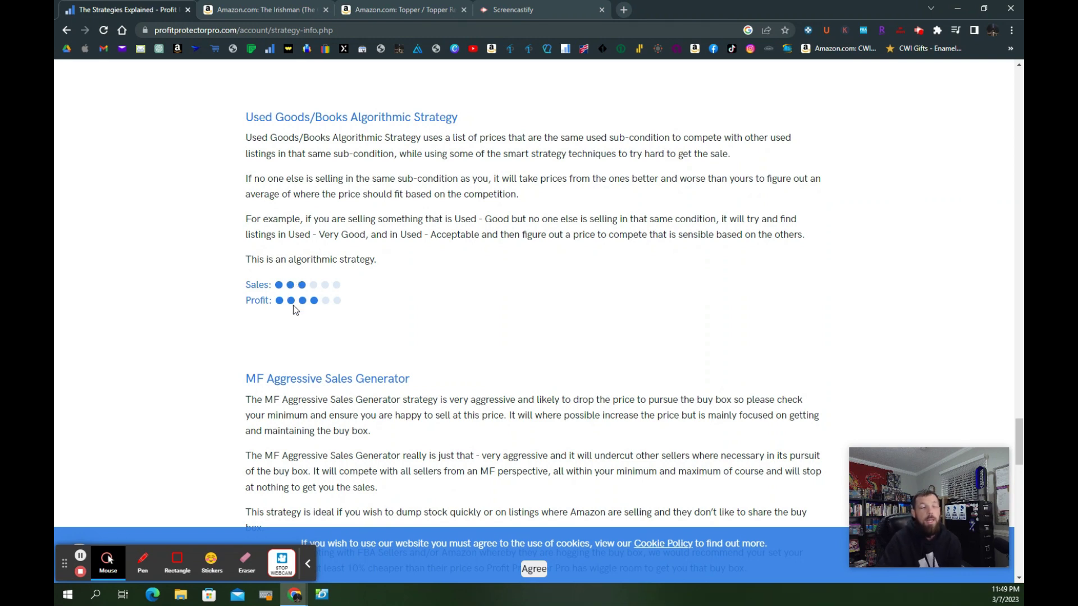
Step: Review the merchant-fulfilled strategies: MF Aggressive Sales Generator, Balanced Sales Accumulator, Cautious Sales Enhancer and Dynamic Profit Builder
scroll(280, 300, down, 5)
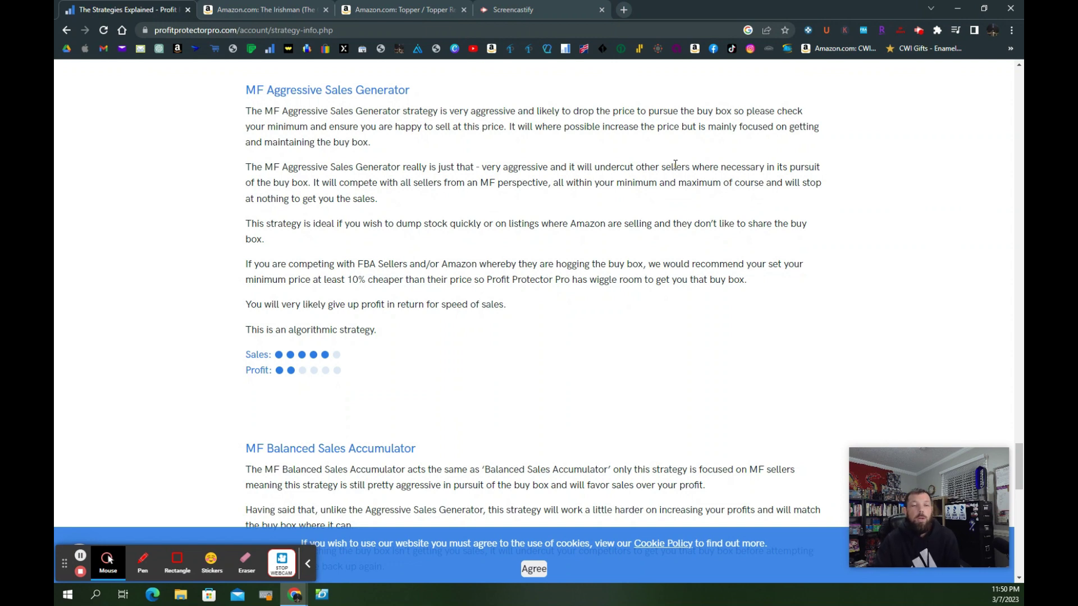
scroll(567, 202, down, 9)
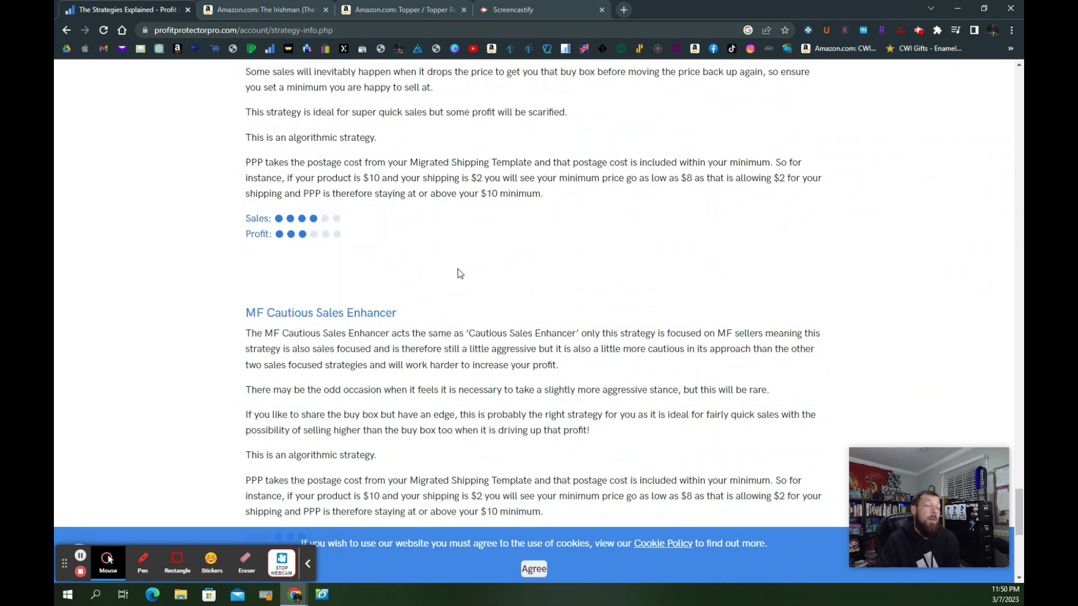
scroll(500, 257, down, 6)
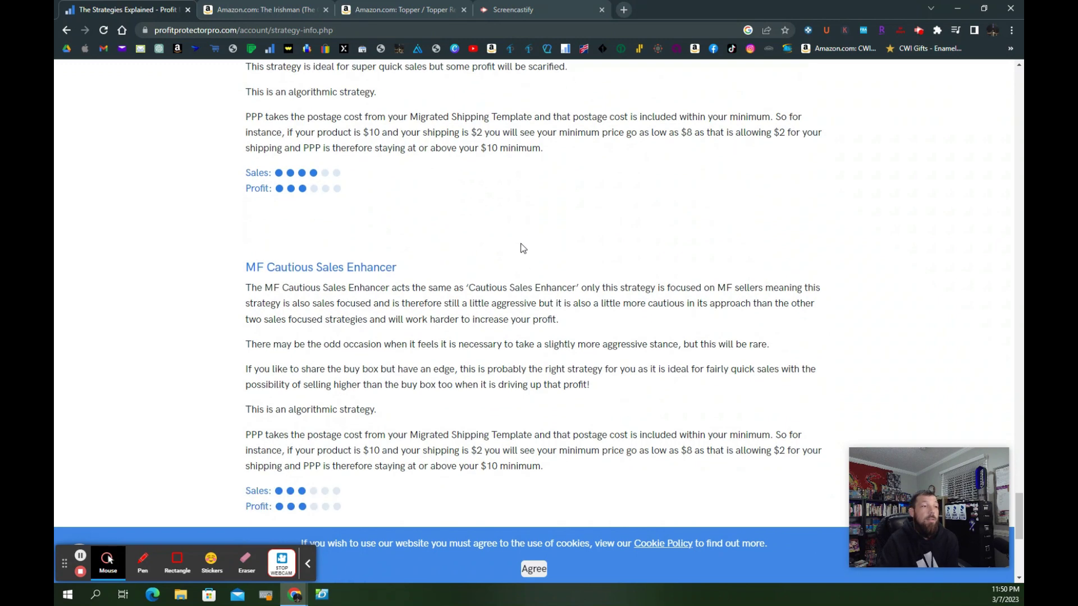
scroll(531, 233, down, 1)
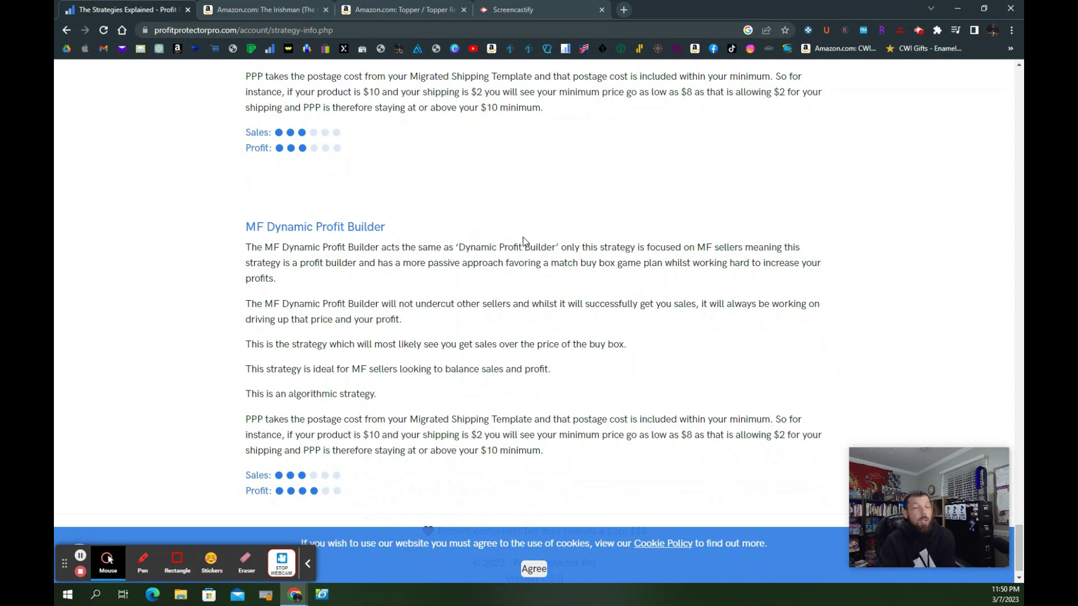
scroll(524, 240, down, 1)
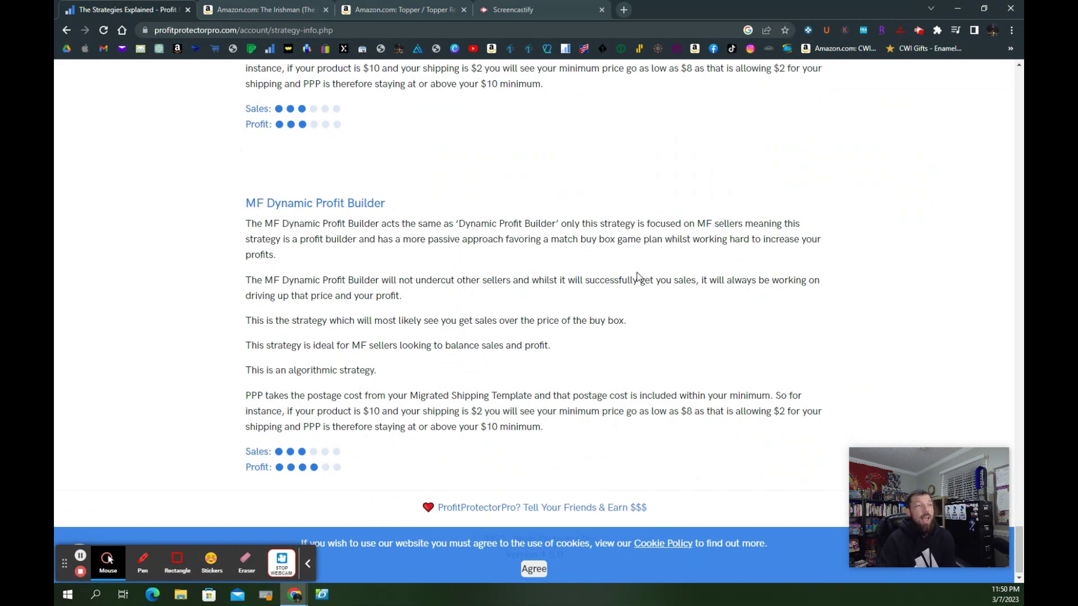
Step: Leave the strategy explanations and open the Custom Strategies page
scroll(617, 279, up, 15)
scroll(561, 286, up, 20)
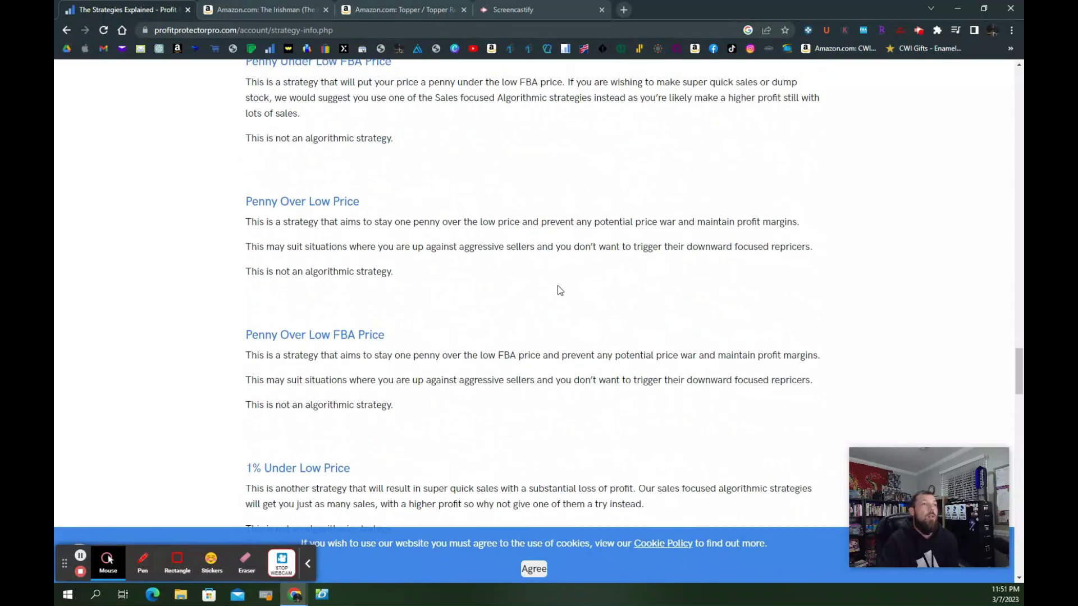
scroll(548, 291, up, 10)
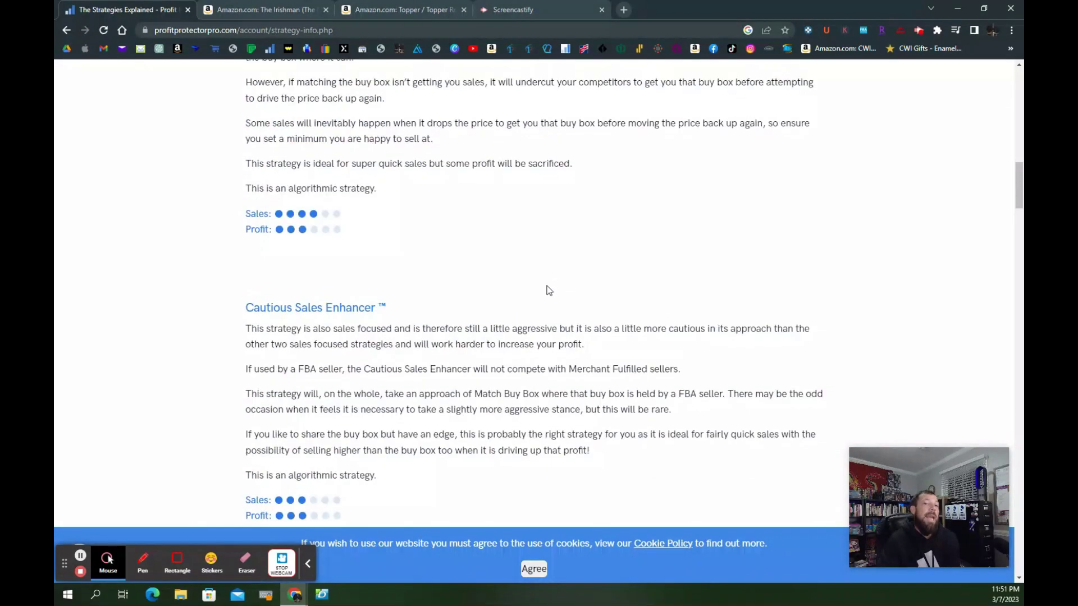
scroll(563, 262, up, 6)
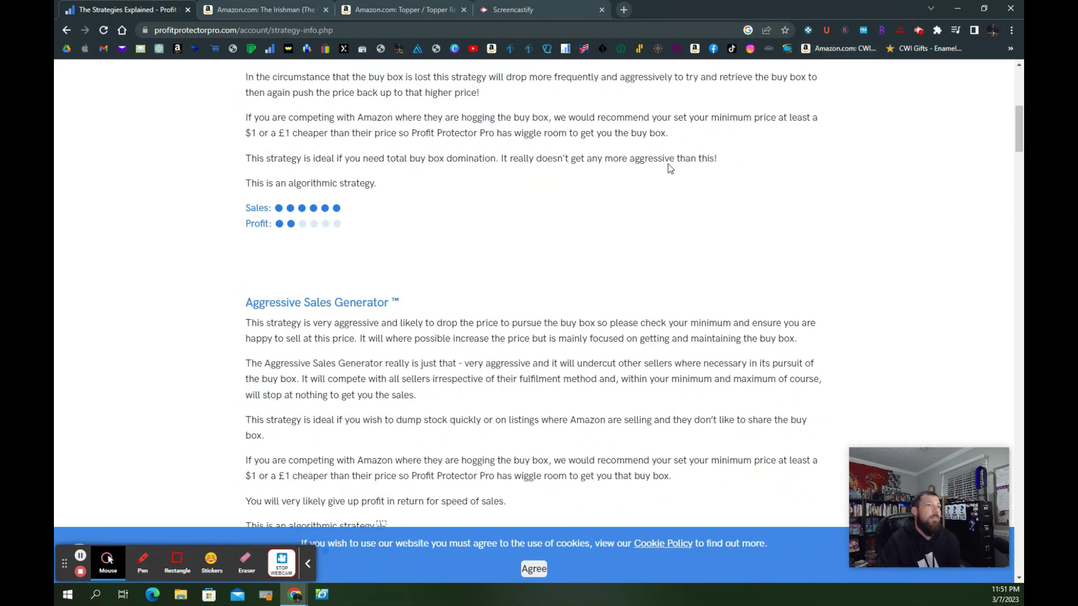
scroll(669, 169, up, 8)
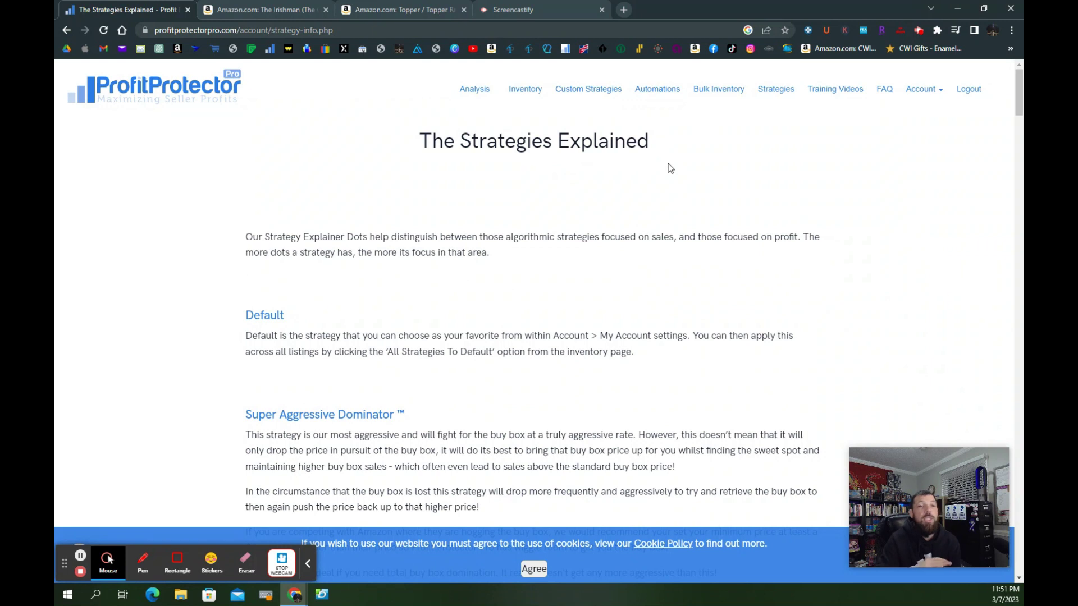
click(588, 94)
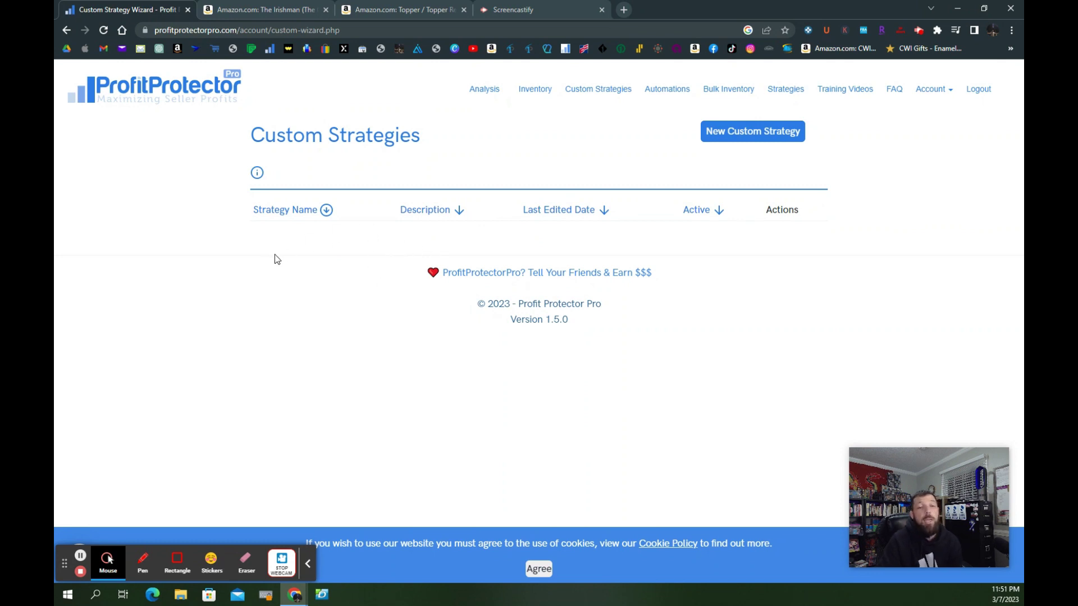
Step: Start a new custom strategy to view the wizard's fulfilment-method question, and close the wizard without saving
click(766, 134)
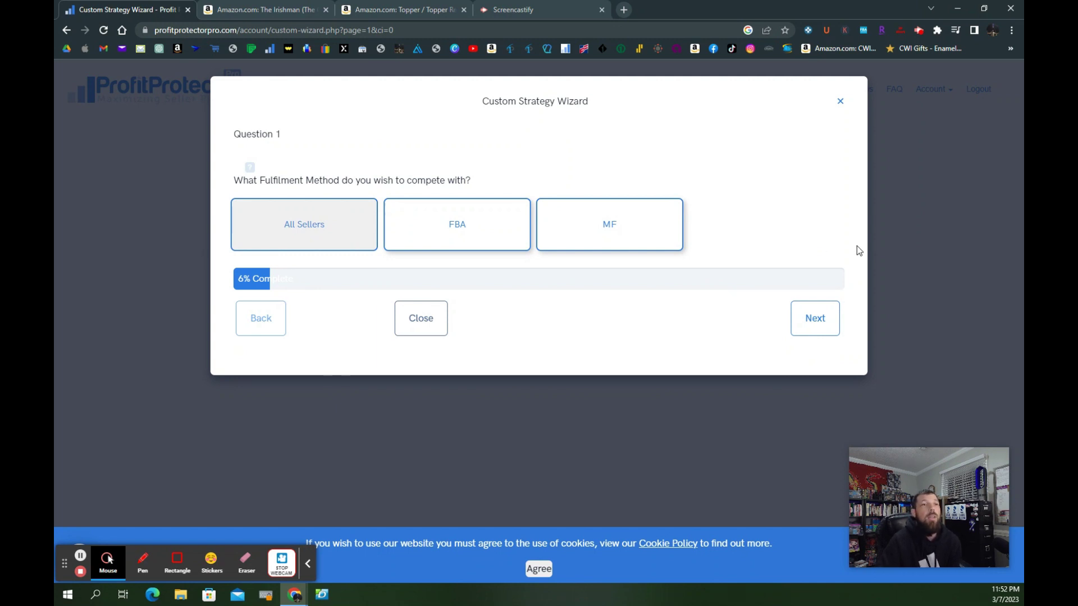
click(840, 101)
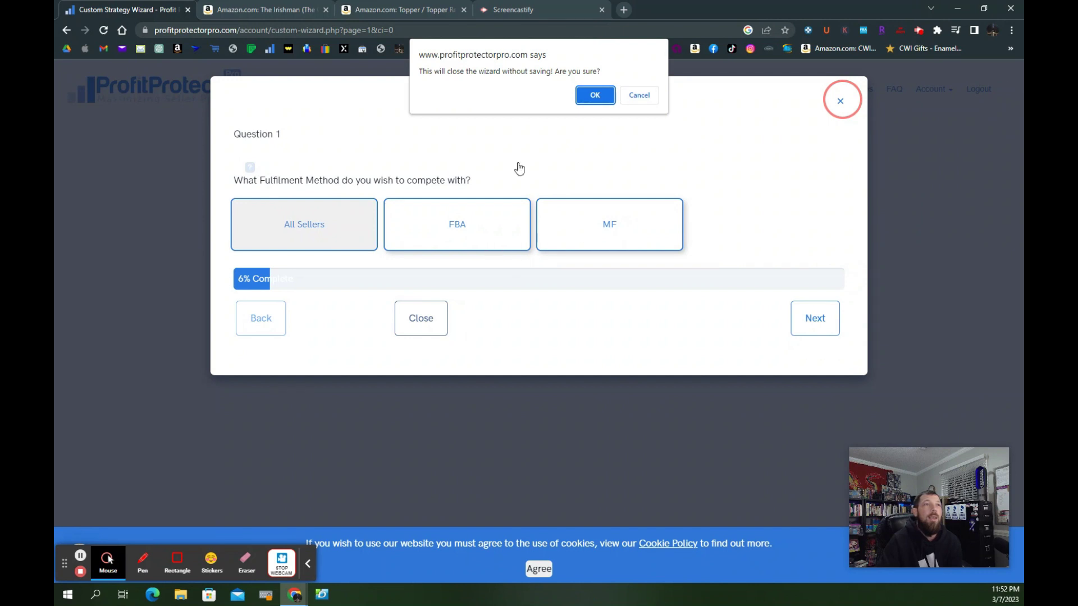
click(593, 96)
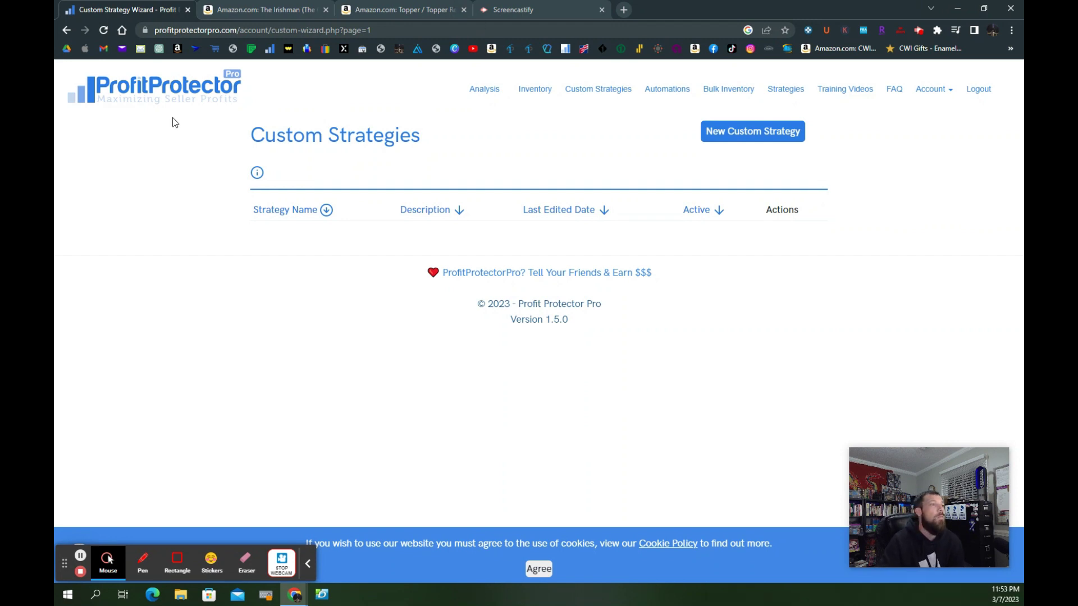
Step: Return to the inventory and filter it to FBA, In Stock and At Min listings, with the Needs Min/Max filter cleared
click(175, 95)
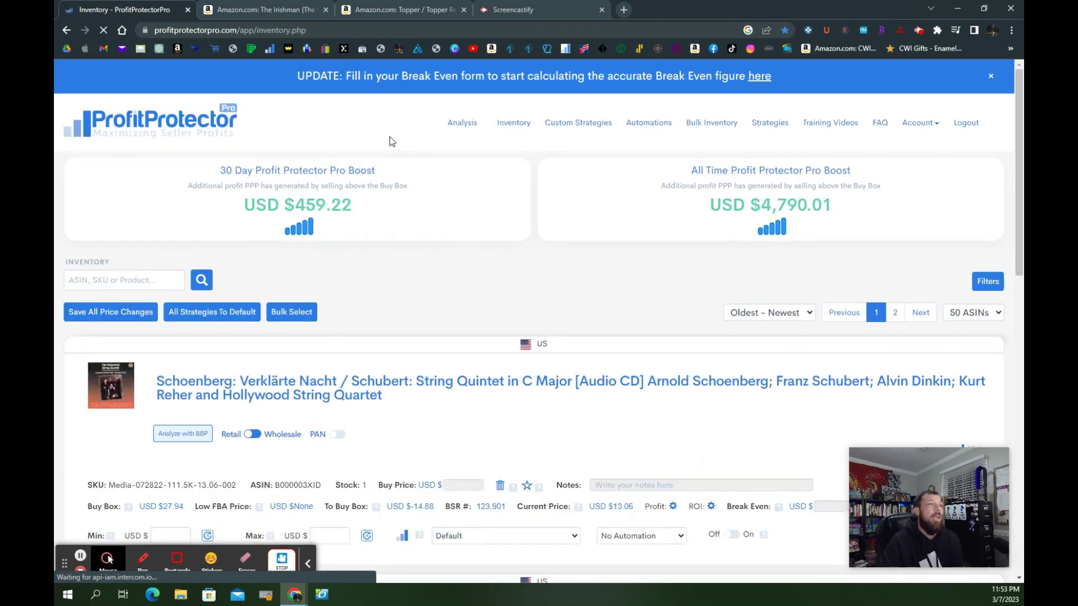
scroll(531, 200, down, 2)
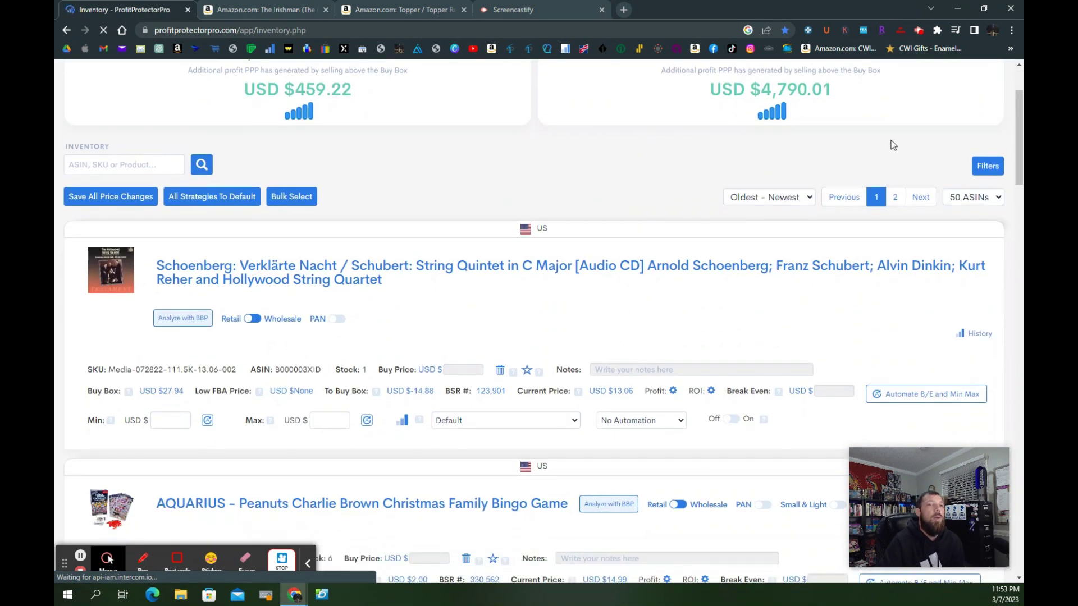
click(987, 168)
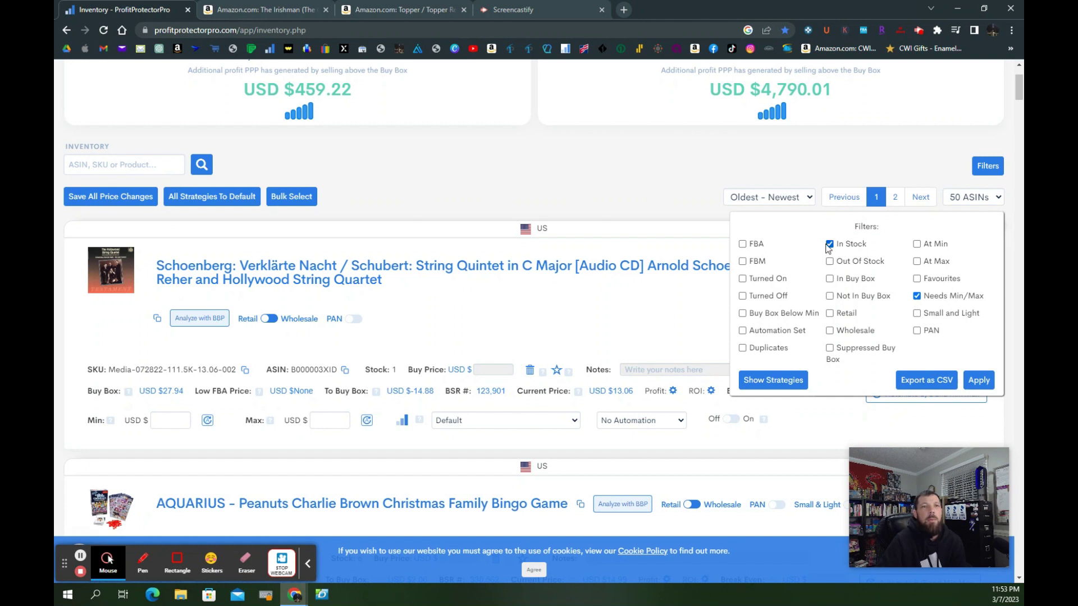
click(925, 297)
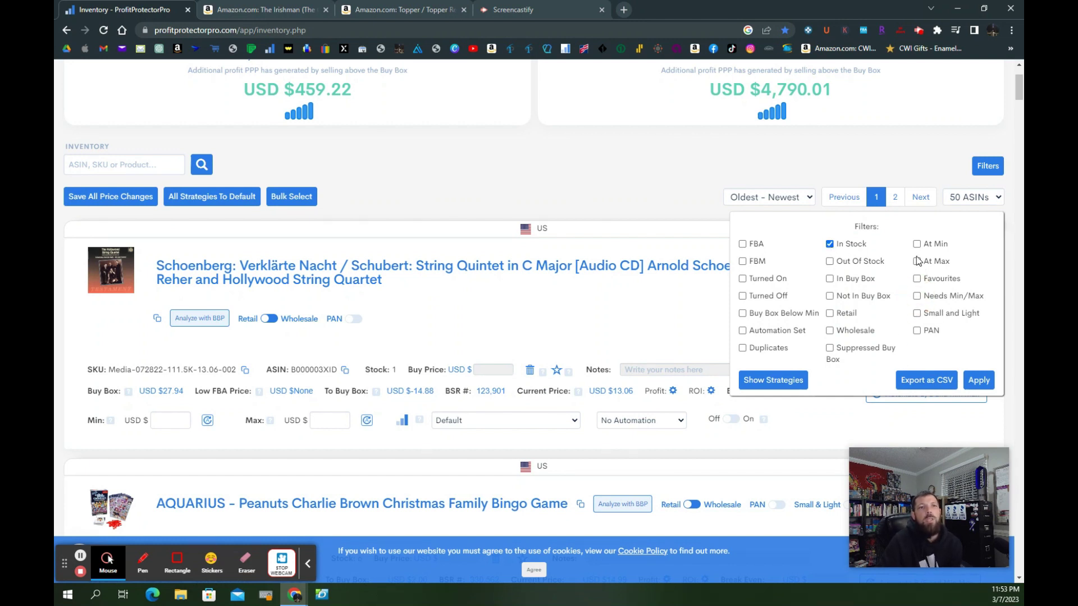
click(742, 245)
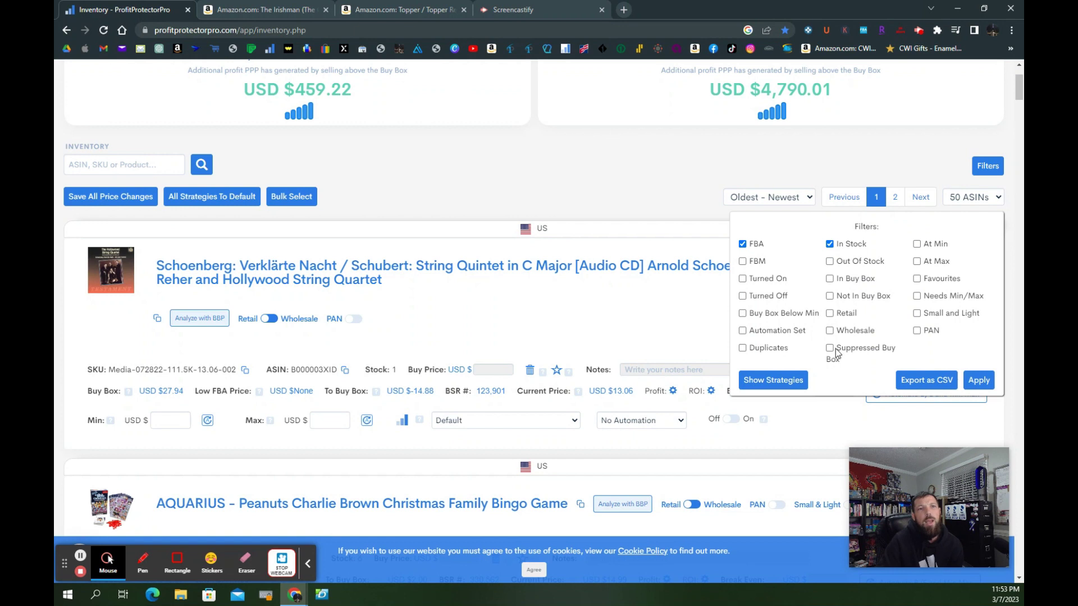
click(917, 245)
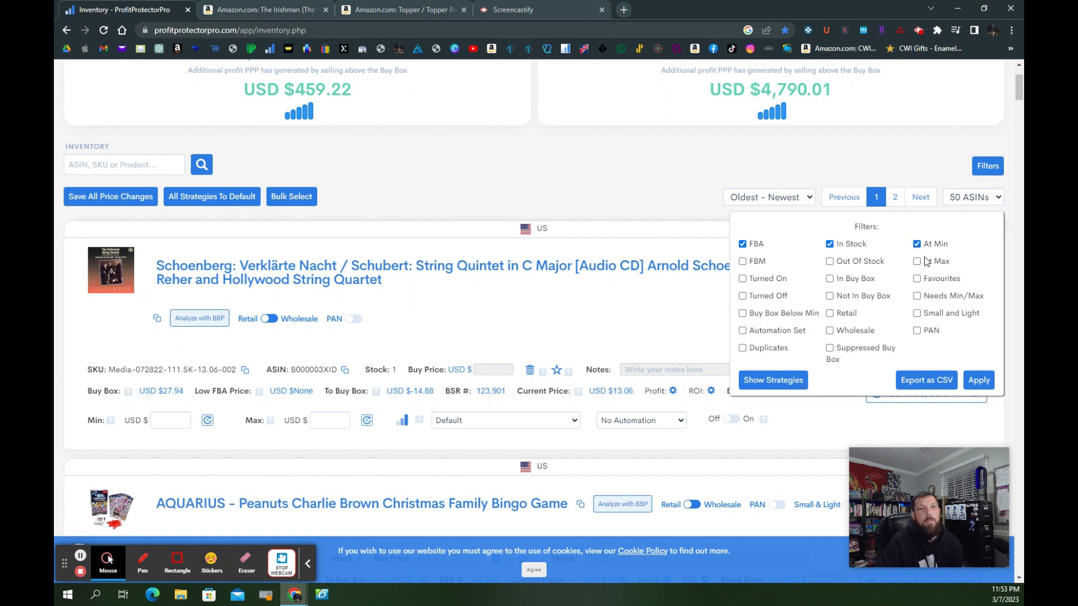
click(986, 384)
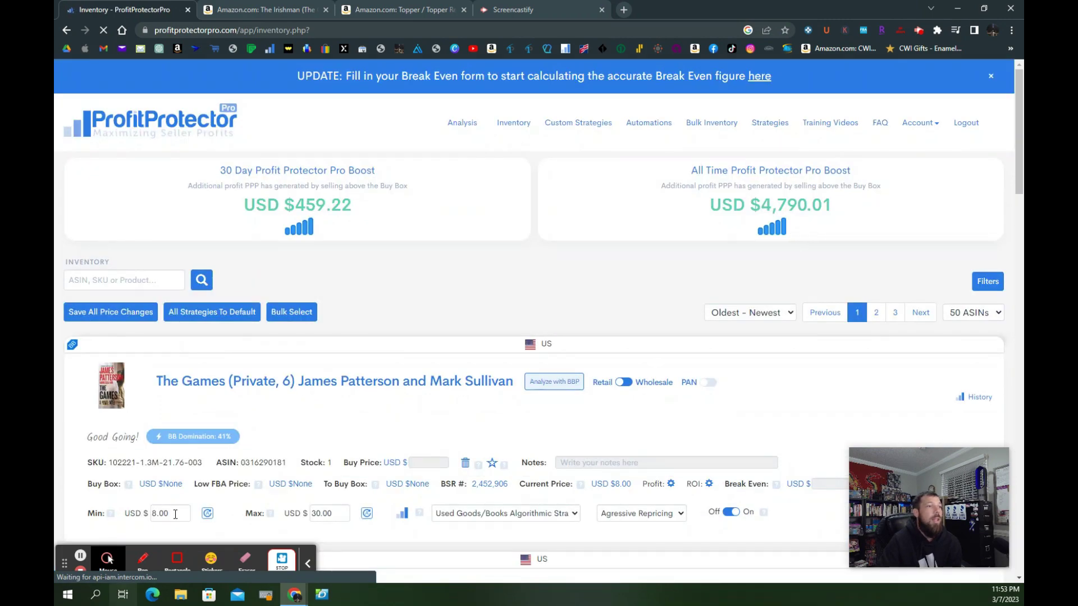
Step: From the filtered listings, open the Amazon page of The Time-Wealthy Investor 2.0 and examine its used price history
scroll(486, 227, down, 12)
mouse_move(241, 372)
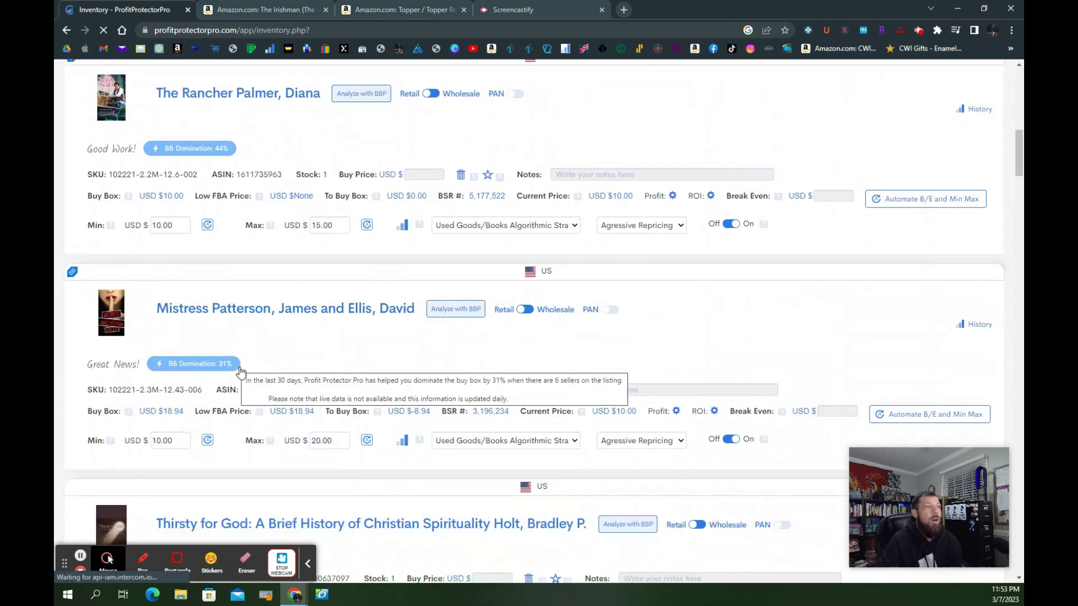
scroll(382, 341, down, 10)
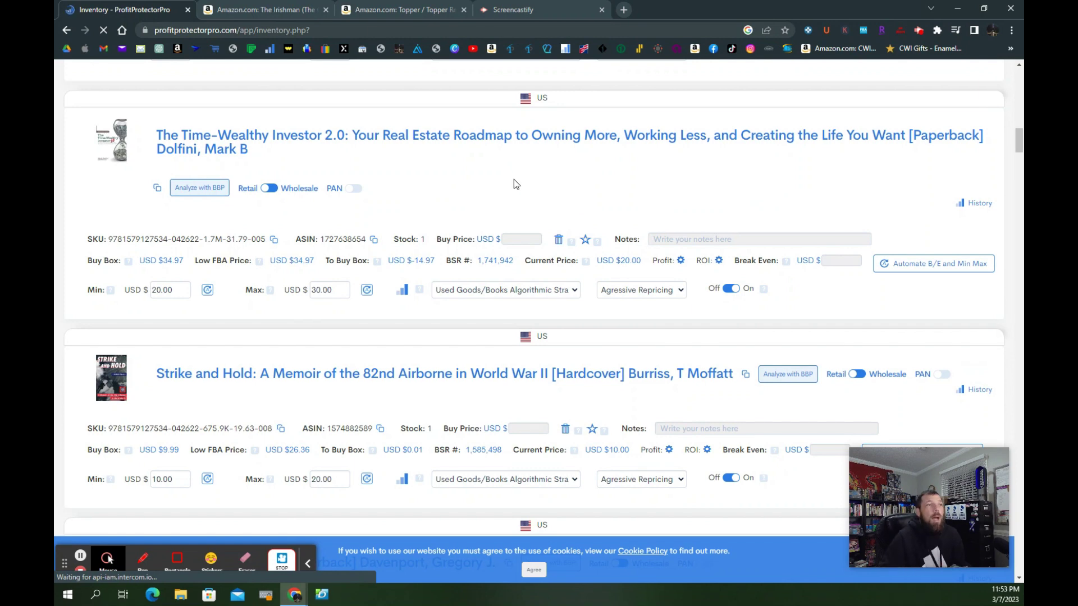
click(466, 137)
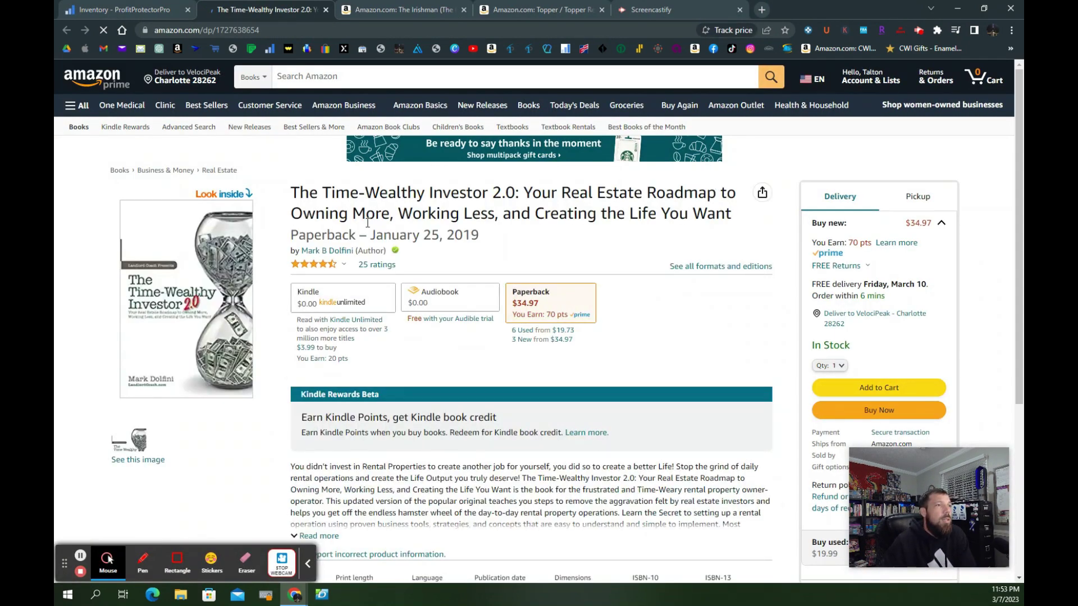
scroll(567, 183, down, 7)
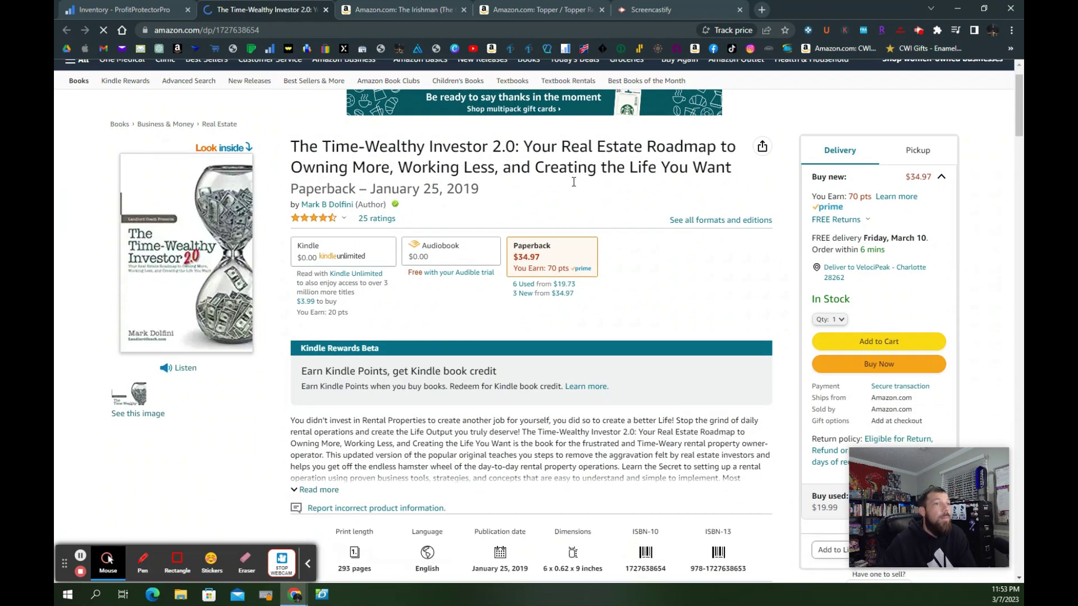
scroll(571, 181, down, 3)
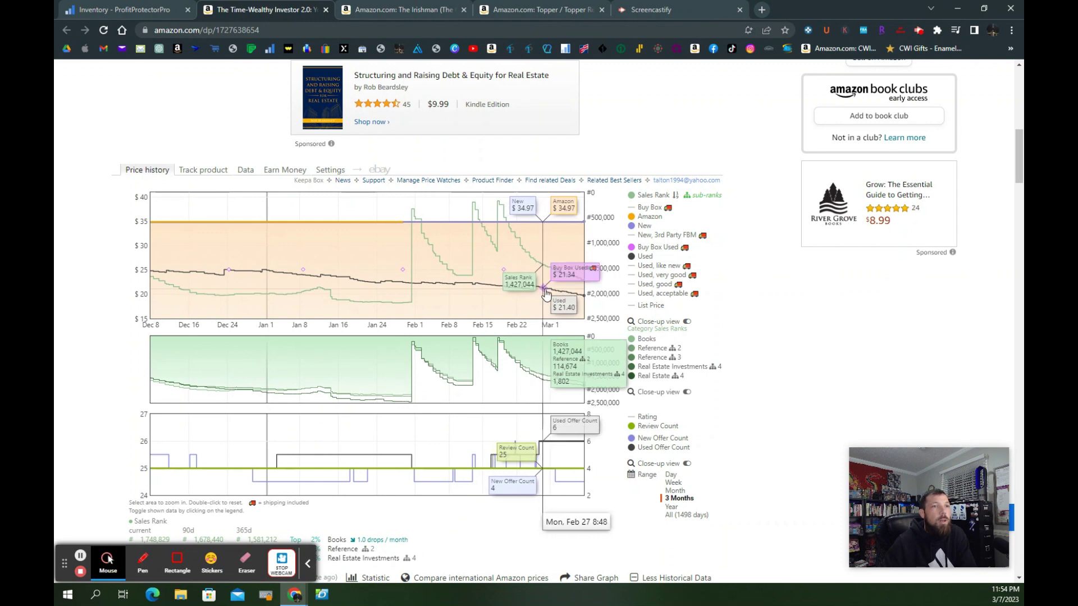
scroll(543, 337, up, 10)
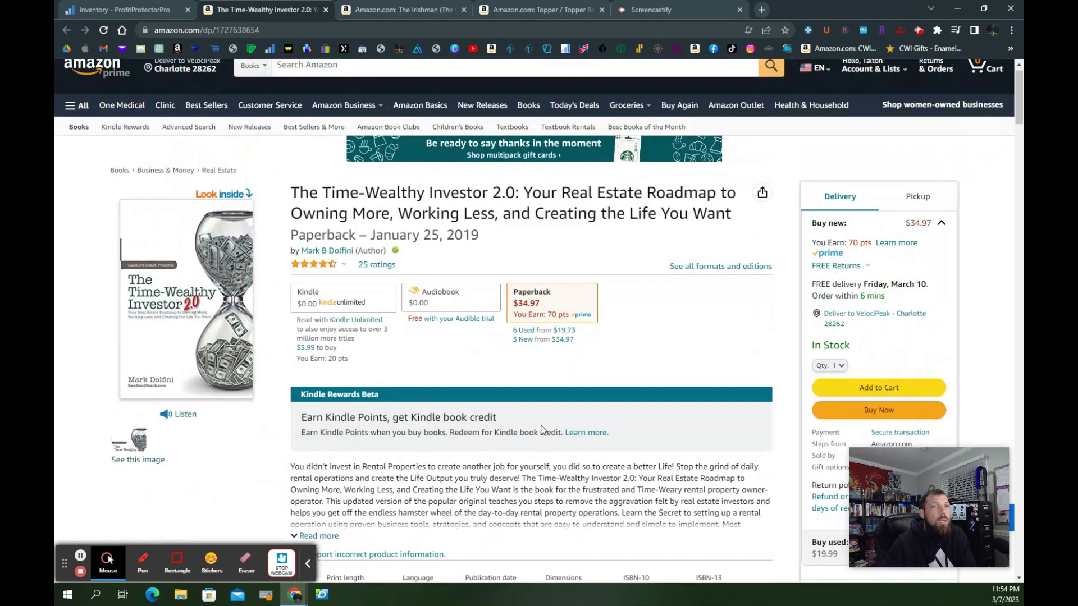
Step: Examine the book's price history chart on its Amazon page over three months and over a one-year range
scroll(541, 426, down, 4)
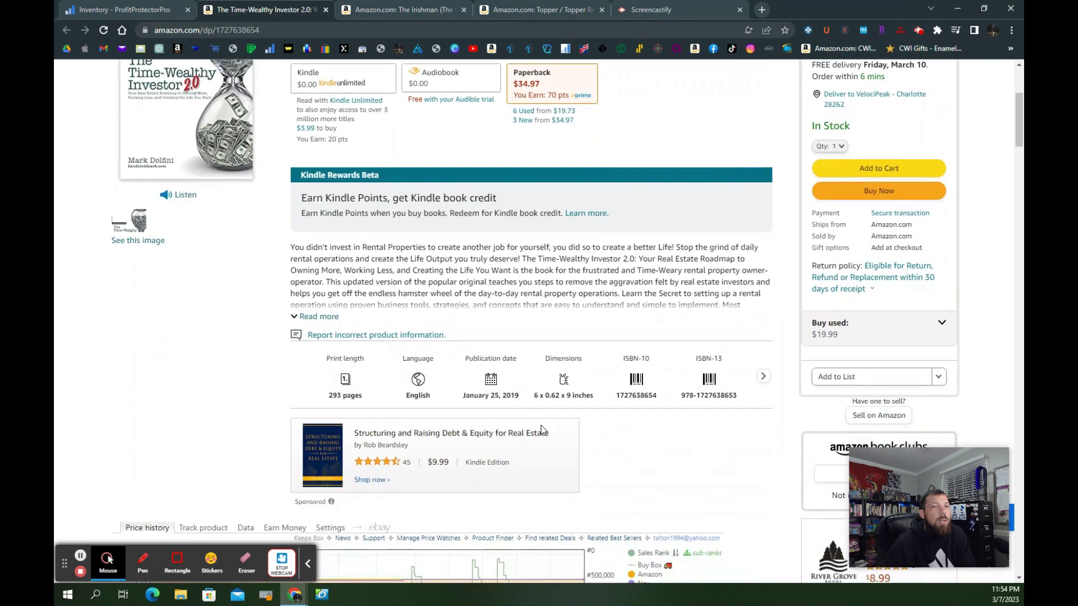
scroll(541, 431, down, 1)
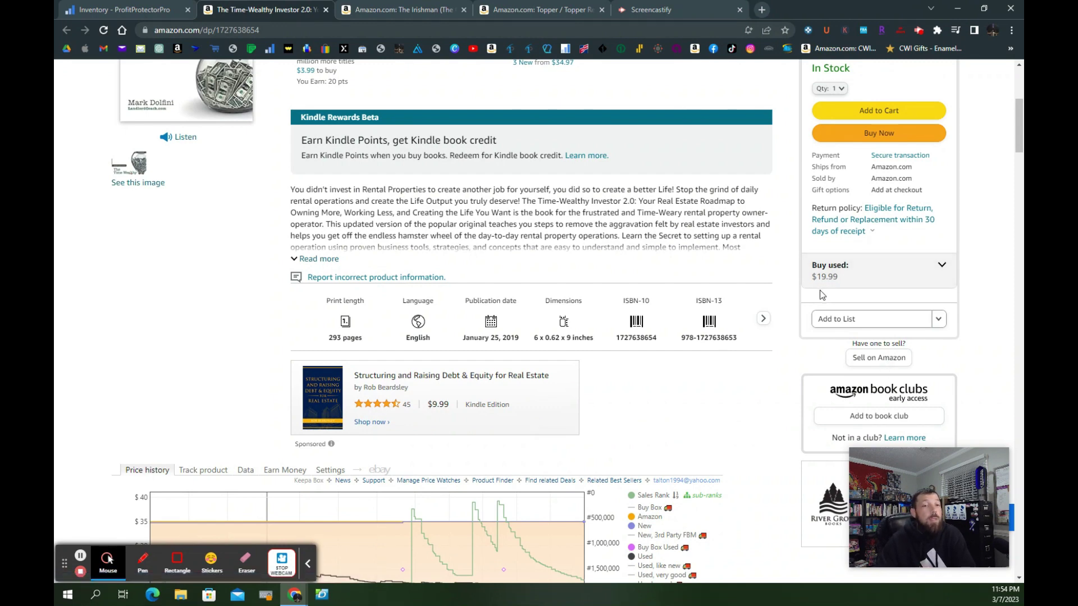
scroll(793, 330, down, 2)
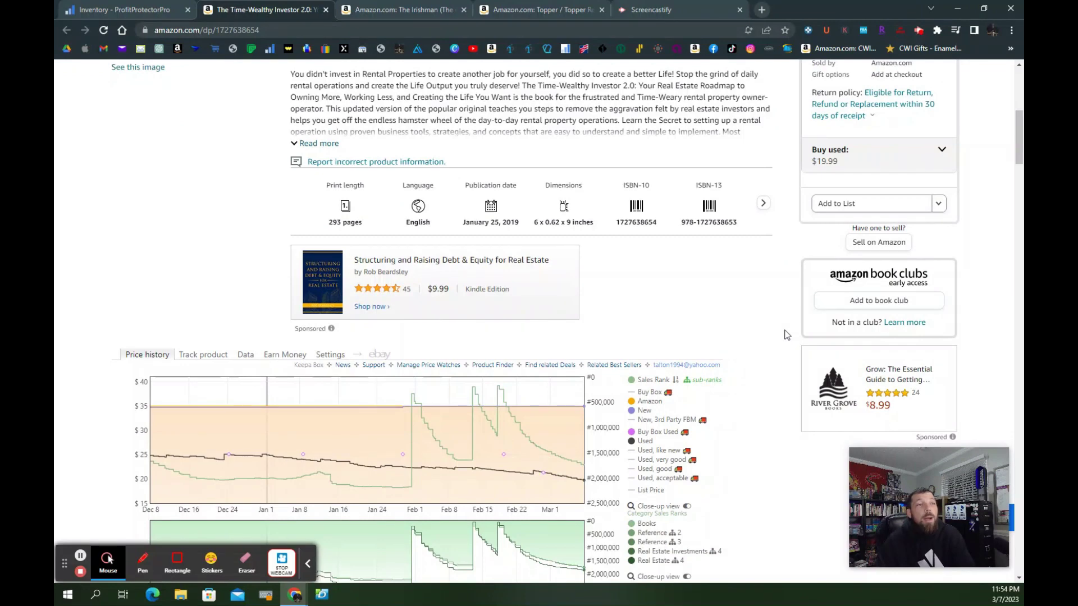
scroll(786, 335, down, 3)
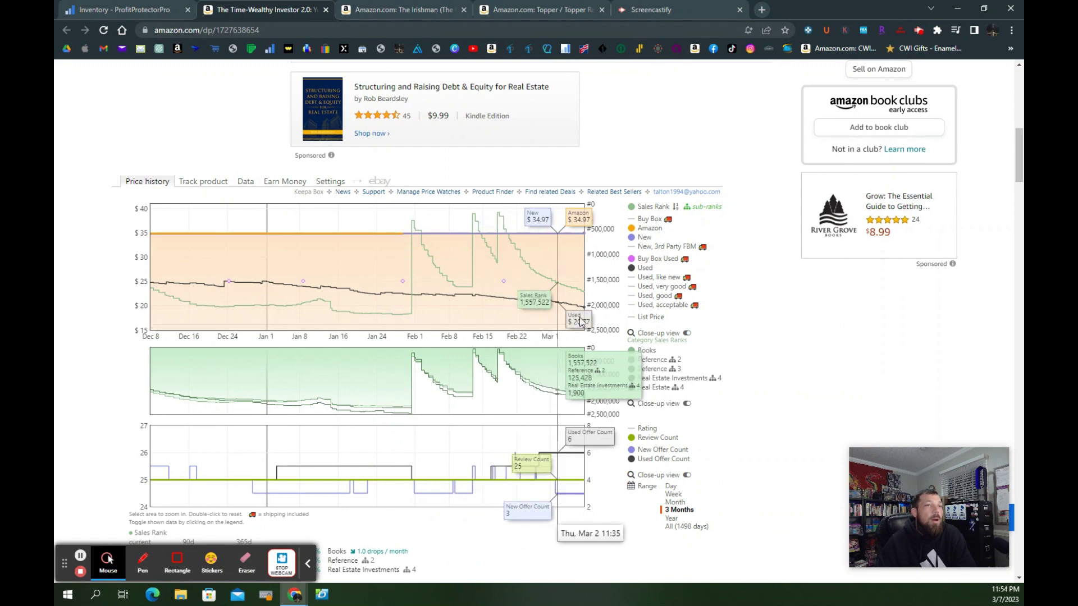
click(673, 518)
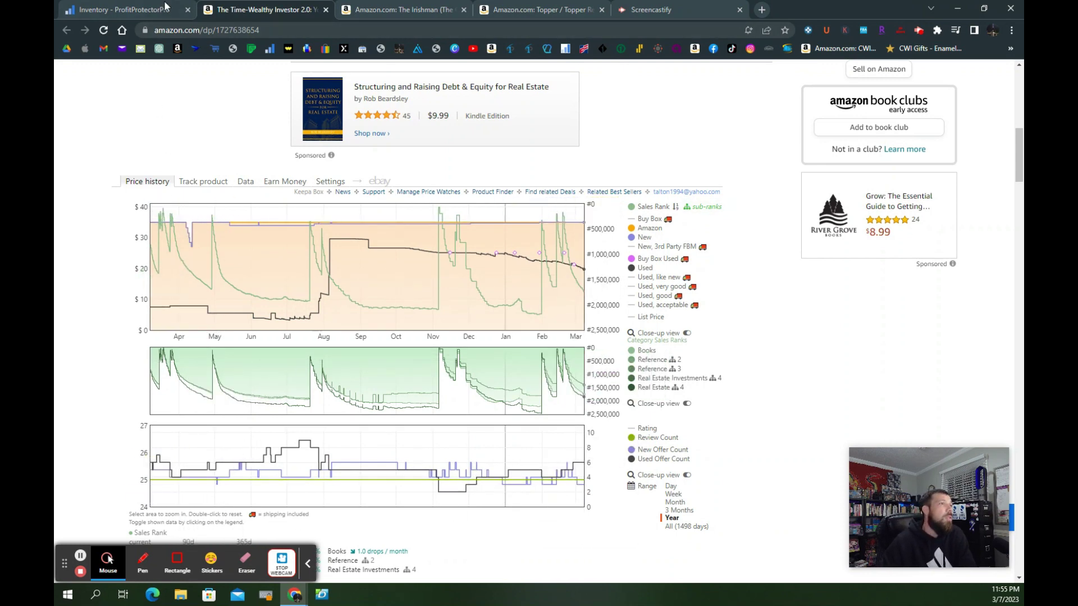
Step: Return to the ProfitProtectorPro inventory, set the minimum price of The Time-Wealthy Investor 2.0 to USD 18.99, and save the change
click(129, 10)
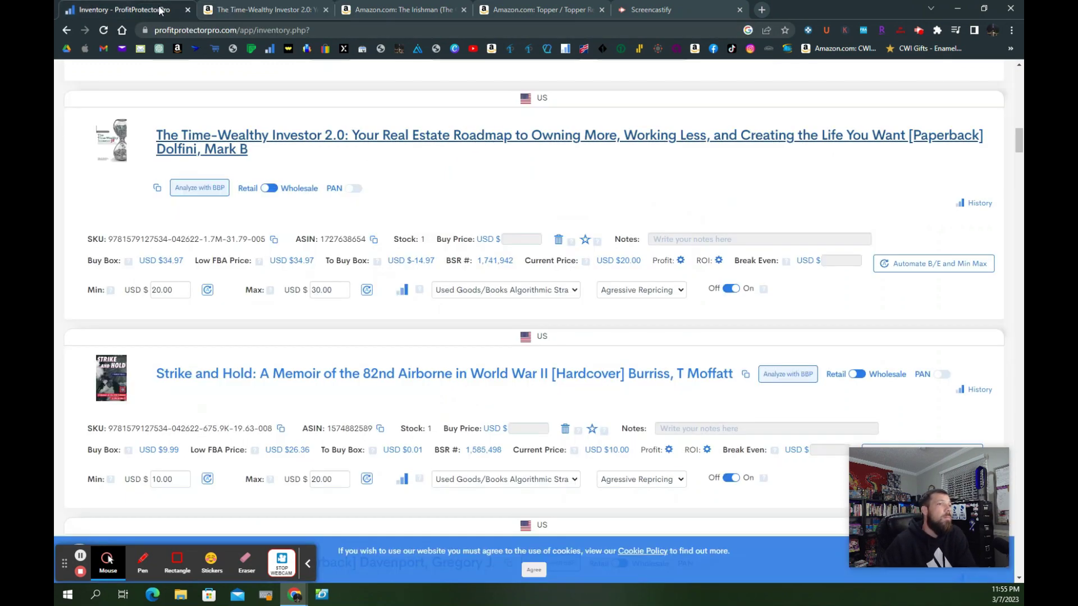
double_click(178, 295)
text(18)
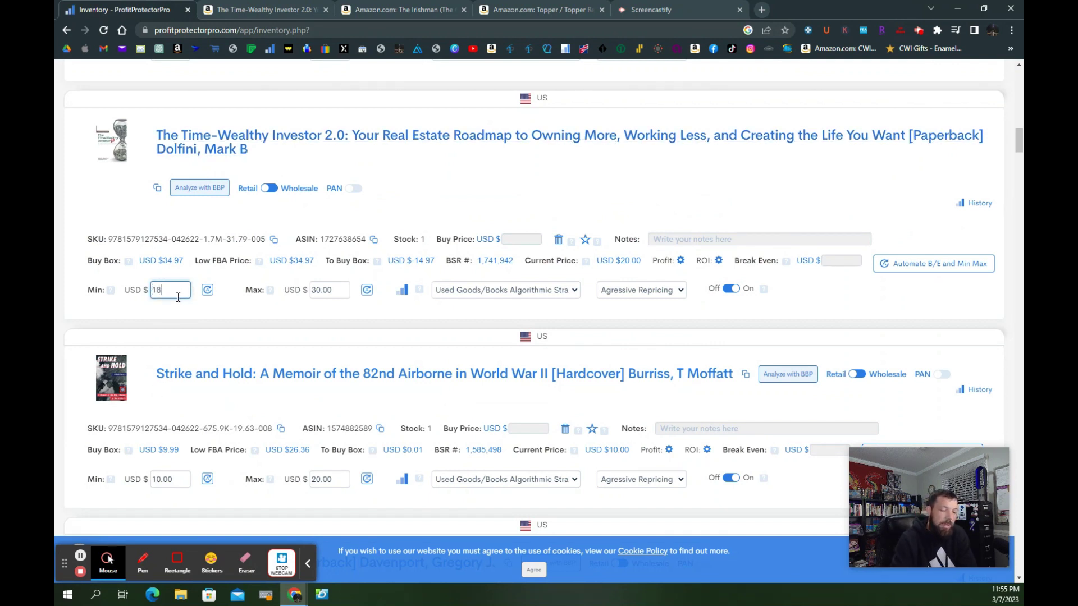
text(.99)
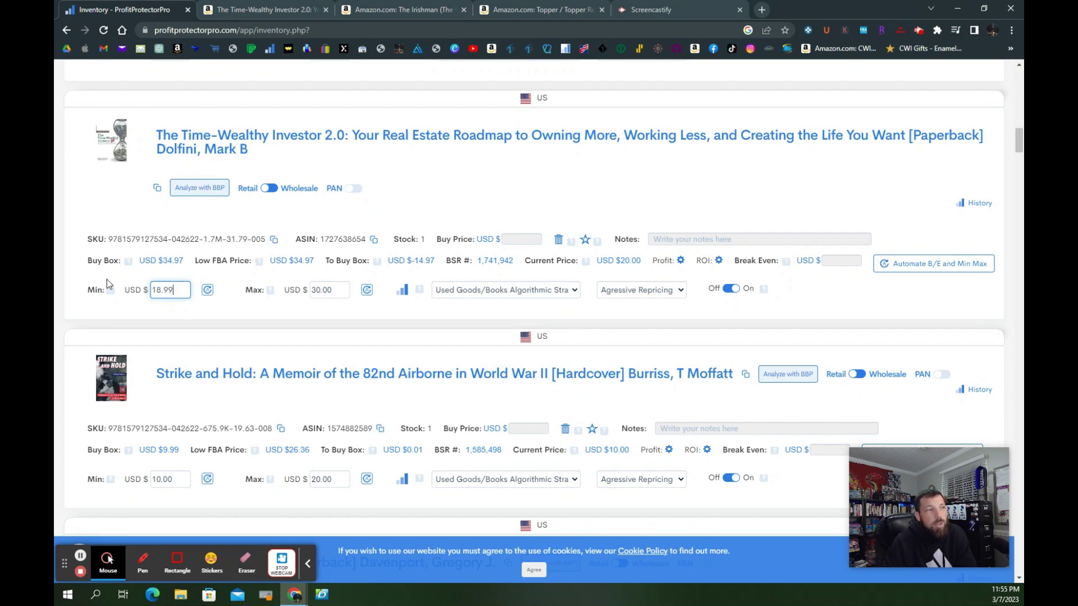
click(251, 315)
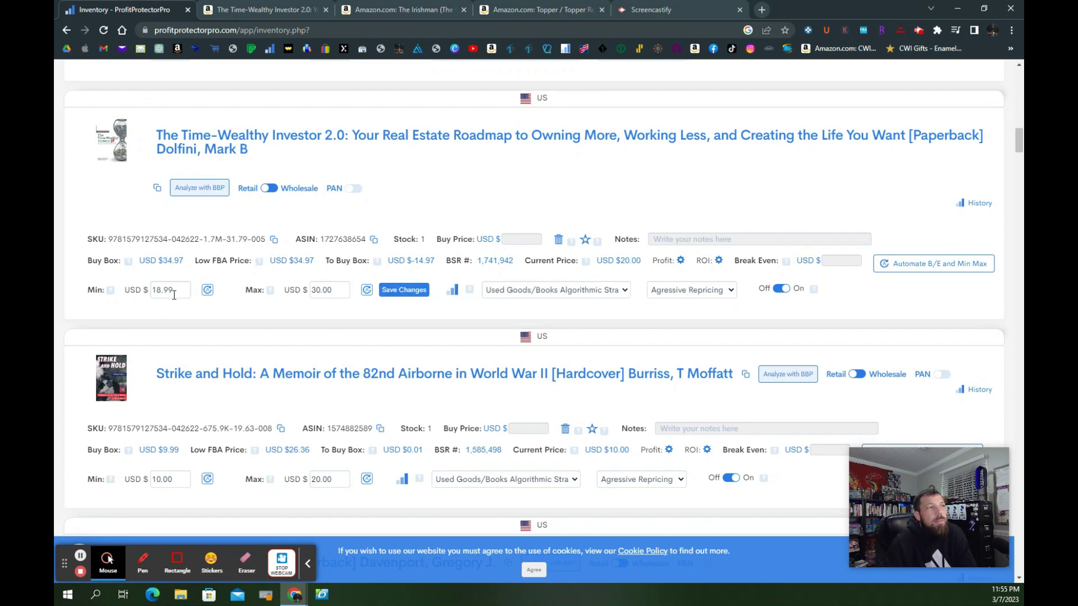
click(416, 291)
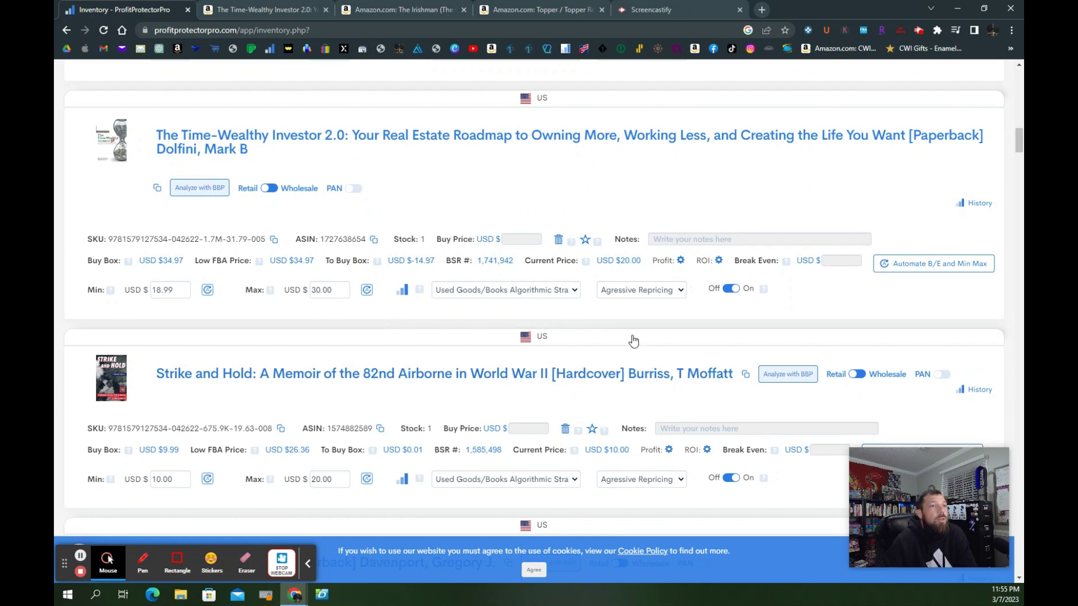
Step: View the listing's automation choices, keep Agressive Repricing selected, and open the Automations page
click(681, 291)
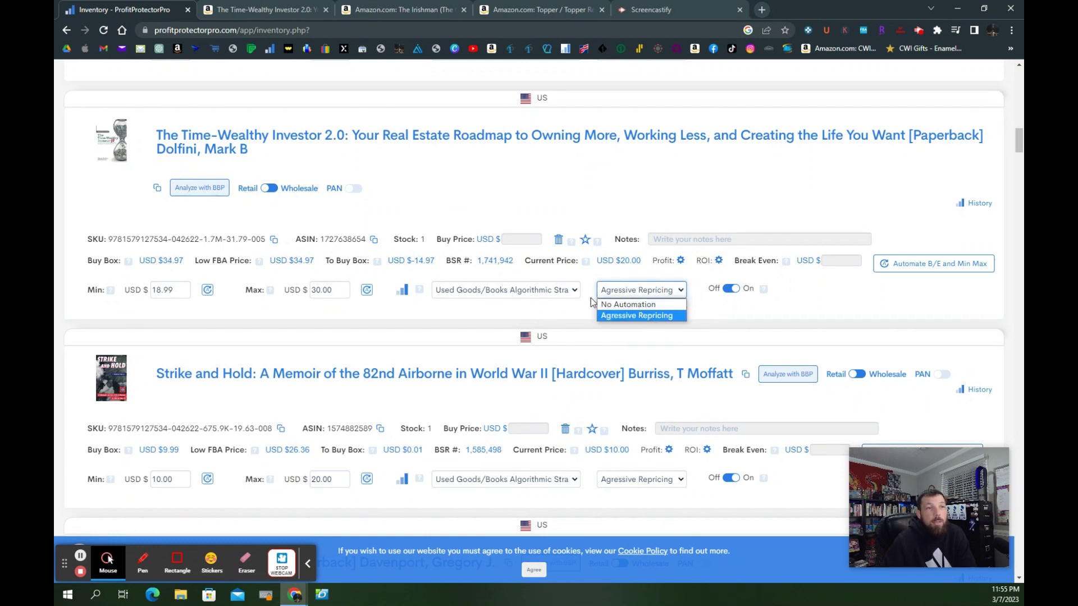
click(656, 313)
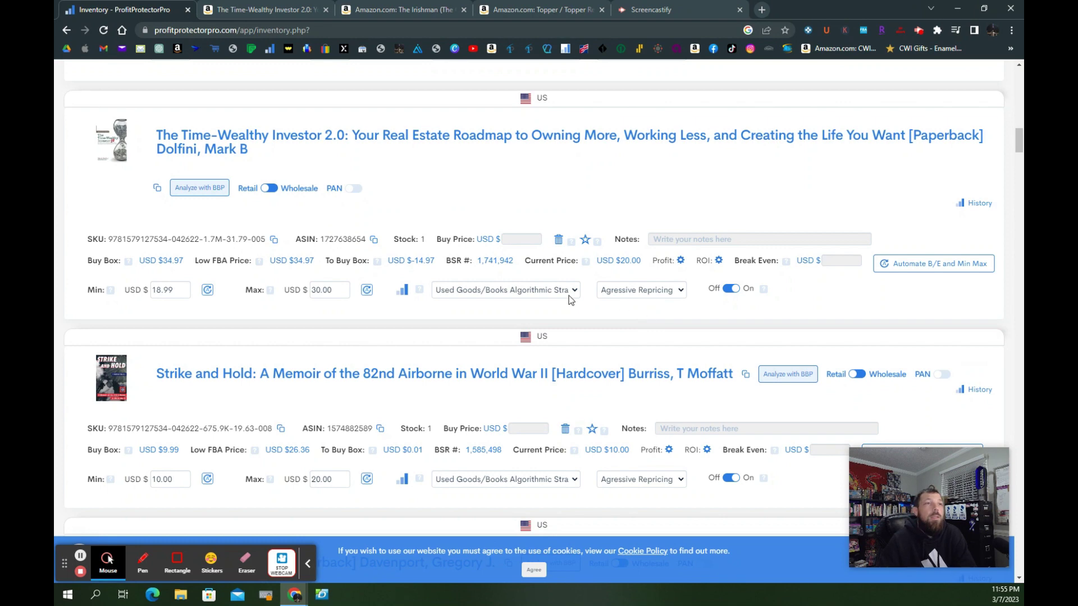
scroll(650, 314, up, 15)
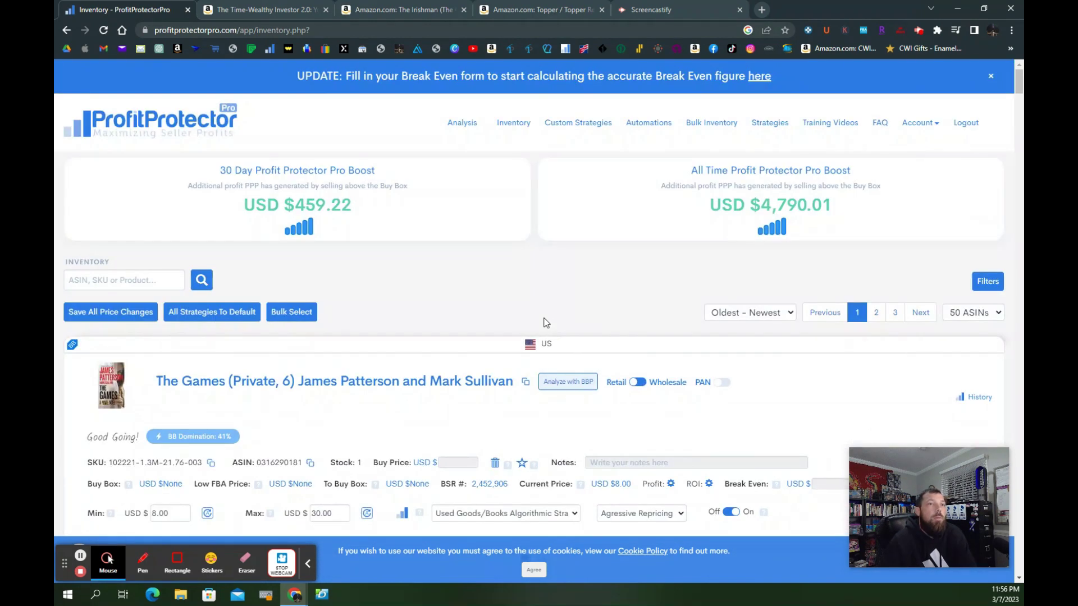
click(655, 126)
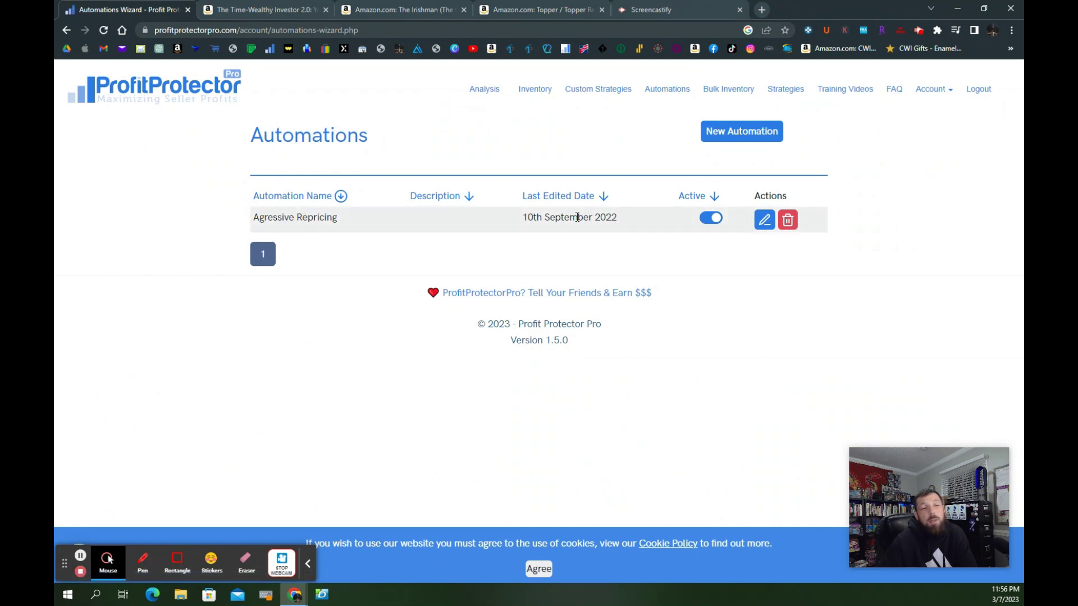
Step: Examine the Agressive Repricing automation's entry, view the Wizard and Flow methods for editing it, and close the method choice without picking one
drag(542, 217, 636, 221)
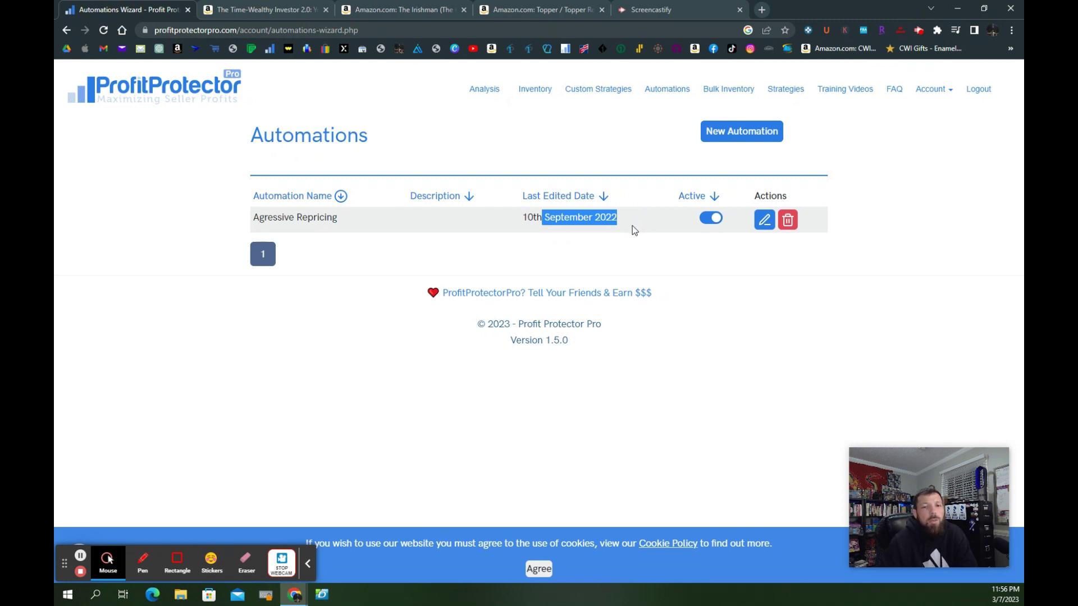
click(640, 246)
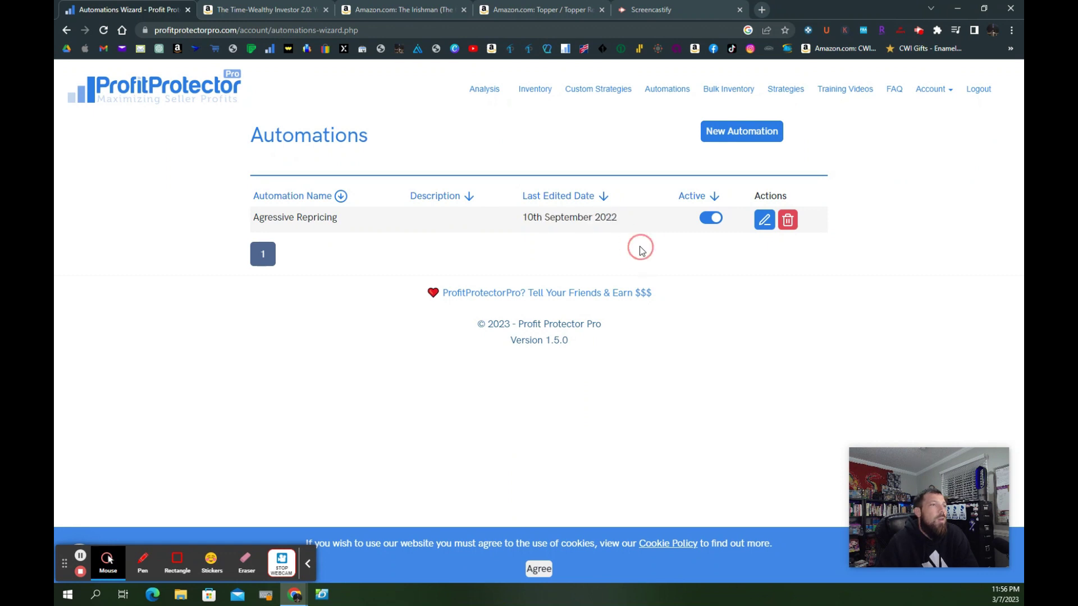
click(293, 214)
click(324, 214)
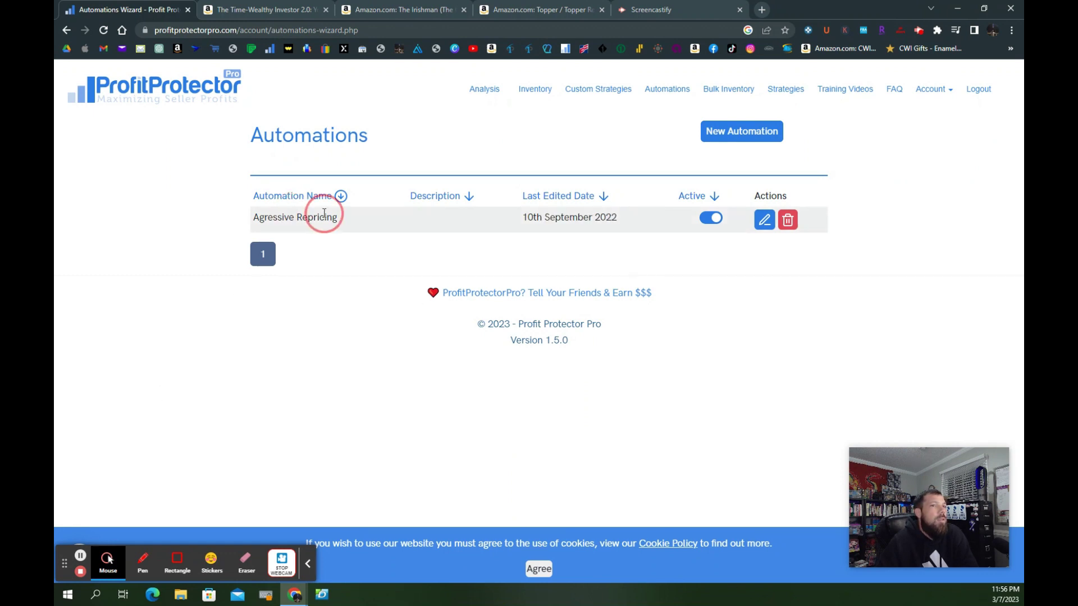
click(765, 219)
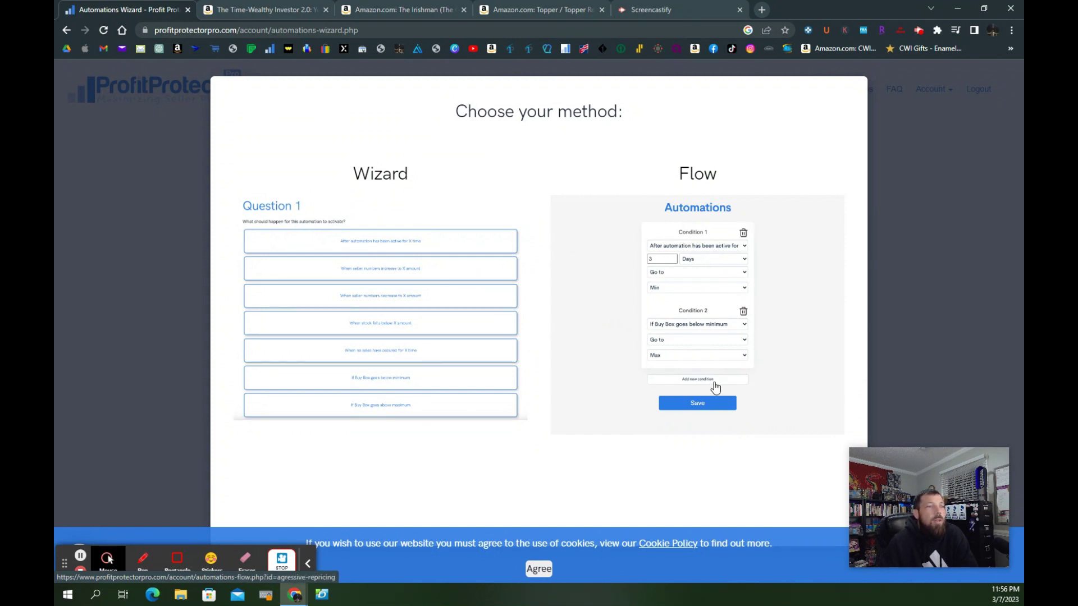
click(935, 174)
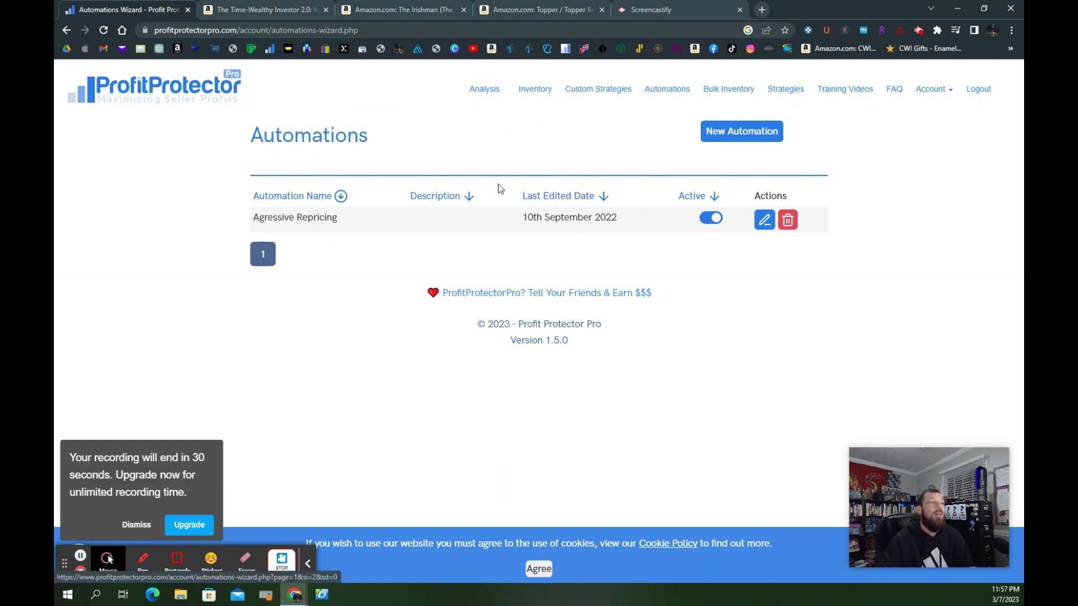
Step: Open the Analysis page and read the explanation of the 30 Day PPP Boost figure
click(487, 91)
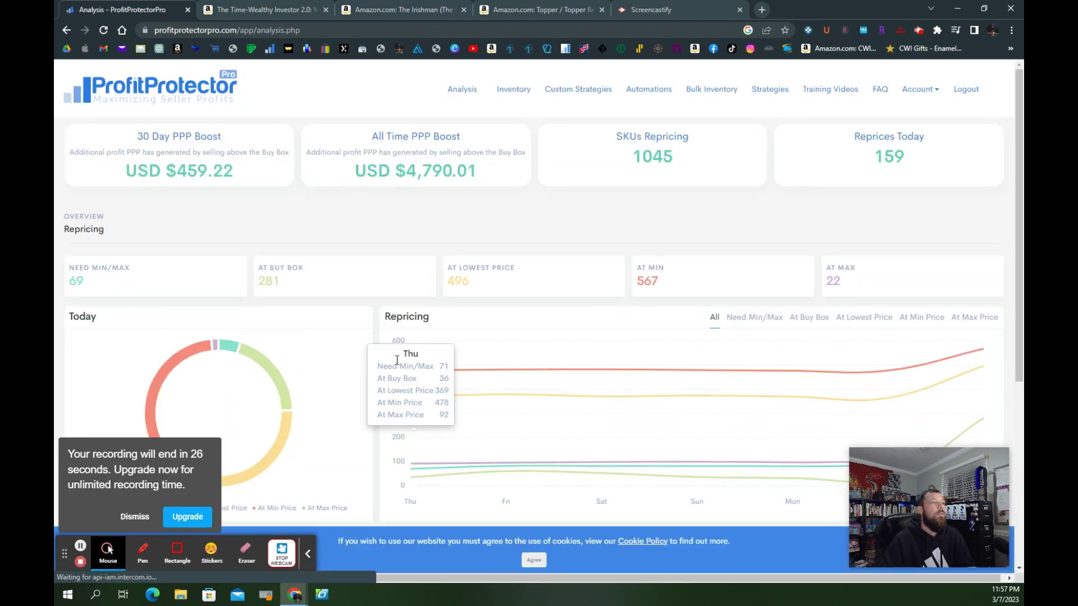
mouse_move(188, 174)
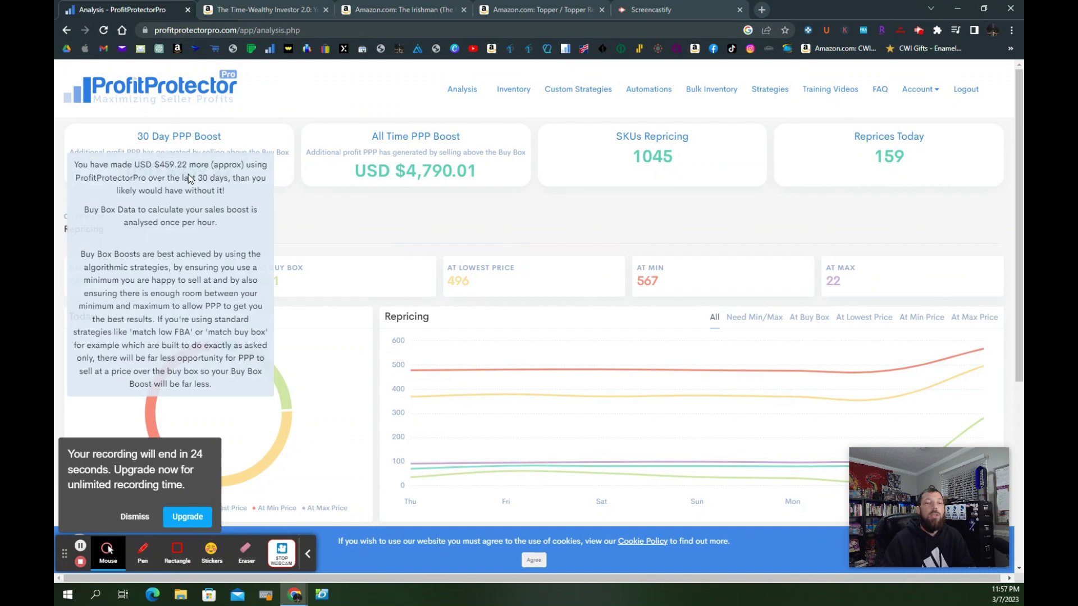